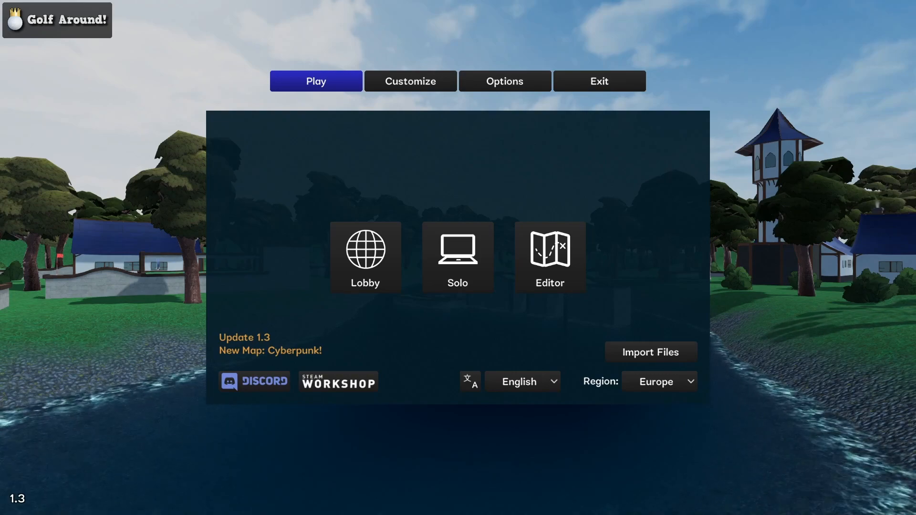
- Open the map editor lobby and start an editing session with a blank map
click(549, 280)
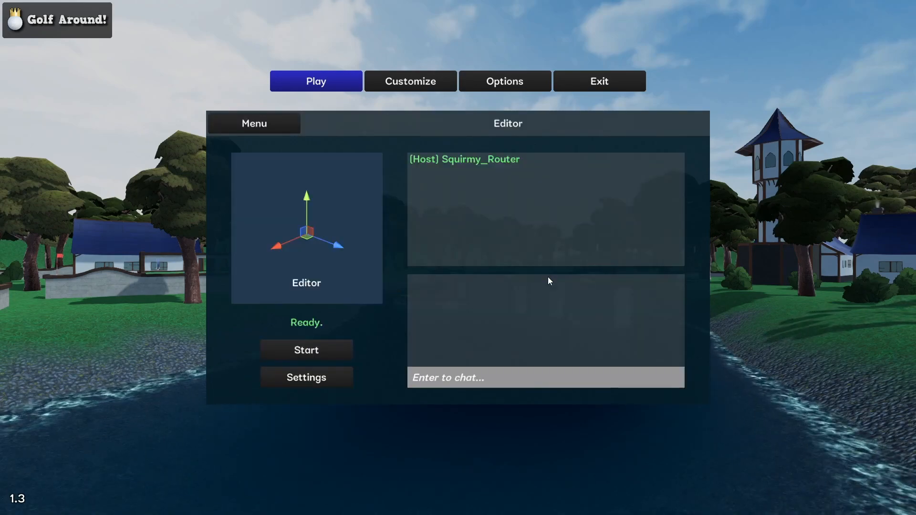
click(333, 351)
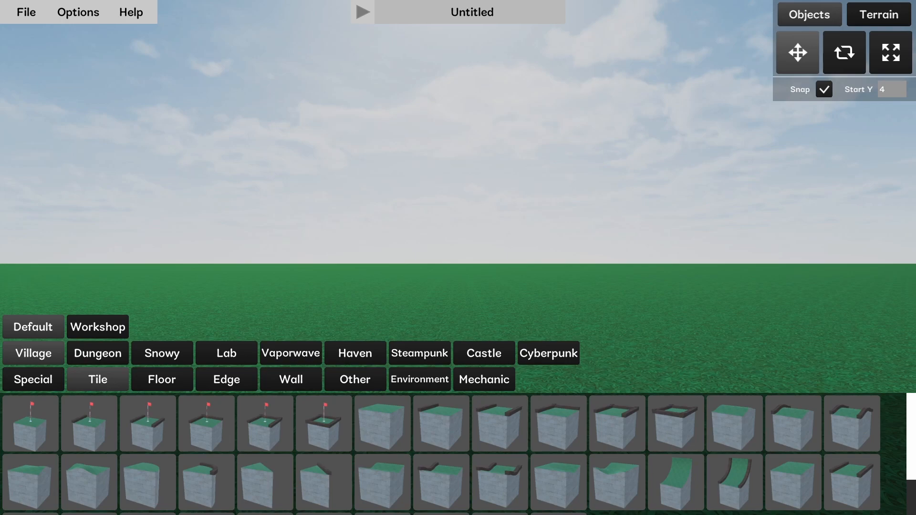
click(27, 12)
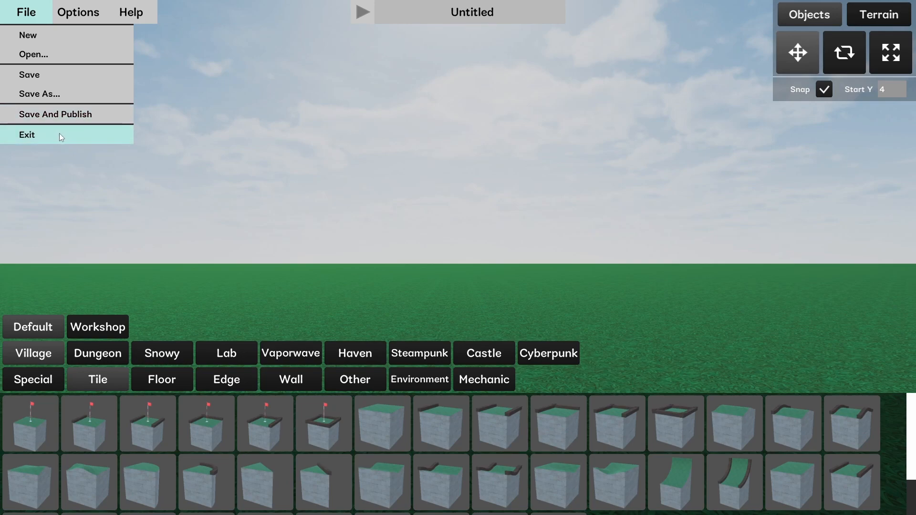
click(122, 156)
- Try the Cloudy sky in the map options and apply the Vaporwave sky instead
click(65, 13)
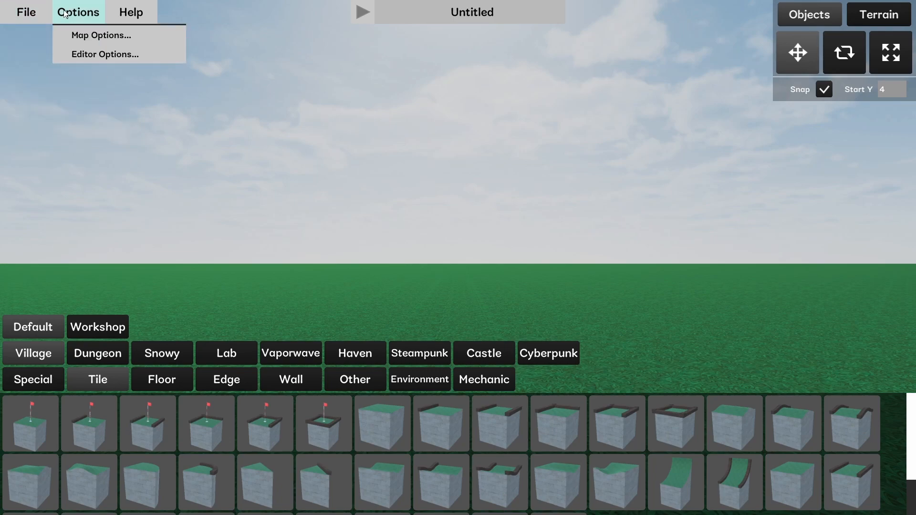
click(104, 42)
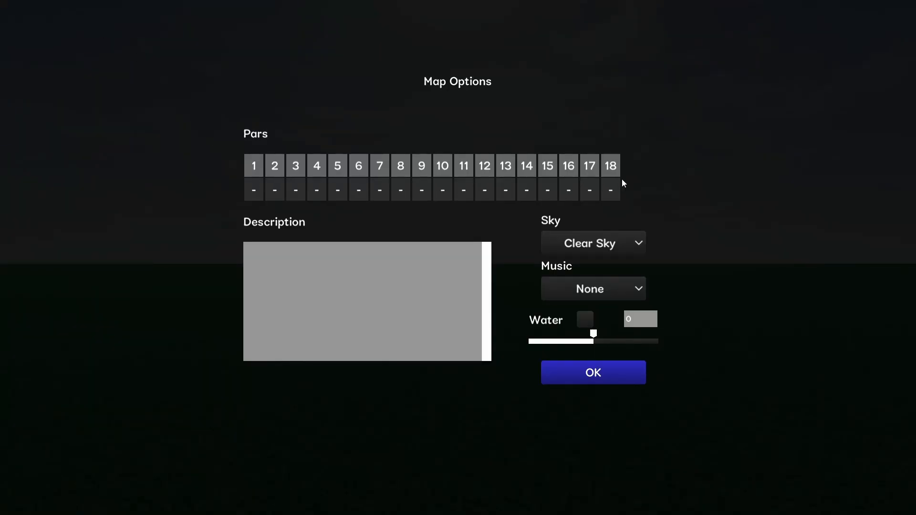
click(294, 264)
click(569, 246)
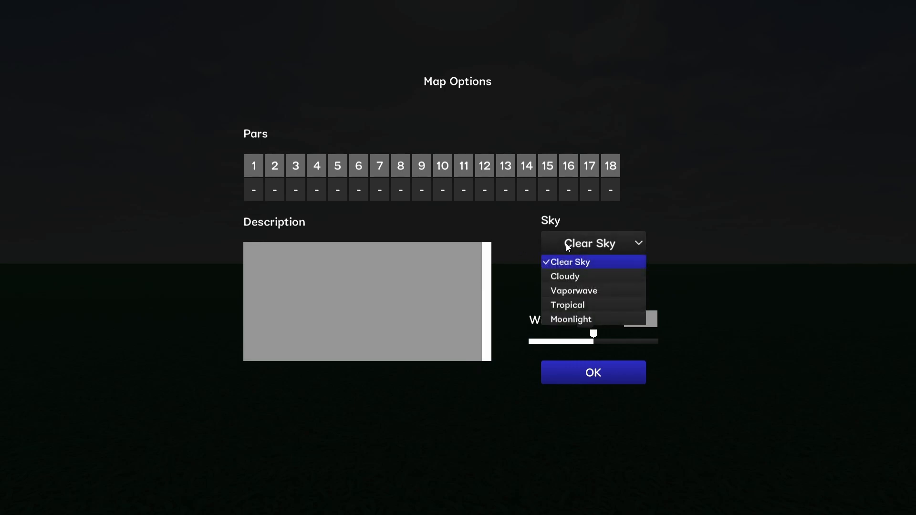
click(569, 278)
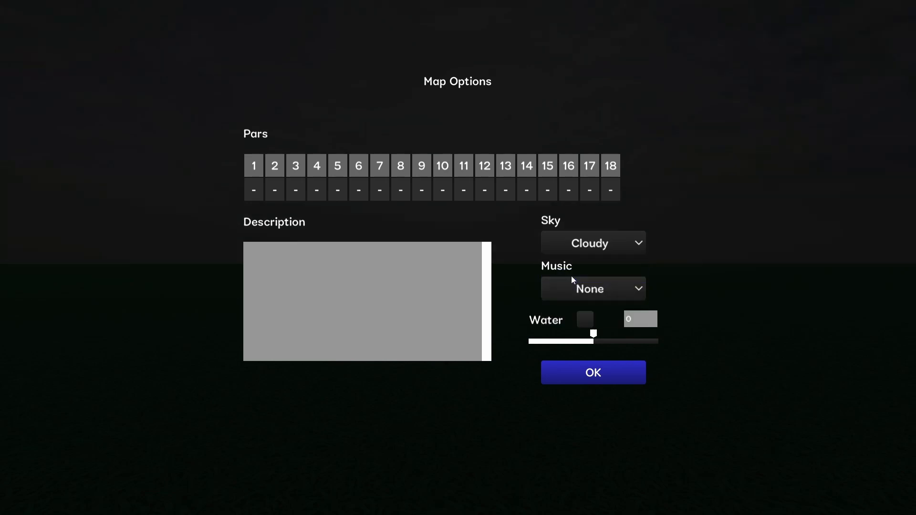
click(572, 288)
click(574, 247)
click(573, 251)
click(570, 292)
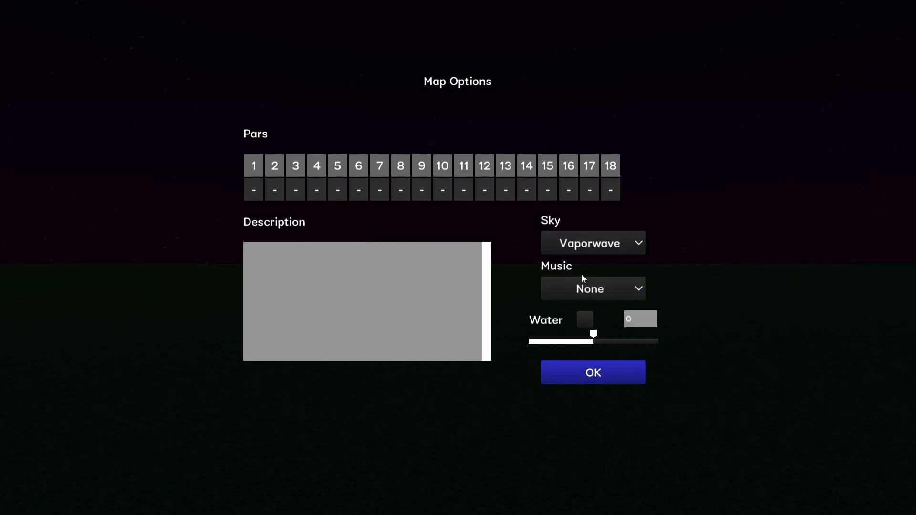
click(604, 373)
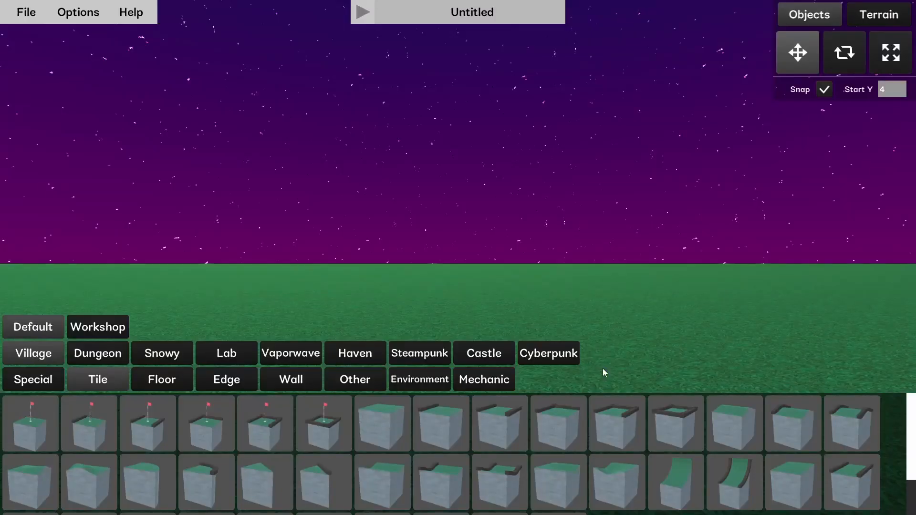
- Change the map's sky to Moonlight and apply it
click(79, 12)
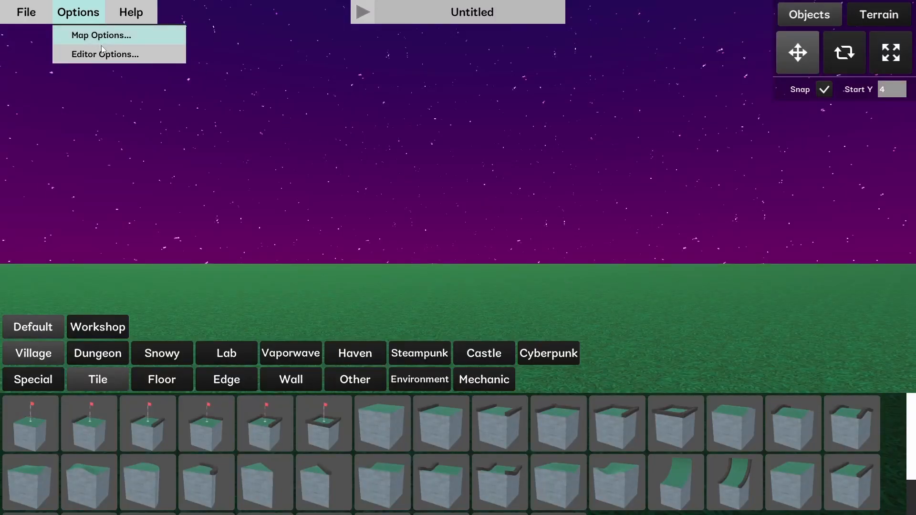
click(102, 36)
click(571, 247)
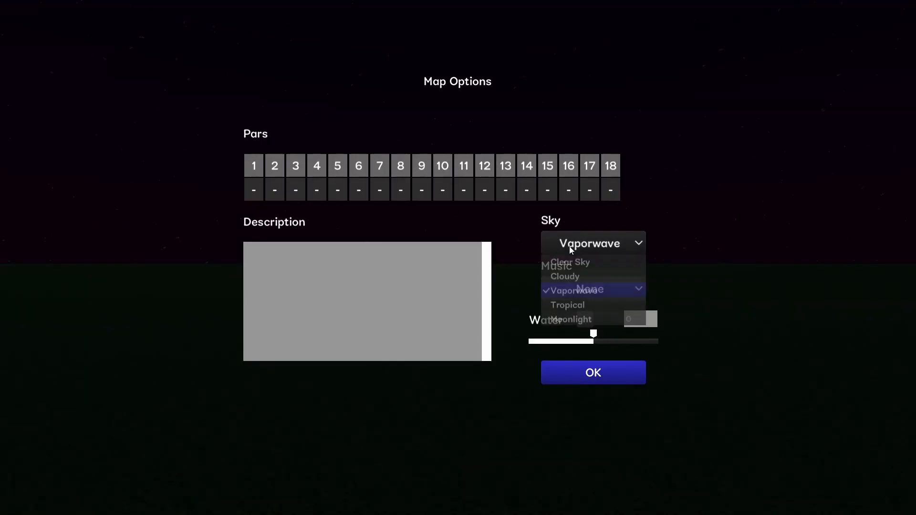
click(580, 319)
click(590, 375)
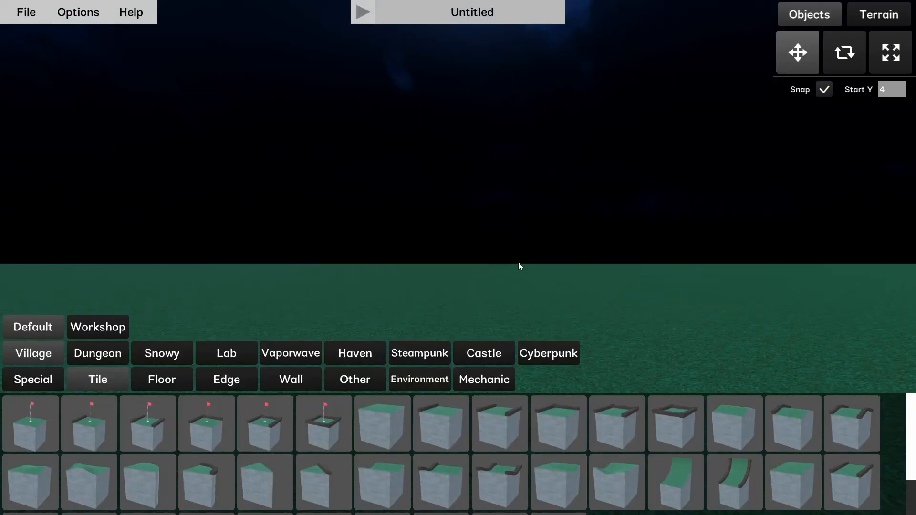
mouse_move(519, 263)
right_down()
mouse_move(518, 157)
mouse_move(517, 258)
right_up()
- Set the map's sky to Clear Sky, enable water at height 0, and apply the map options
click(78, 12)
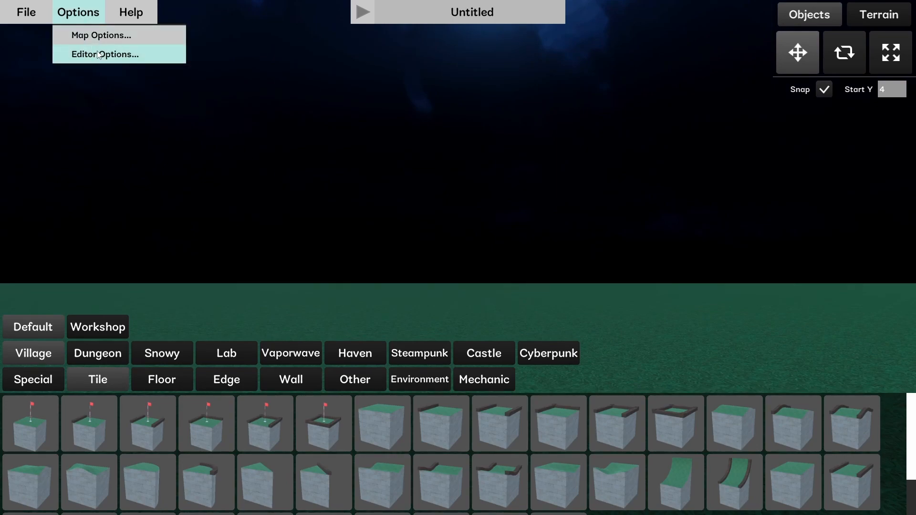
click(101, 36)
click(564, 253)
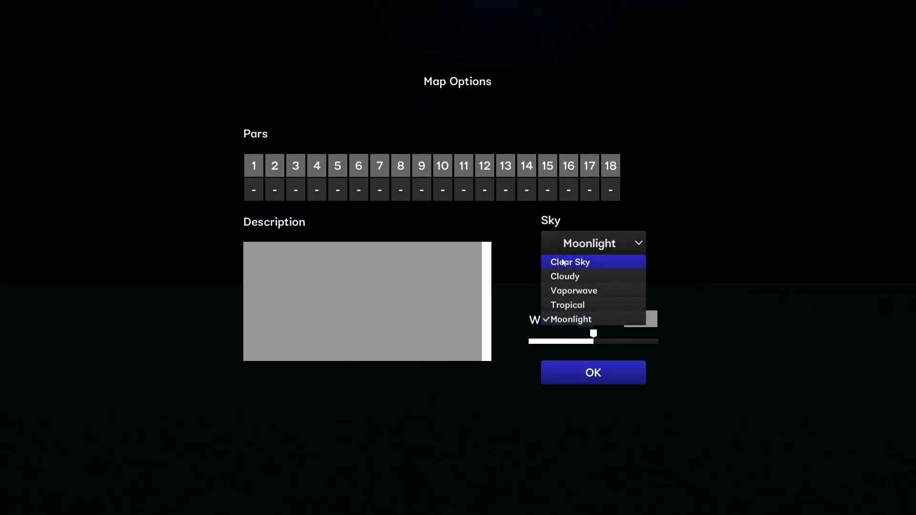
click(564, 262)
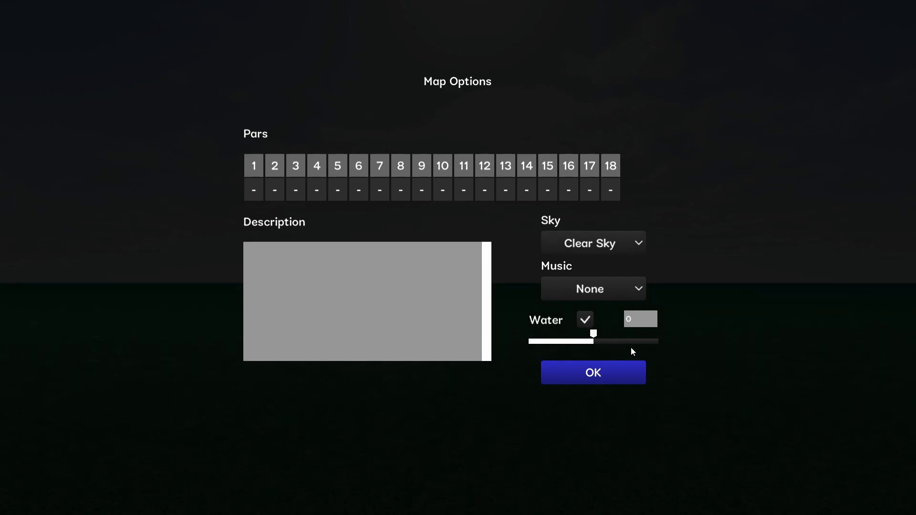
click(615, 370)
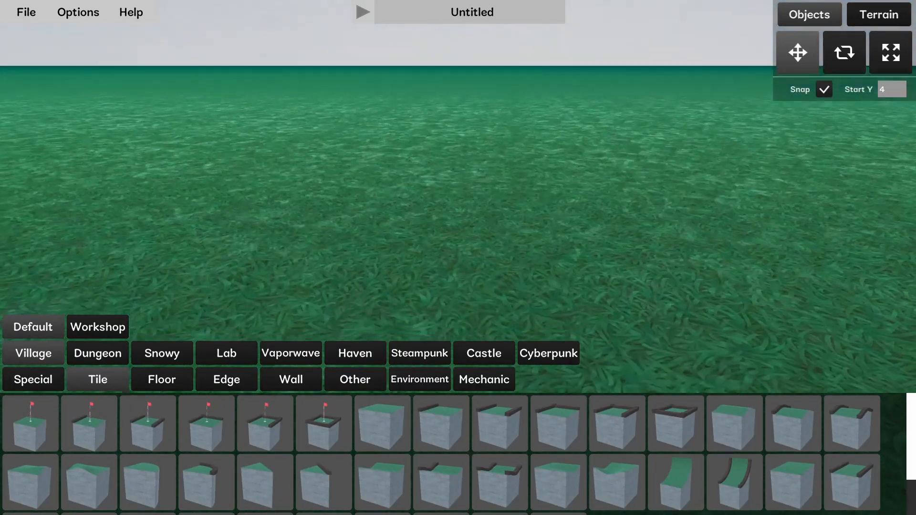
right_drag(458, 258, 458, 296)
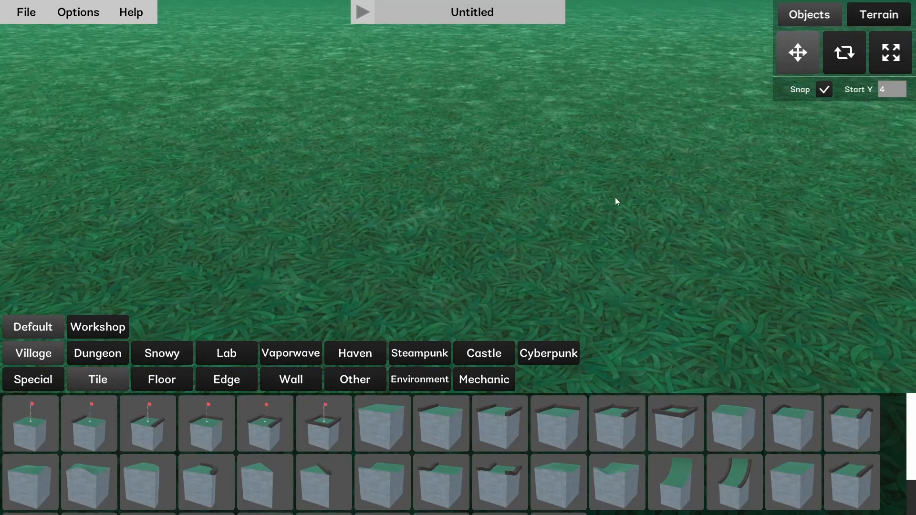
right_drag(599, 197, 508, 337)
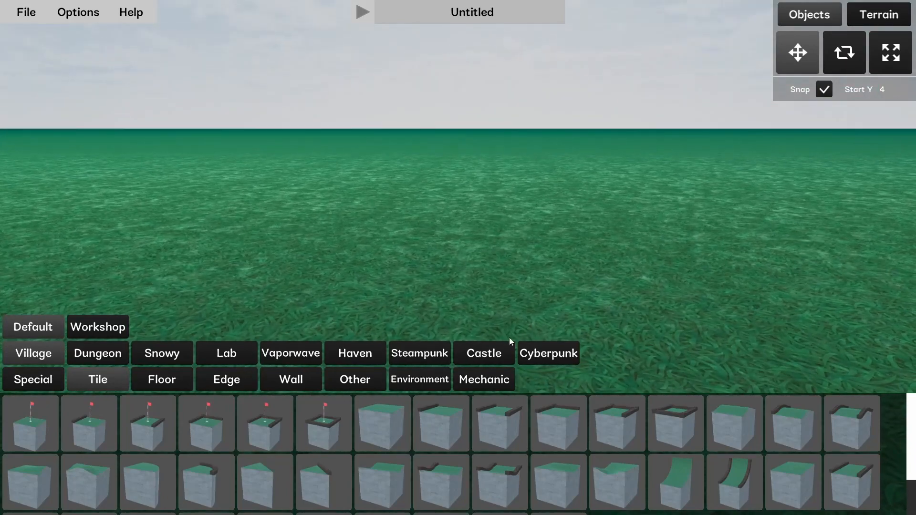
right_drag(452, 262, 460, 259)
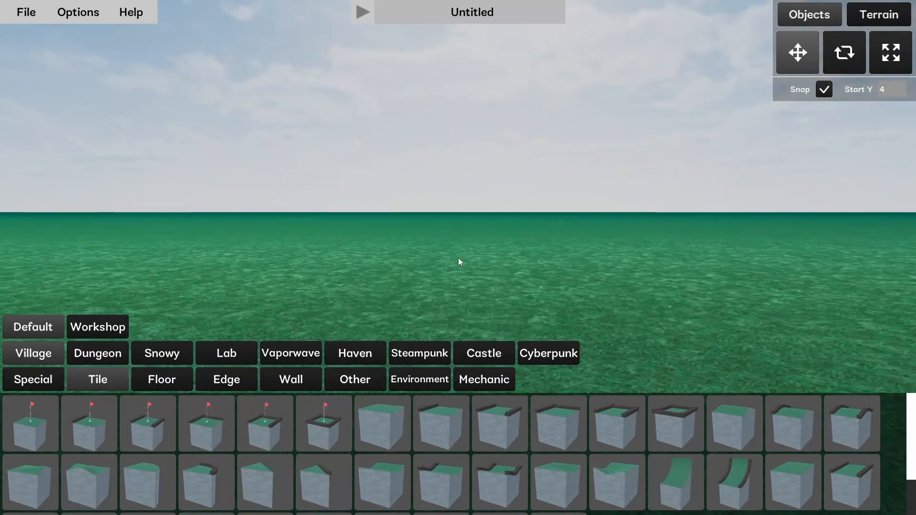
- Set the map's water height to -1 and apply it
click(95, 13)
click(101, 36)
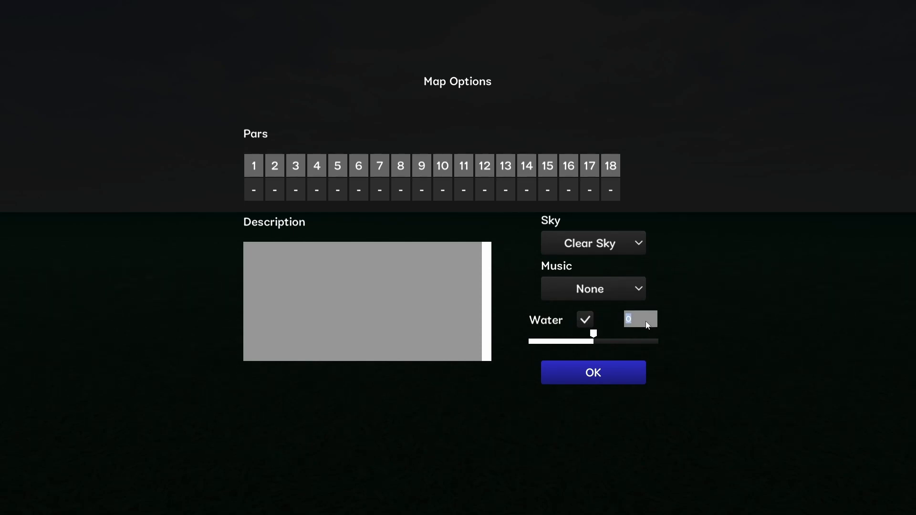
text(-1)
click(583, 372)
right_drag(583, 371, 520, 341)
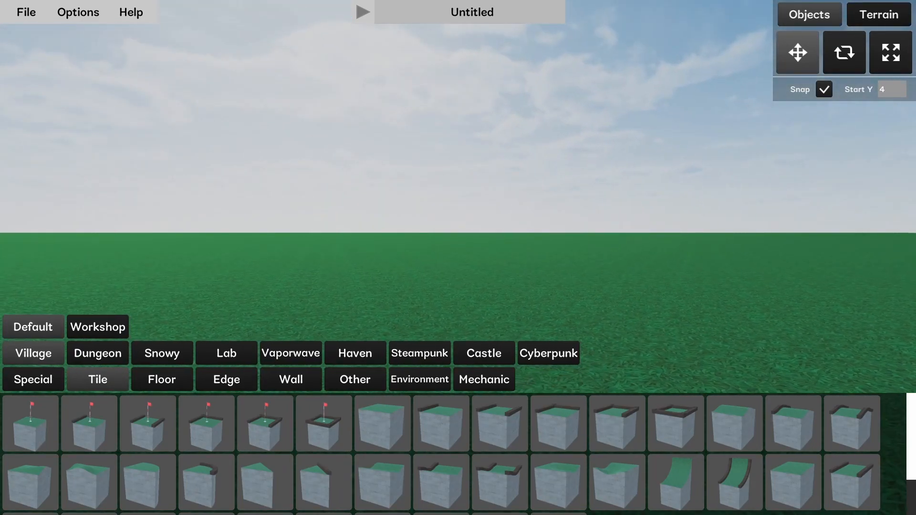
- Review the position, rotation and scale snap settings in the editor options
click(78, 12)
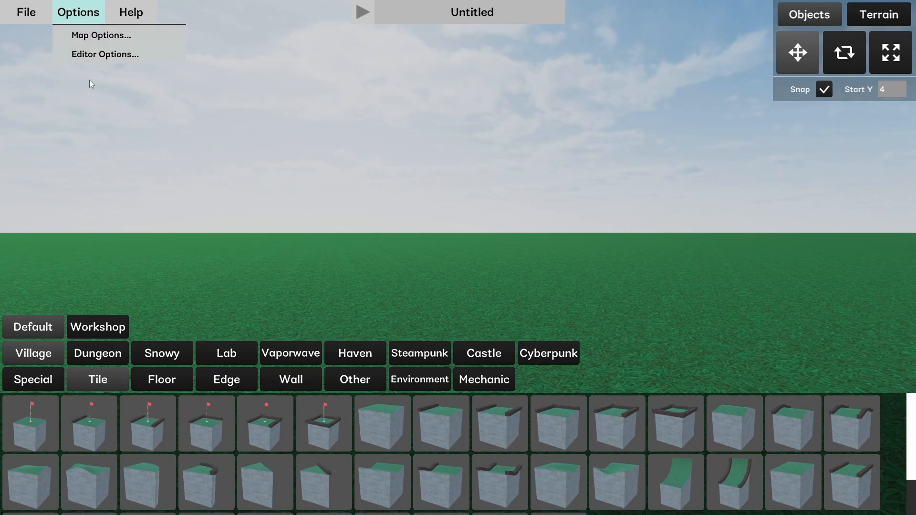
click(102, 55)
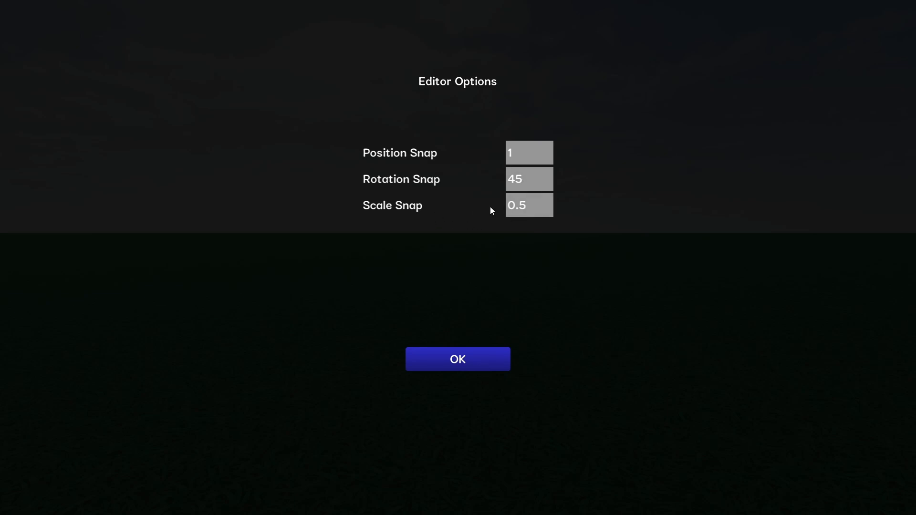
click(479, 361)
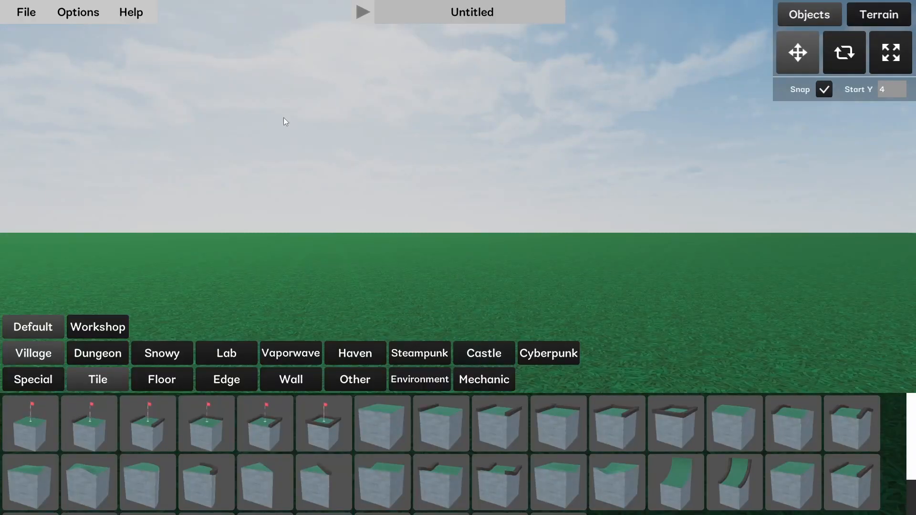
click(125, 16)
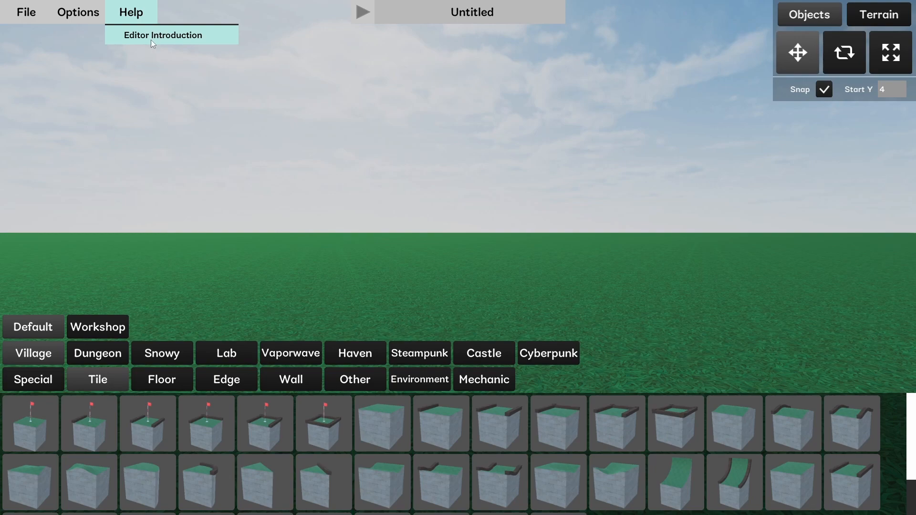
click(92, 19)
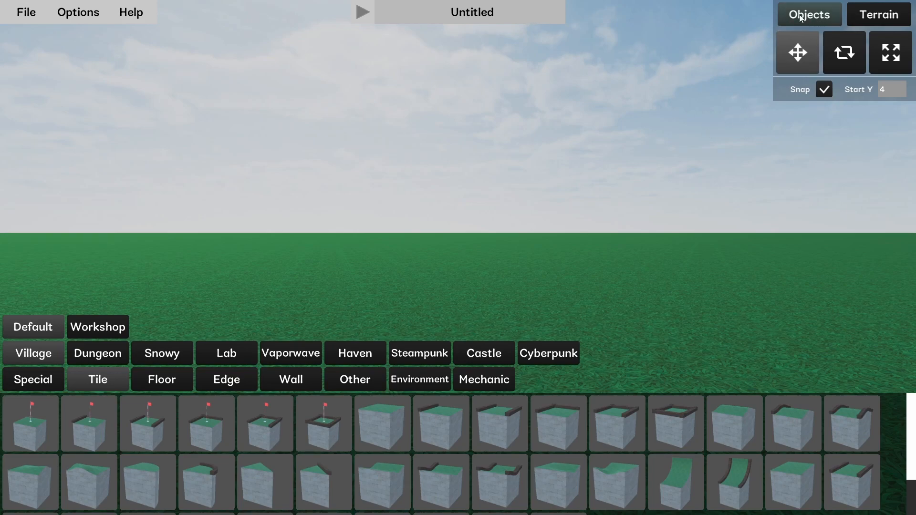
click(871, 16)
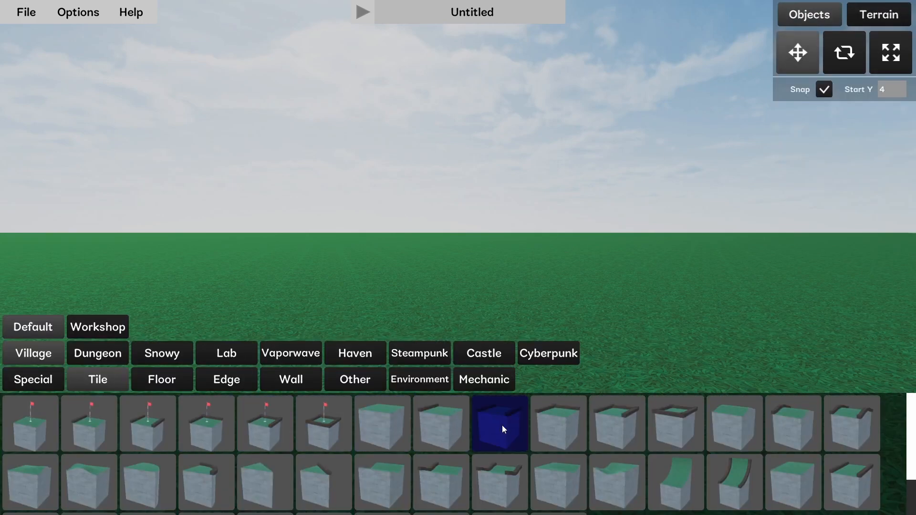
- Place a Village corner tile with walls on two adjacent sides on the grass at X 23, Y 4, Z -41
drag(550, 426, 571, 310)
right_drag(571, 310, 611, 417)
key(w)
key(s)
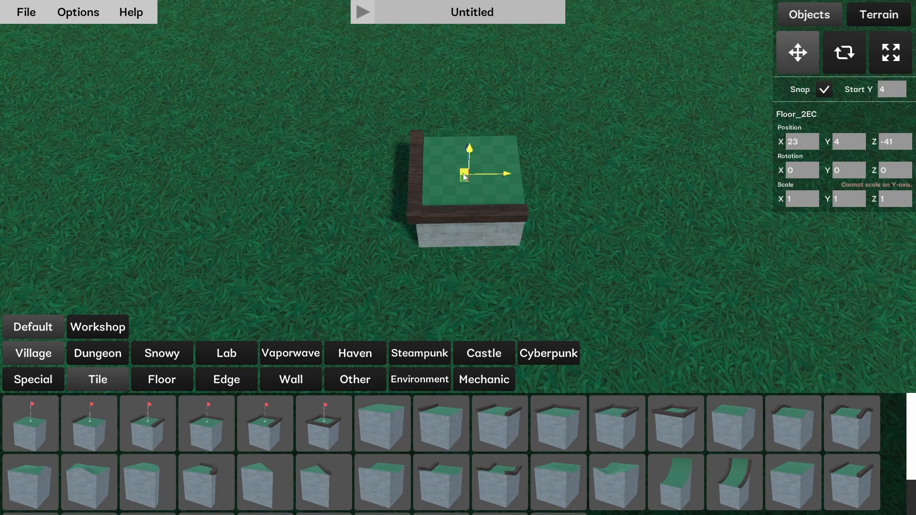
- Try moving the corner tile along its axes and rotating it with the rotation rings
mouse_move(461, 179)
mouse_down()
mouse_move(364, 175)
mouse_move(483, 193)
mouse_move(445, 195)
mouse_move(464, 215)
mouse_move(456, 185)
mouse_up()
drag(469, 150, 496, 153)
click(829, 48)
drag(500, 195, 399, 197)
drag(489, 220, 543, 217)
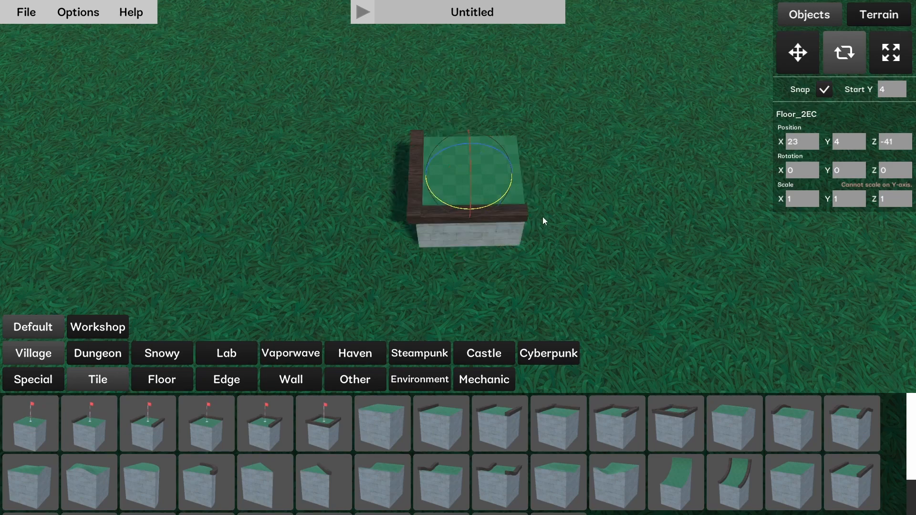
drag(493, 150, 485, 171)
- Try scaling the corner tile to 1.5 along X and stretching it along its other axes
click(886, 71)
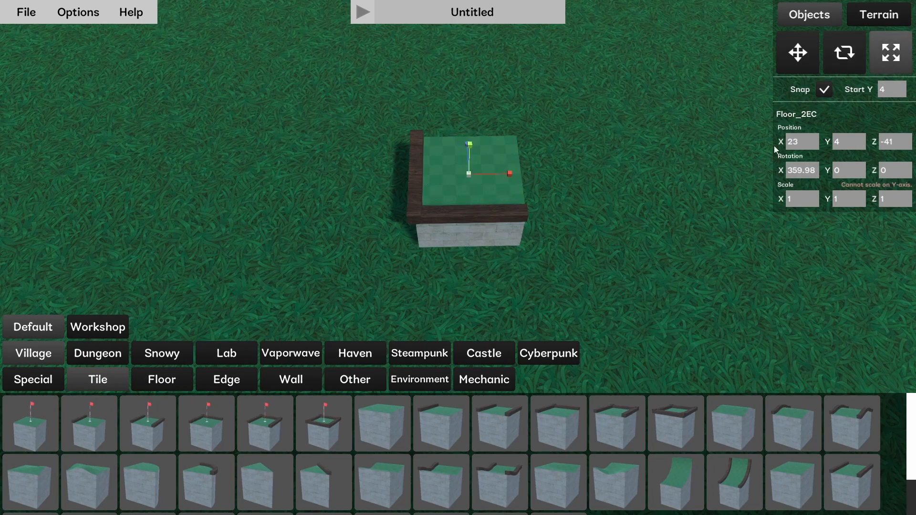
drag(510, 175, 528, 182)
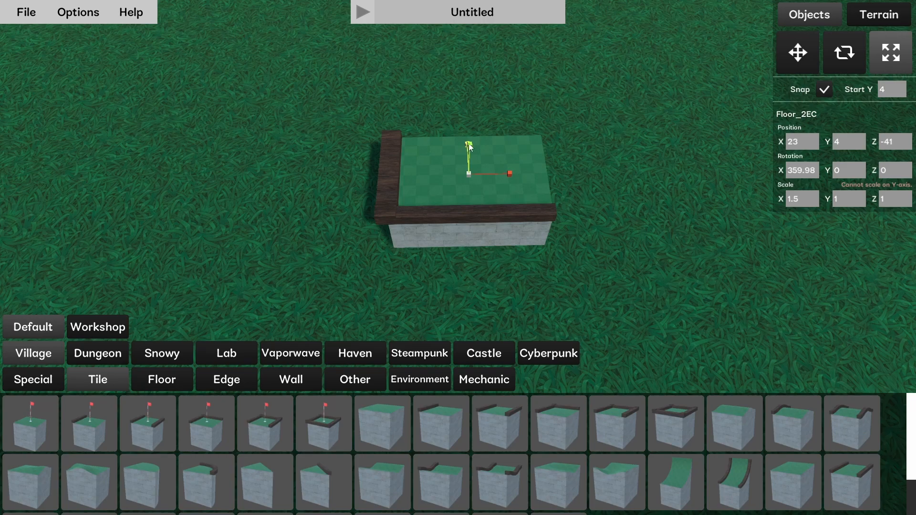
drag(471, 143, 475, 91)
key(a)
right_drag(470, 145, 451, 259)
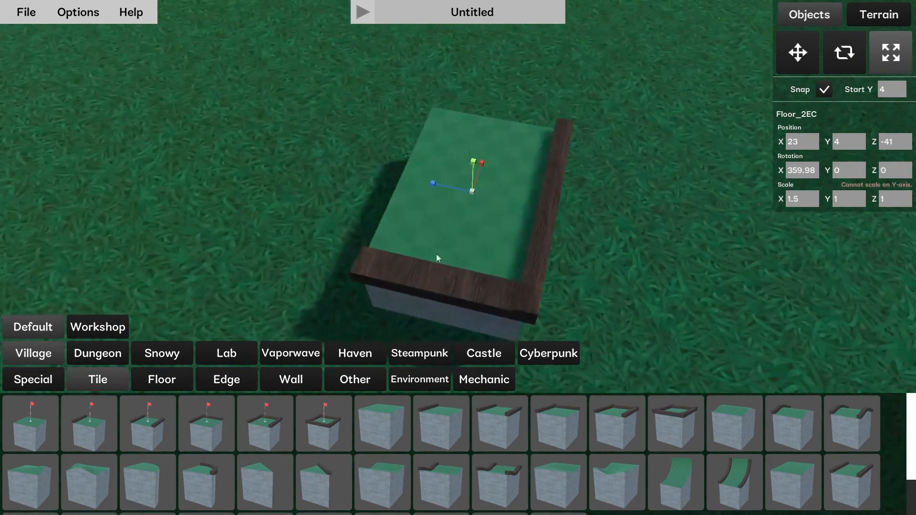
drag(431, 183, 480, 176)
key(d)
right_drag(479, 177, 305, 177)
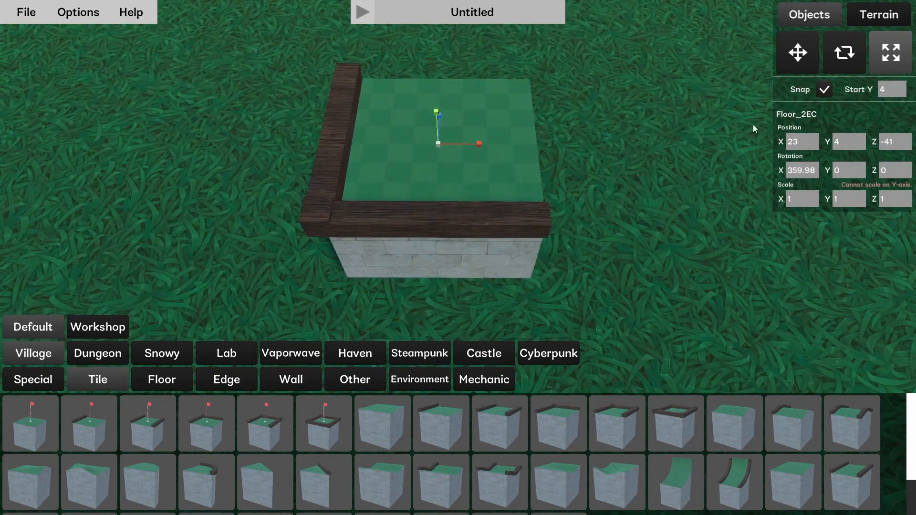
- Enter exactly 360 as the corner tile's X rotation
click(807, 146)
click(802, 175)
text(360)
- Set the corner tile's X scale to 2
key(d)
right_drag(615, 237, 497, 253)
key(w)
key(s)
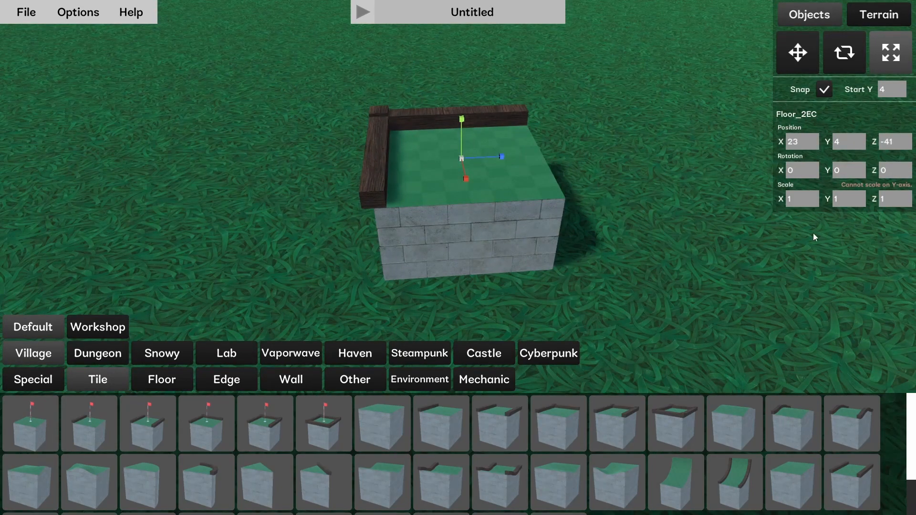
text(2)
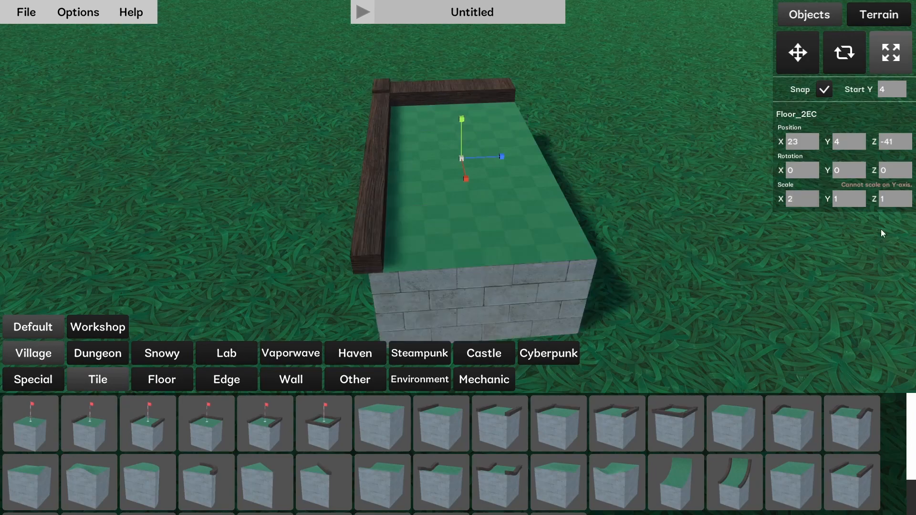
- Set the corner tile's Z scale to 2, restore its X and Z scales to 1, and deselect it
key(Tab)
text(2)
key(Tab)
text(2)
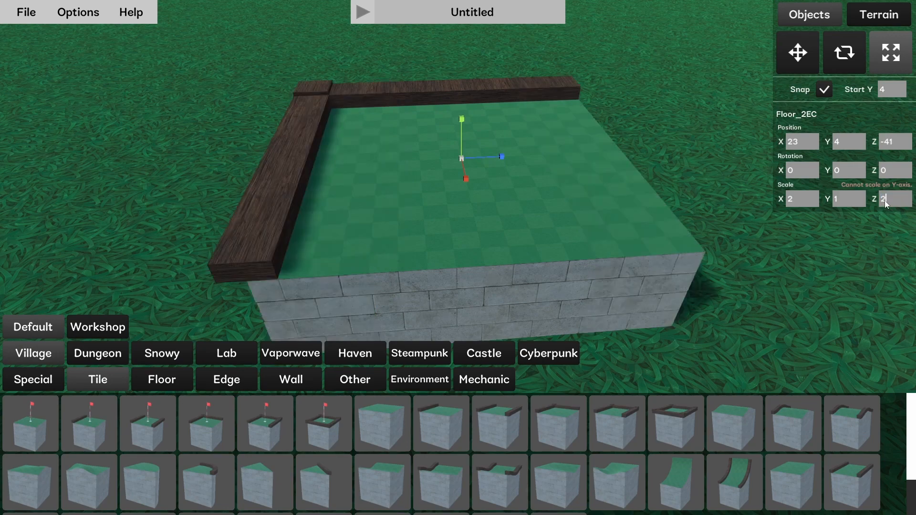
text(1)
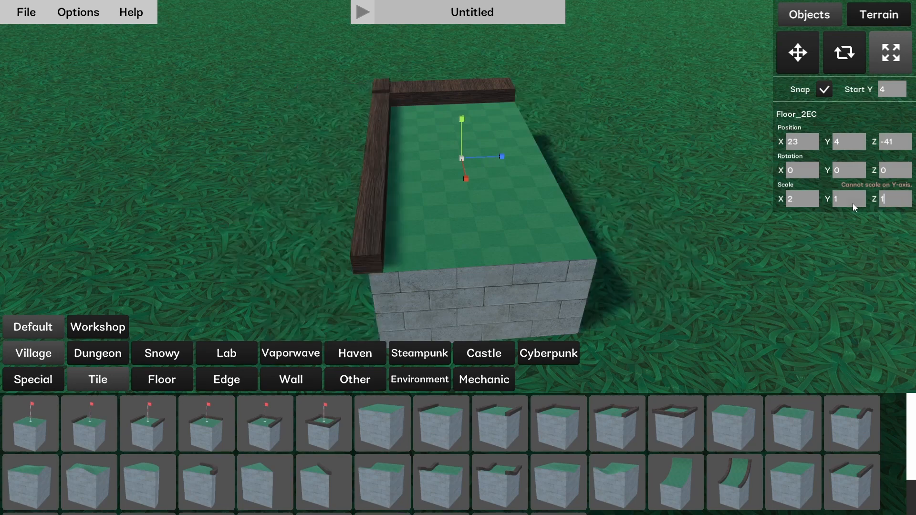
text(1)
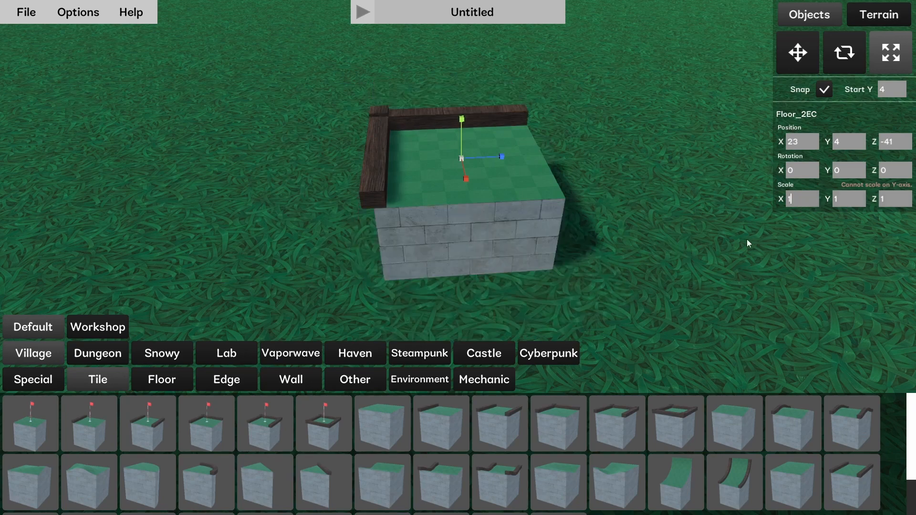
click(755, 214)
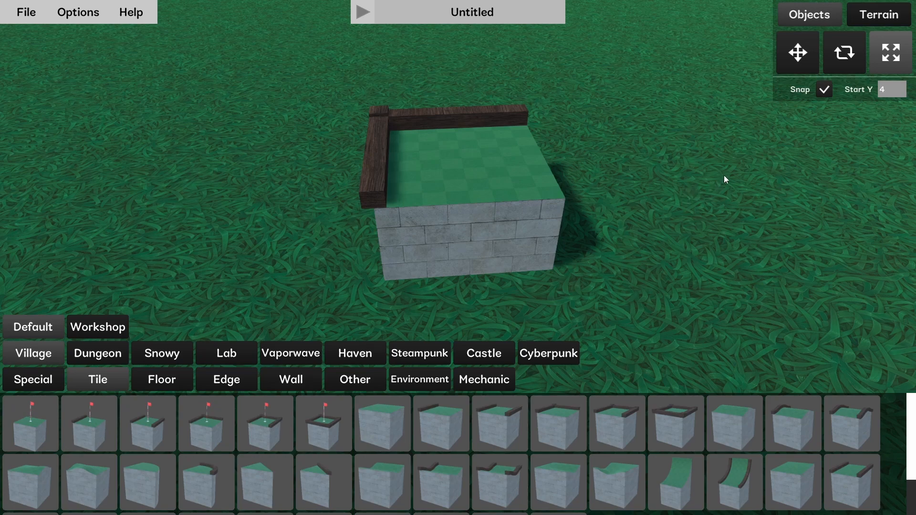
- With Snap on, place the floor tile with wooden edges on two opposite sides flush against the corner tile and select it
click(823, 91)
key(a)
right_drag(793, 134, 885, 132)
key(w)
key(s)
key(w)
key(s)
drag(493, 406, 497, 200)
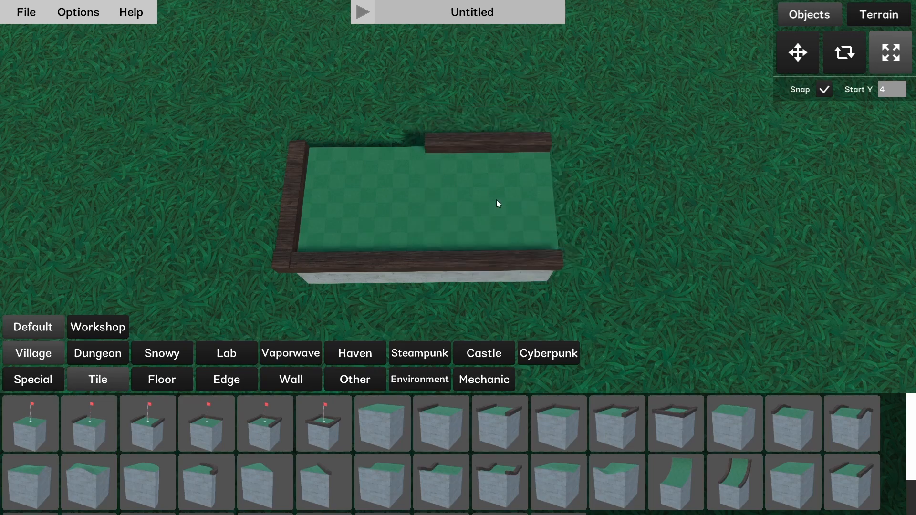
click(496, 200)
key(a)
right_drag(496, 200, 699, 145)
key(d)
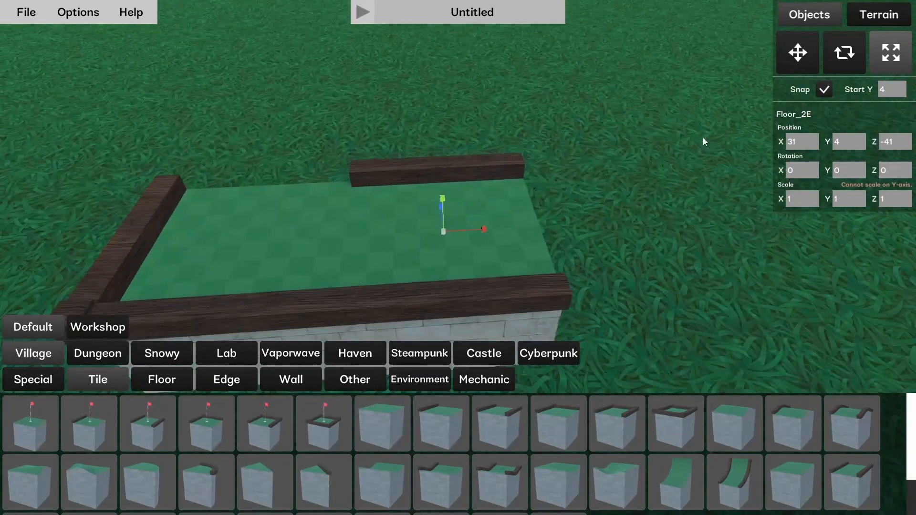
- Turn Snap off and nudge the two-edged tile slightly along X with the Move tool, to about 31.007
click(825, 89)
click(795, 60)
mouse_move(480, 231)
mouse_down()
mouse_move(505, 227)
mouse_move(478, 224)
mouse_up()
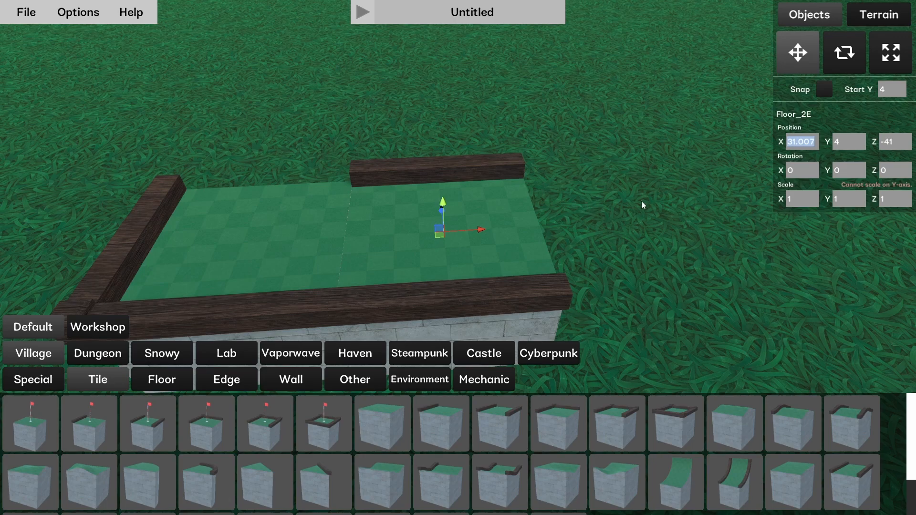
click(542, 233)
- Turn Snap back on, delete the misaligned two-edged tile and place a fresh one against the corner tile
click(824, 89)
key(Delete)
drag(514, 407, 450, 235)
- Examine the join between the two snapped tiles from several sides
right_drag(411, 248, 668, 258)
key(a)
key(d)
right_drag(458, 257, 182, 263)
key(w)
key(d)
key(w)
key(a)
right_drag(458, 258, 563, 268)
key(w)
key(a)
key(s)
key(w)
key(s)
key(s)
key(a)
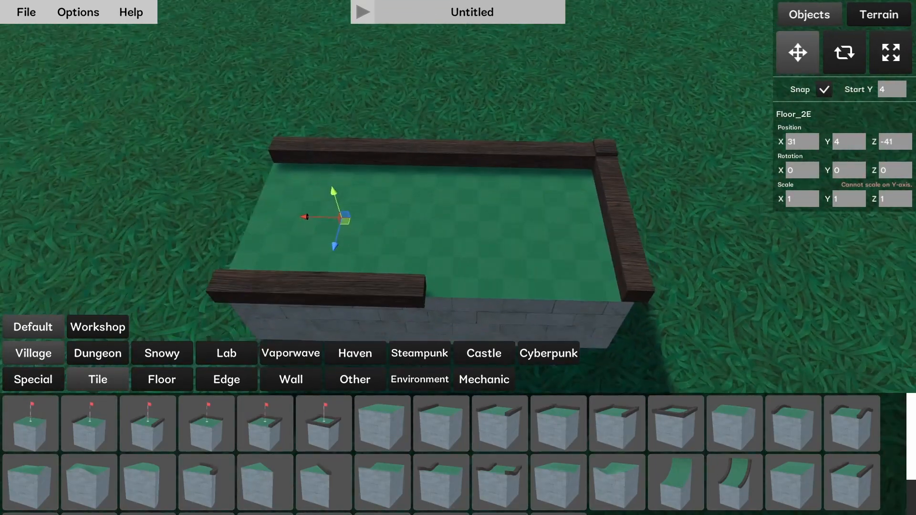
right_drag(458, 258, 459, 296)
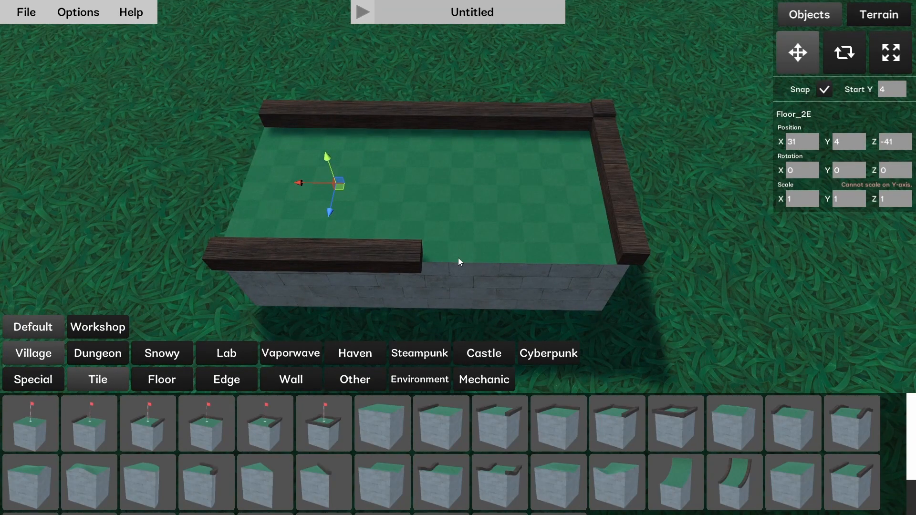
- Delete both the two-edged tile and the corner tile from the map
click(475, 243)
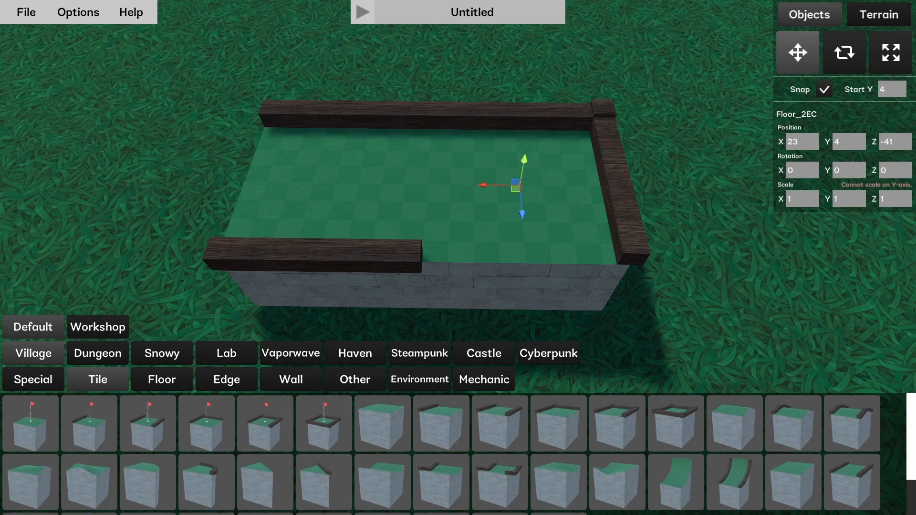
click(351, 196)
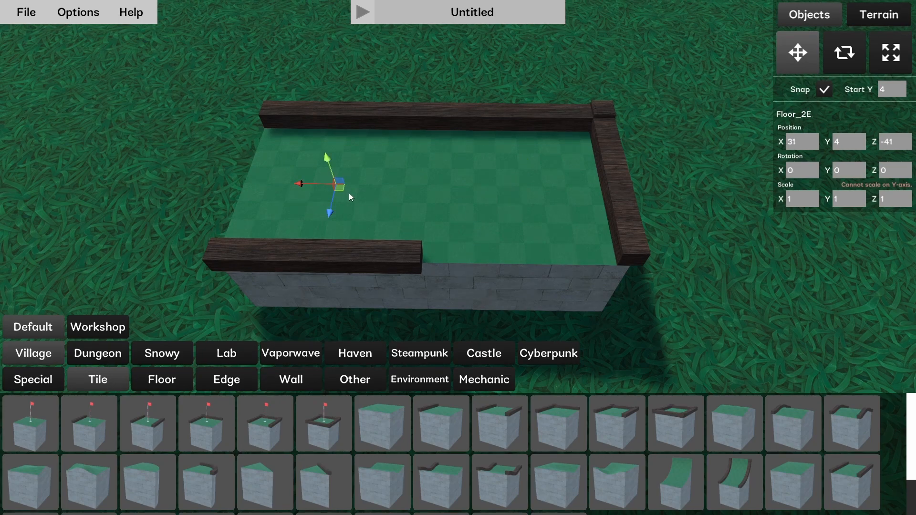
key(Delete)
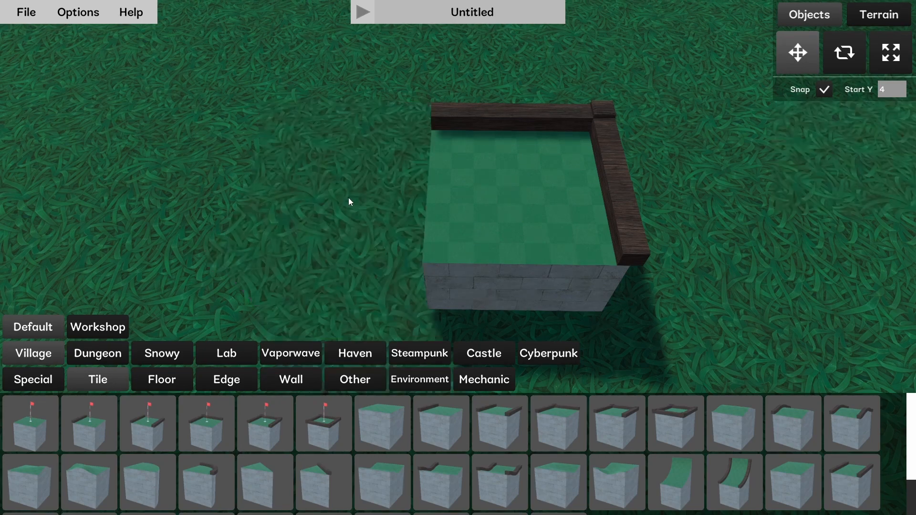
click(475, 204)
key(Delete)
- Switch to terrain editing and raise a tall pointed hill using the round Raise / Lower brush at size 10 and power 10
right_drag(471, 206, 460, 259)
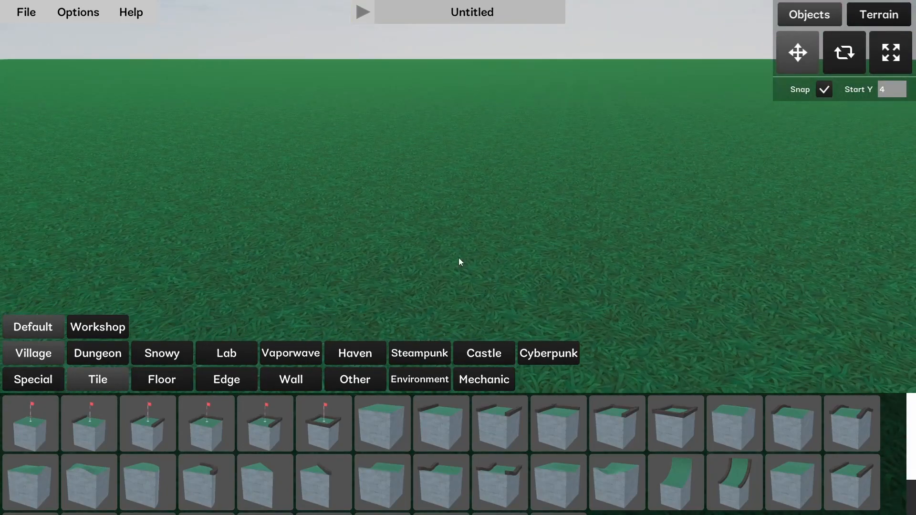
click(860, 17)
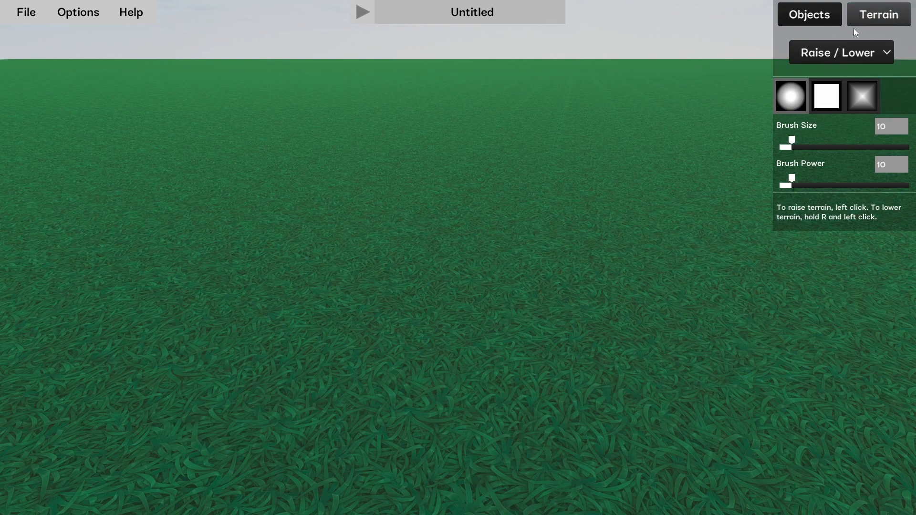
right_drag(582, 163, 580, 206)
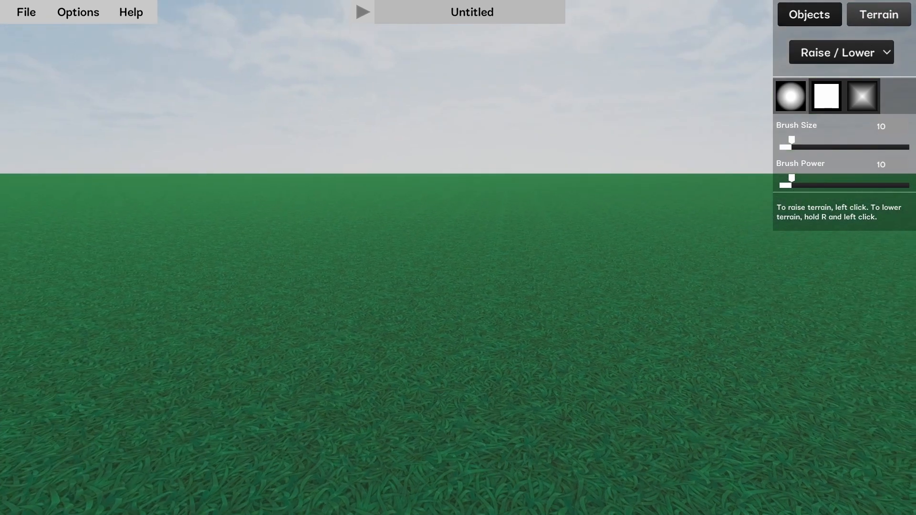
mouse_move(447, 270)
right_down()
mouse_move(448, 243)
mouse_move(459, 259)
right_up()
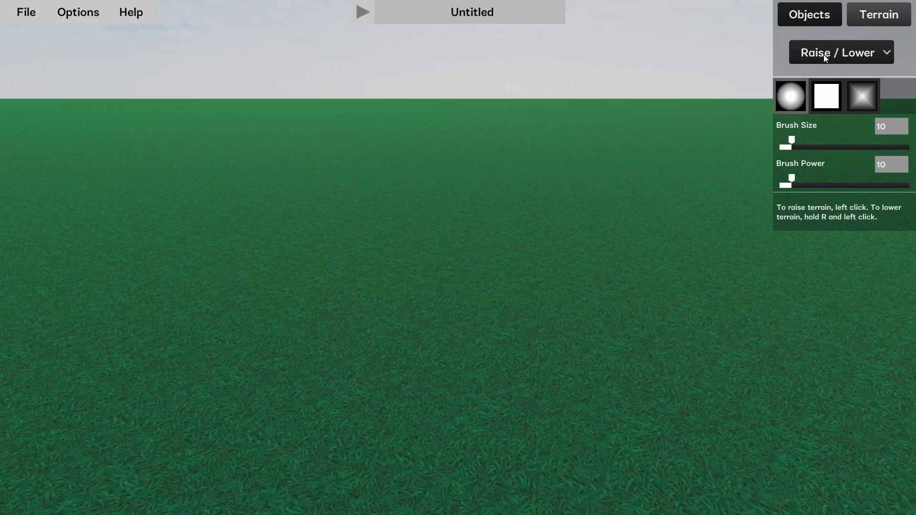
mouse_move(418, 237)
mouse_down()
mouse_move(577, 244)
mouse_move(581, 277)
mouse_move(475, 297)
mouse_move(380, 273)
mouse_move(415, 285)
mouse_up()
drag(458, 245, 545, 249)
key(s)
right_drag(545, 249, 493, 254)
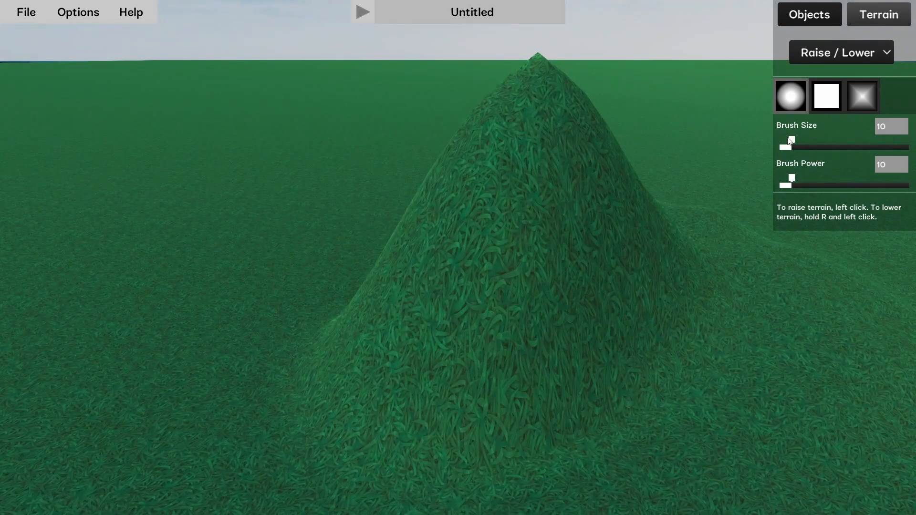
- Raise a broader mound around the hill with brush size 28, then build it higher with brush power 32
drag(800, 142, 817, 141)
drag(748, 241, 749, 241)
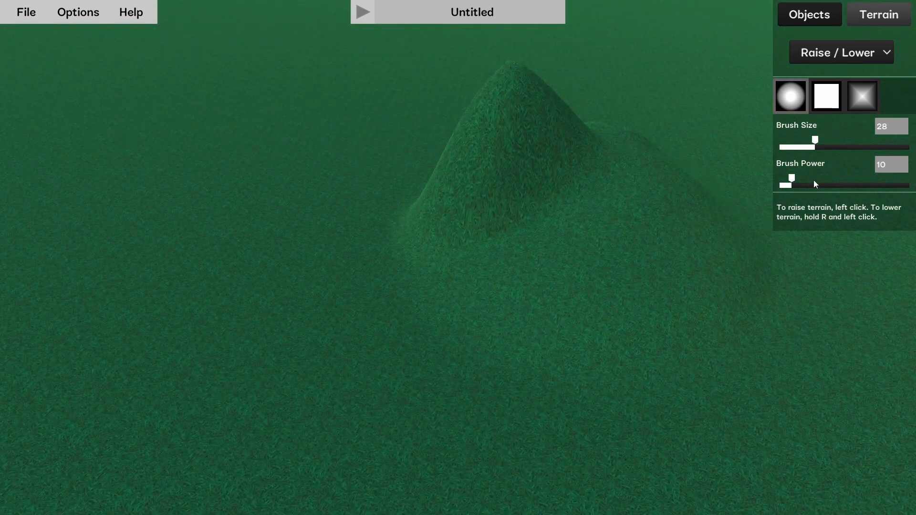
click(821, 186)
drag(521, 198, 509, 199)
right_drag(510, 199, 638, 259)
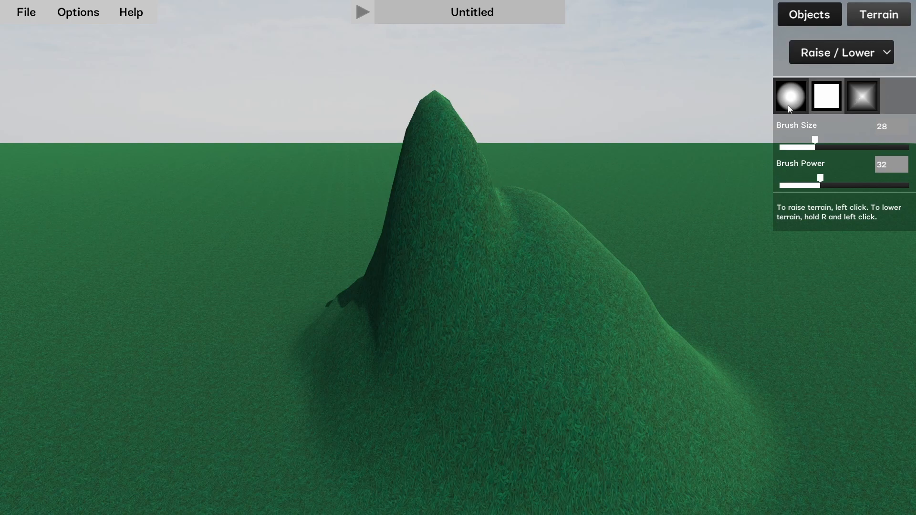
- Raise a low round bump on flat ground beside the hill, then a square plateau next to it with the square brush
right_drag(705, 142, 473, 255)
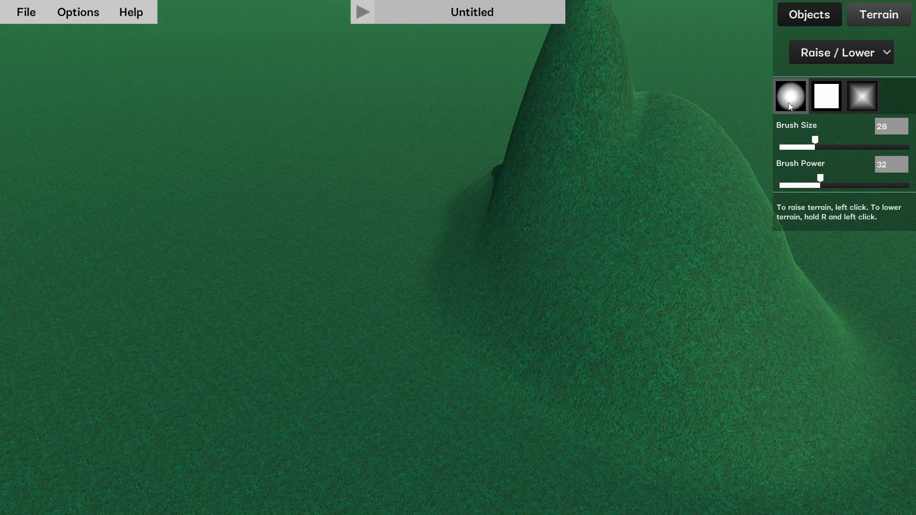
right_drag(692, 162, 581, 276)
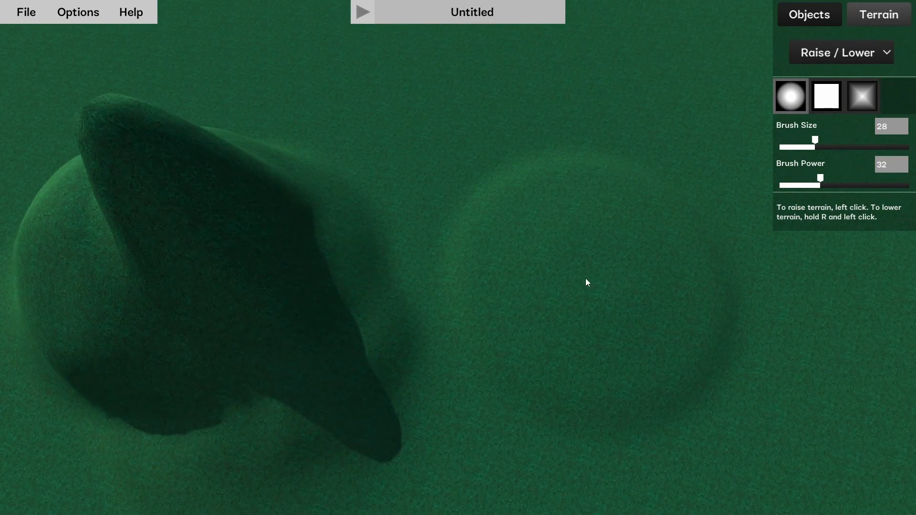
click(826, 96)
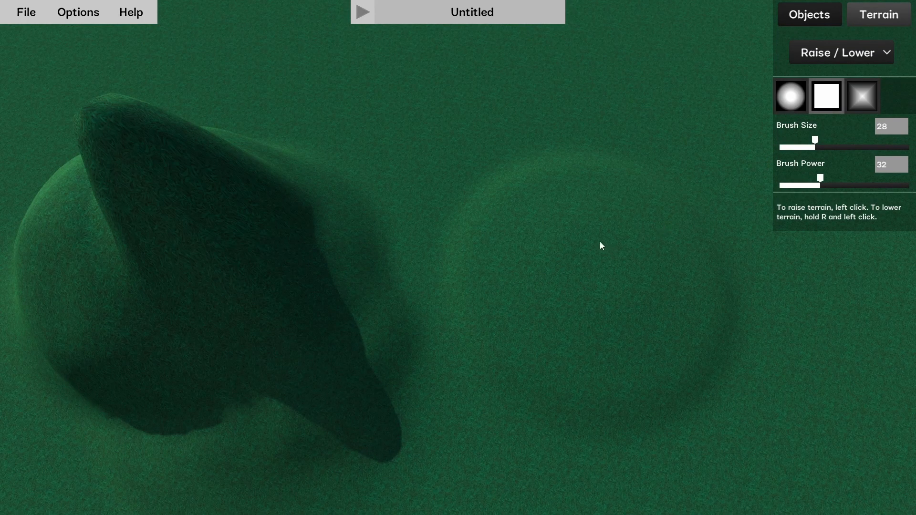
right_drag(595, 246, 534, 253)
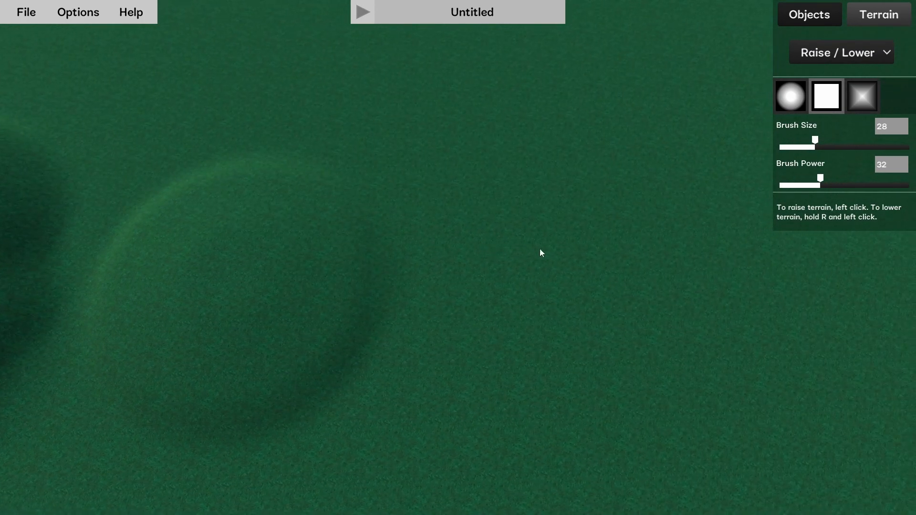
click(597, 244)
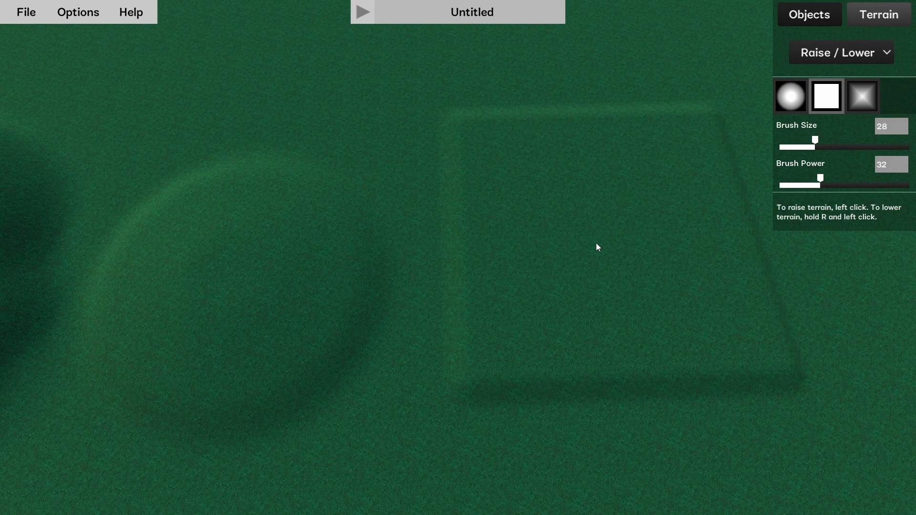
- Raise a pointed peak on the square plateau with the pyramid-shaped brush at size 17
click(863, 101)
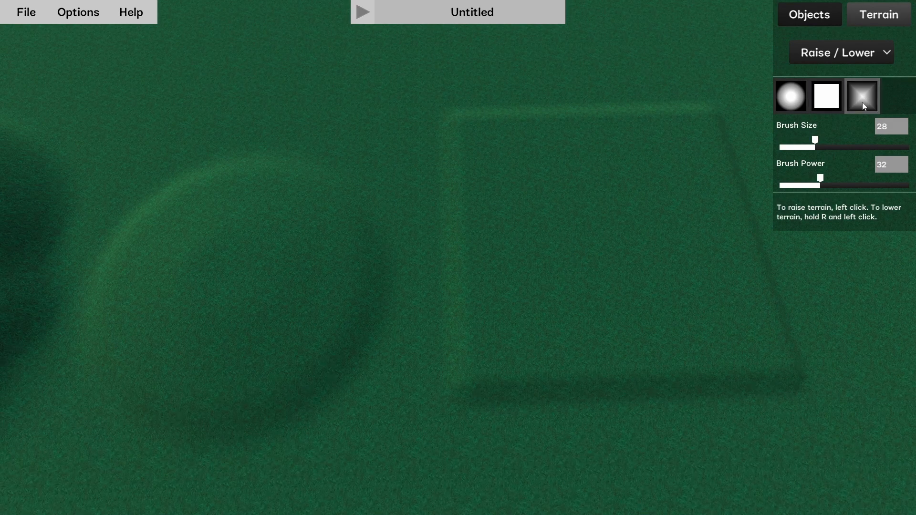
drag(811, 147, 798, 148)
key(d)
click(398, 231)
key(d)
right_drag(398, 231, 187, 152)
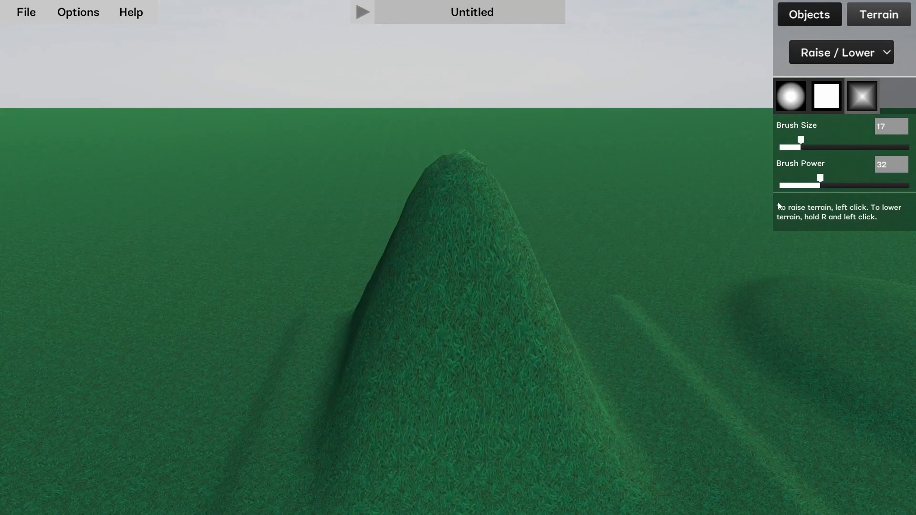
- Set the brush size and brush power to 10 and change the terrain mode to Paint Texture
drag(808, 189, 806, 187)
text(1010)
click(841, 63)
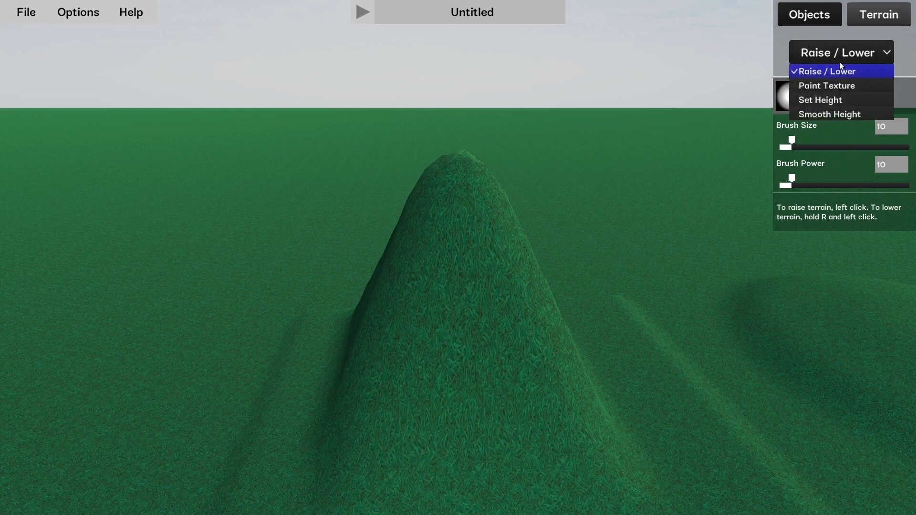
click(834, 86)
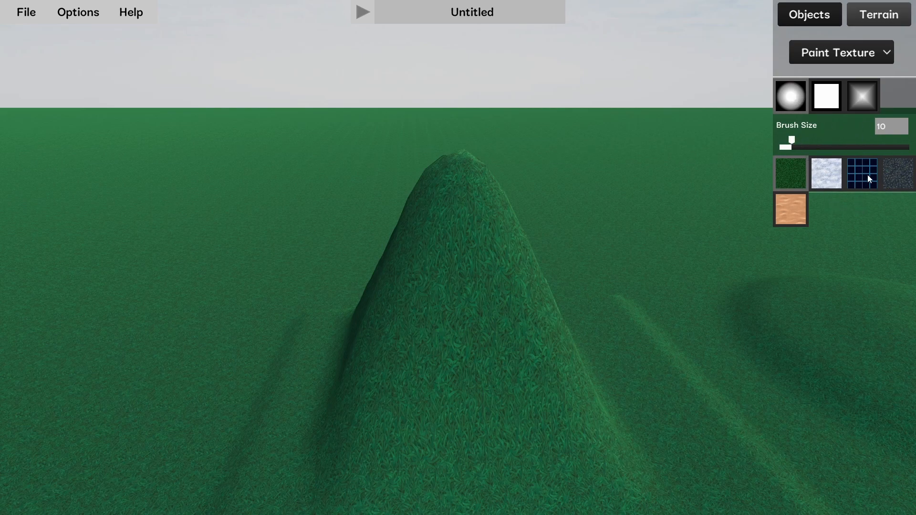
- Paint the front and side of the pointed peak with the dark stone texture
click(894, 170)
key(s)
right_drag(430, 220, 408, 222)
mouse_move(409, 223)
mouse_down()
mouse_move(433, 220)
mouse_move(471, 251)
mouse_move(473, 298)
mouse_move(456, 313)
mouse_up()
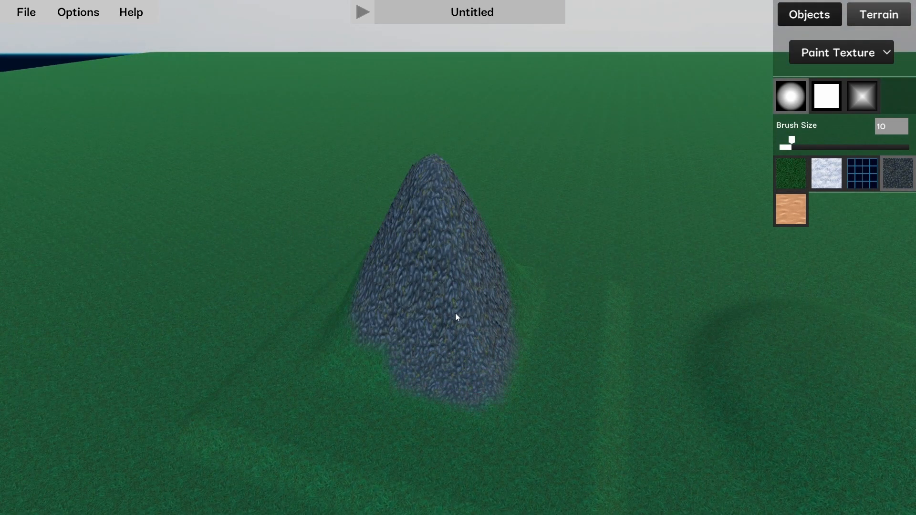
key(a)
right_drag(508, 297, 522, 261)
key(w)
drag(522, 261, 499, 297)
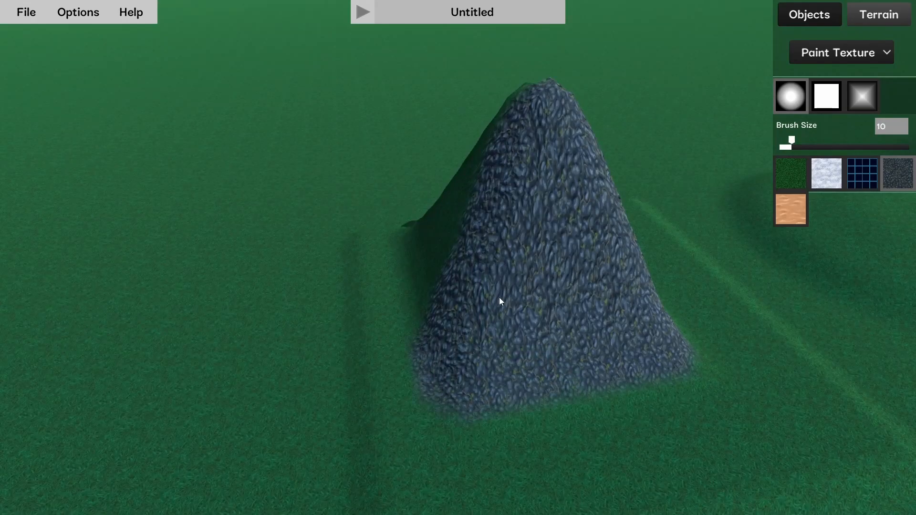
- Paint another side of the peak with the blue grid texture
click(860, 172)
mouse_move(583, 257)
right_down()
mouse_move(563, 239)
mouse_move(515, 229)
mouse_move(468, 239)
mouse_move(447, 214)
right_up()
key(d)
key(d)
mouse_move(447, 214)
mouse_down()
mouse_move(432, 190)
mouse_move(414, 256)
mouse_move(486, 268)
mouse_up()
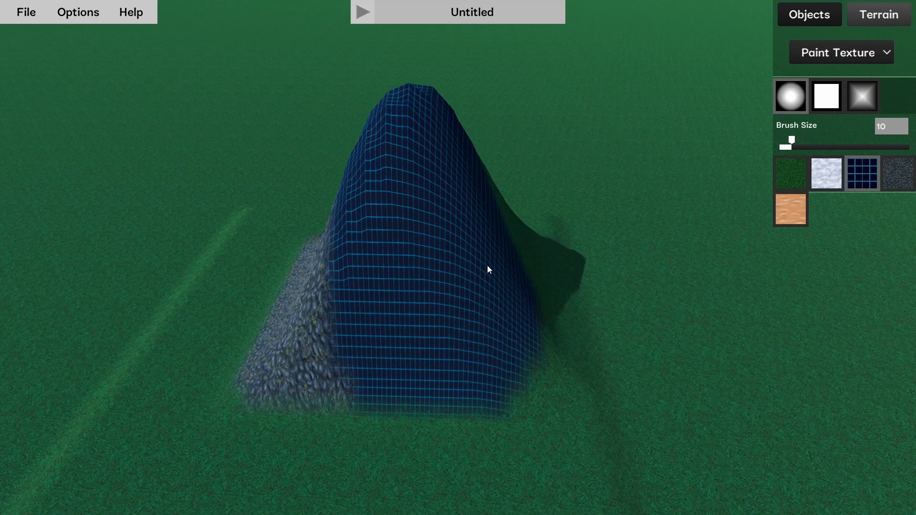
- Paint one side of the peak with the snow texture and an adjoining side with the orange sand texture
click(838, 186)
mouse_move(534, 181)
right_down()
mouse_move(520, 186)
mouse_move(491, 173)
right_up()
key(d)
drag(491, 173, 511, 164)
click(789, 220)
right_drag(573, 225, 437, 249)
drag(508, 193, 521, 192)
- Examine how the painted textures blend into each other around the peak
mouse_move(520, 188)
right_down()
mouse_move(473, 174)
mouse_move(368, 174)
mouse_move(411, 148)
mouse_move(391, 148)
mouse_move(425, 172)
mouse_move(406, 201)
mouse_move(459, 258)
right_up()
key(d)
key(w)
key(a)
key(s)
key(w)
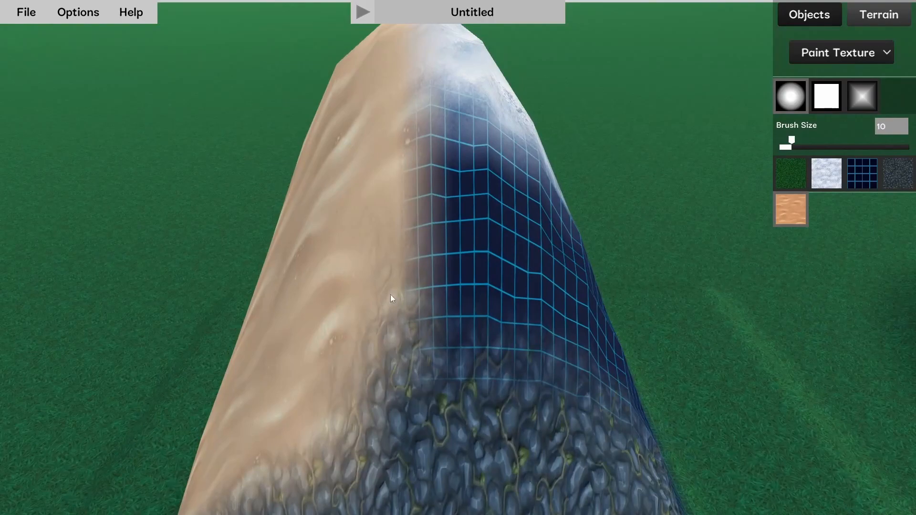
mouse_move(397, 265)
right_down()
mouse_move(434, 291)
mouse_move(517, 239)
right_up()
key(d)
key(a)
key(s)
- Repaint all sides of the peak with the grass texture, covering the stone, grid, snow and sand
click(790, 173)
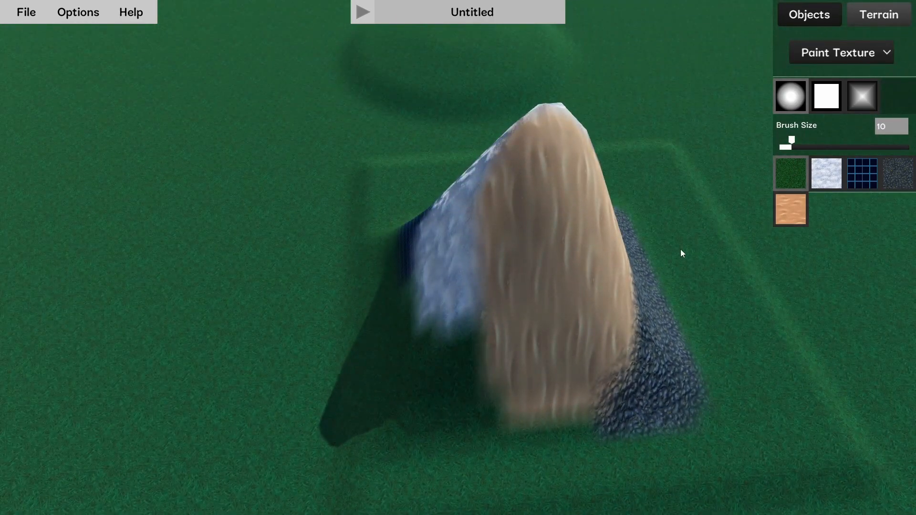
click(524, 196)
mouse_move(524, 196)
mouse_down()
mouse_move(637, 304)
mouse_move(658, 344)
mouse_up()
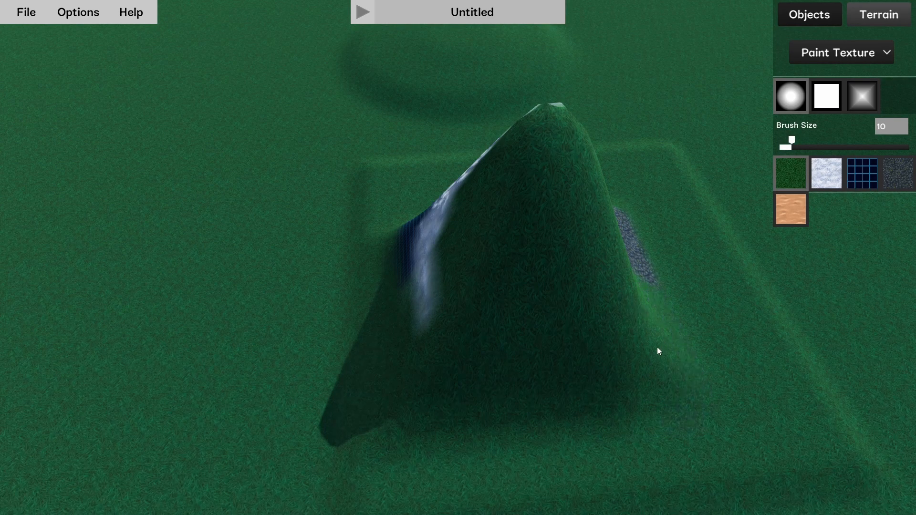
key(a)
right_drag(458, 257, 489, 225)
key(w)
drag(554, 195, 449, 286)
right_drag(449, 286, 530, 243)
key(s)
mouse_move(552, 238)
mouse_down()
mouse_move(518, 370)
mouse_move(576, 355)
mouse_up()
right_drag(455, 365, 516, 334)
key(a)
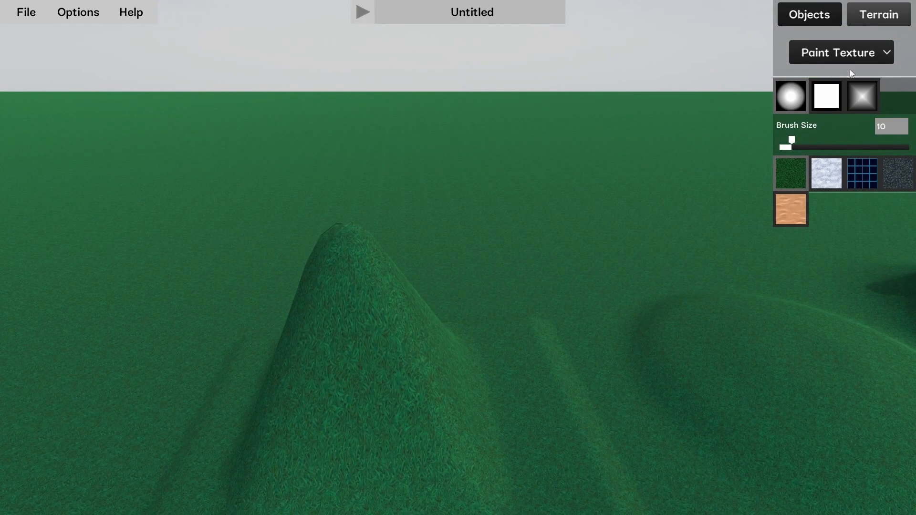
- Switch the terrain tool from texture painting to Set Height and choose the square brush
click(859, 58)
click(822, 101)
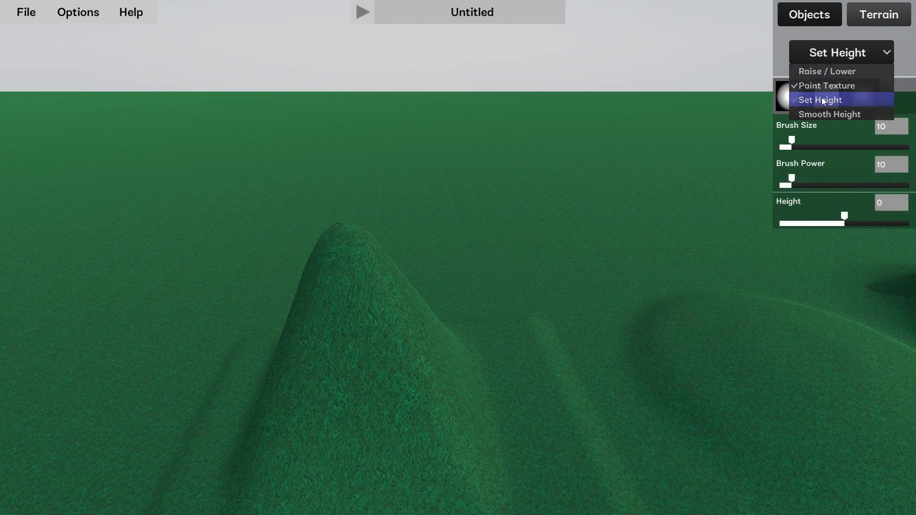
right_drag(591, 238, 461, 258)
key(d)
key(a)
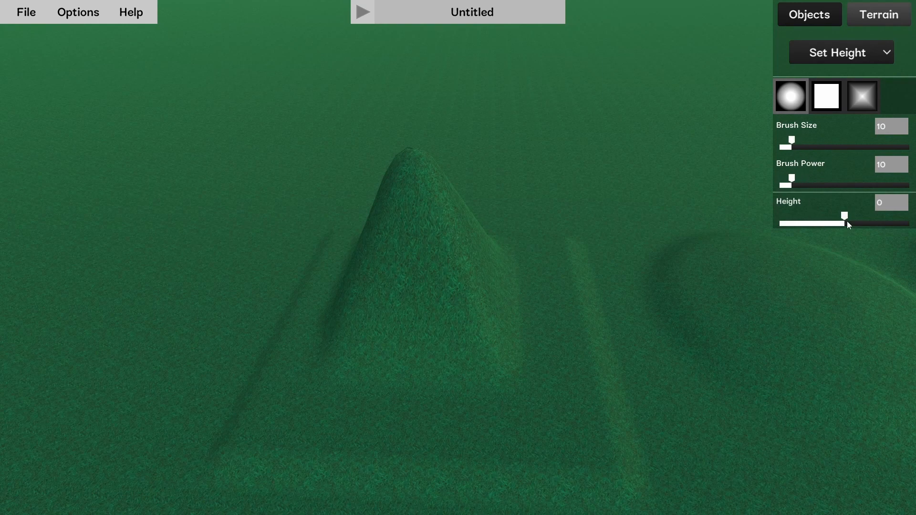
key(d)
right_drag(735, 261, 459, 258)
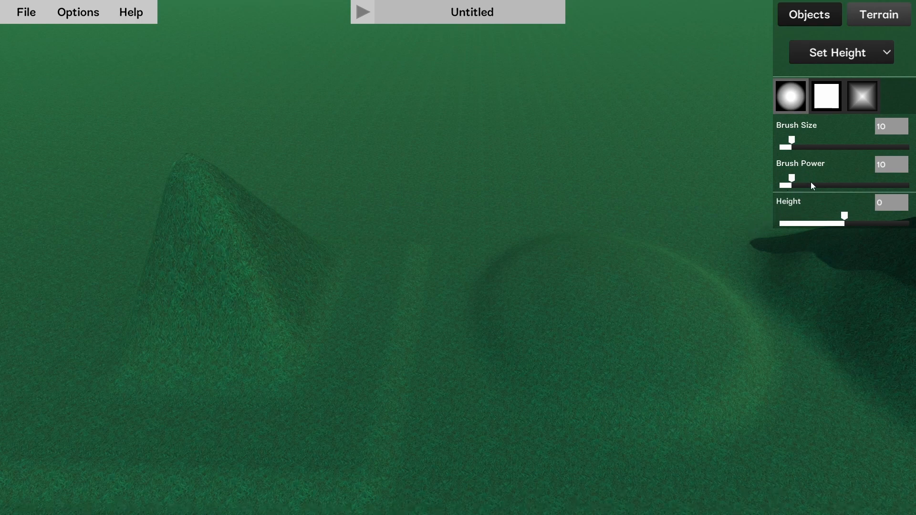
click(823, 107)
click(861, 93)
click(830, 103)
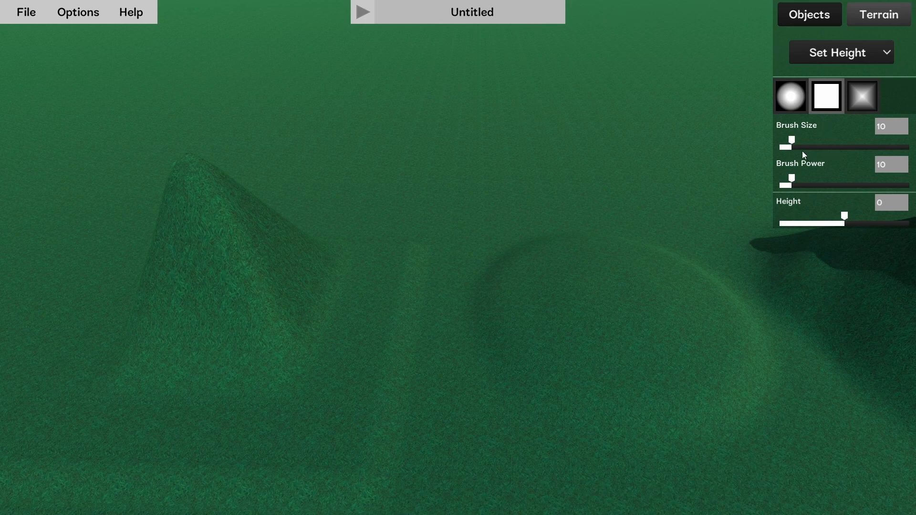
- Set the height to 5 and stamp a square plateau at the near edge of the round mound
key(s)
key(a)
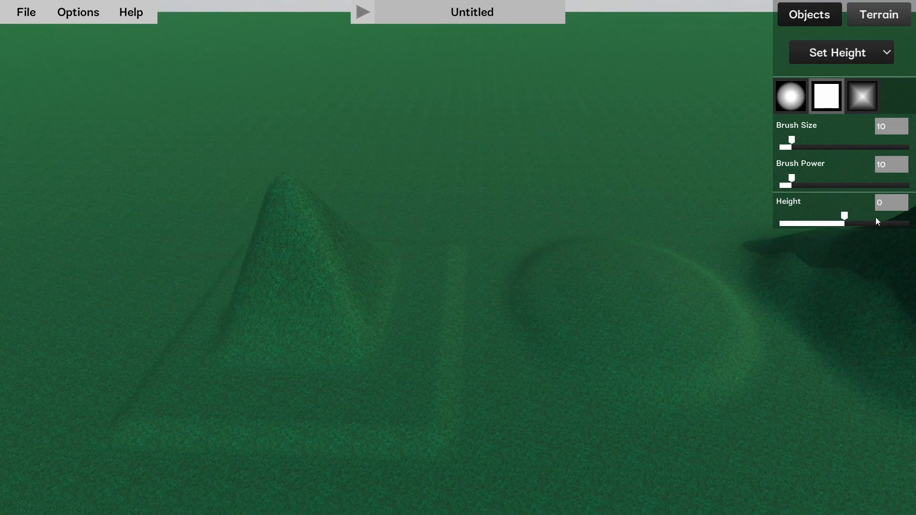
text(5)
click(537, 335)
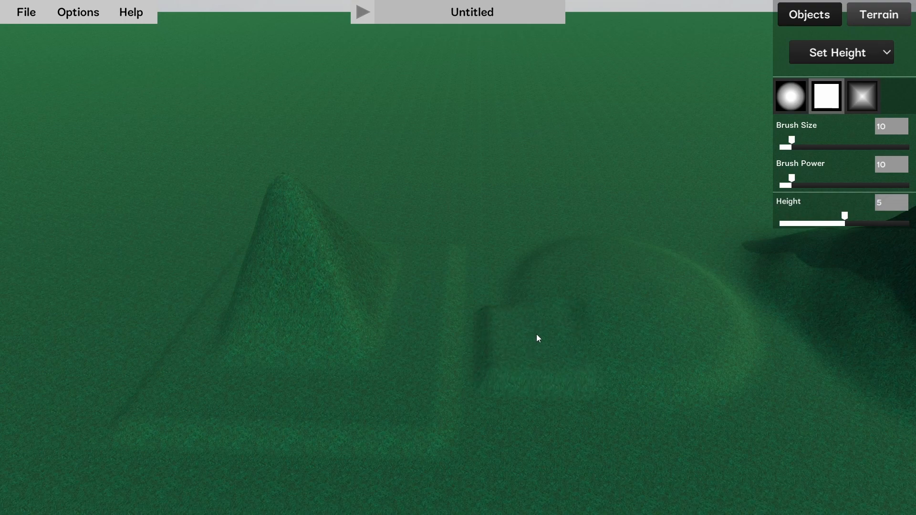
- Stamp another square patch with the Set Height brush on the ground beside the round mound
key(w)
click(402, 273)
click(350, 273)
right_drag(350, 273, 465, 263)
click(465, 266)
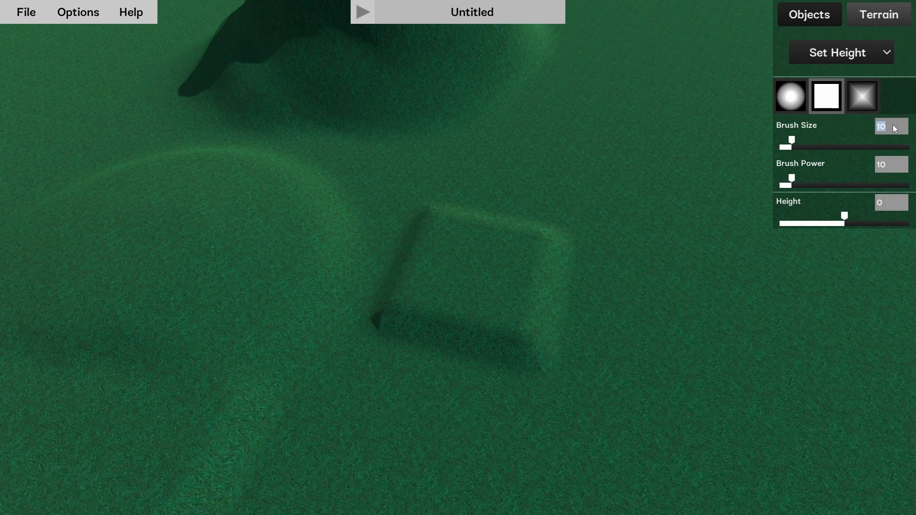
- Flatten all the sculpted terrain to height 0 with the square Set Height brush at size 45
text(45)
mouse_move(716, 311)
right_down()
mouse_move(735, 308)
mouse_move(491, 265)
right_up()
key(s)
mouse_move(588, 320)
mouse_down()
mouse_move(556, 221)
mouse_move(388, 196)
mouse_move(265, 209)
mouse_up()
mouse_move(390, 323)
mouse_down()
mouse_move(696, 198)
mouse_move(761, 213)
mouse_up()
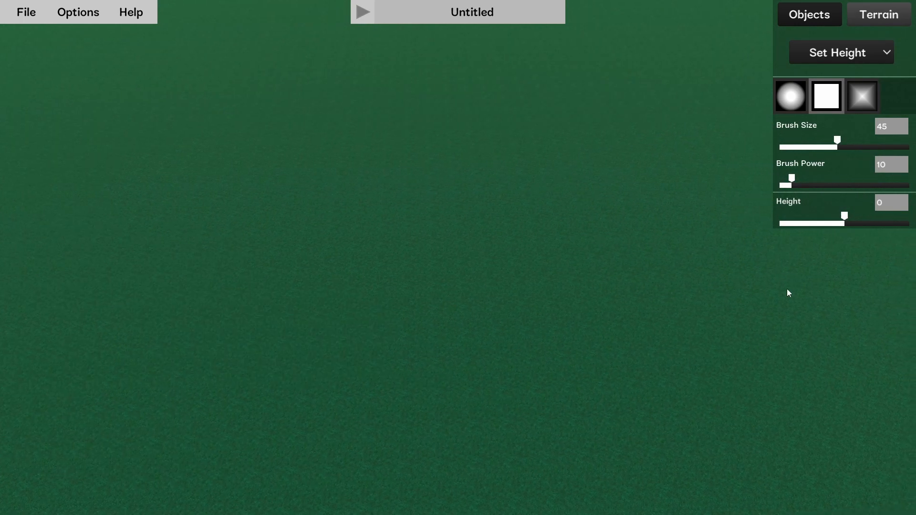
- Examine the flattened terrain from different camera heights and angles
right_drag(460, 255, 458, 133)
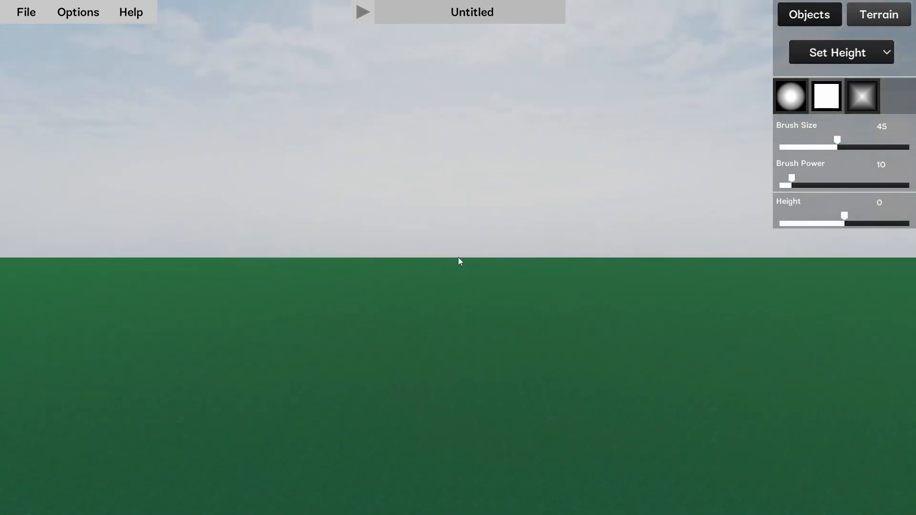
key(q)
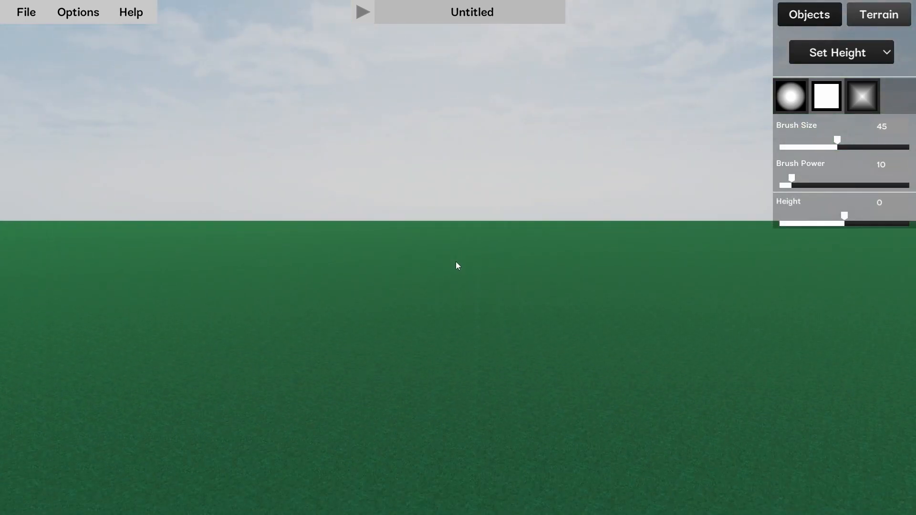
key(q)
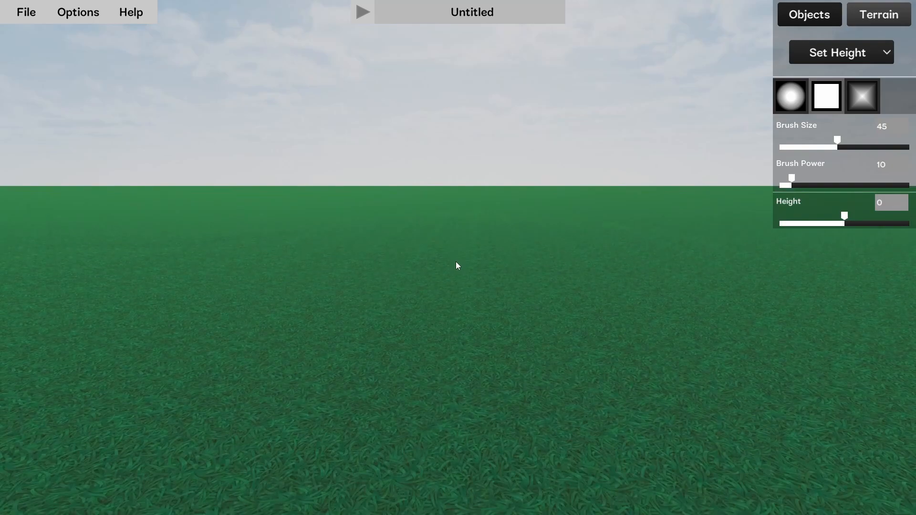
right_drag(456, 261, 506, 305)
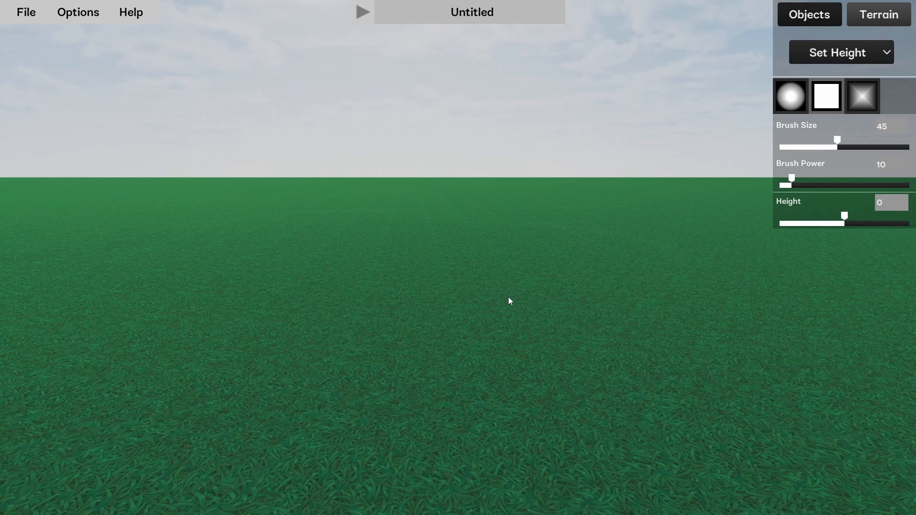
key(w)
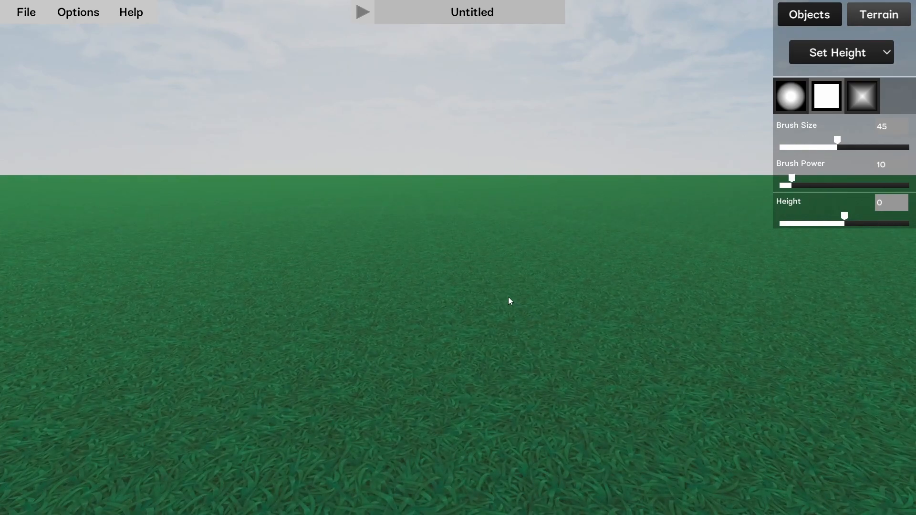
key(s)
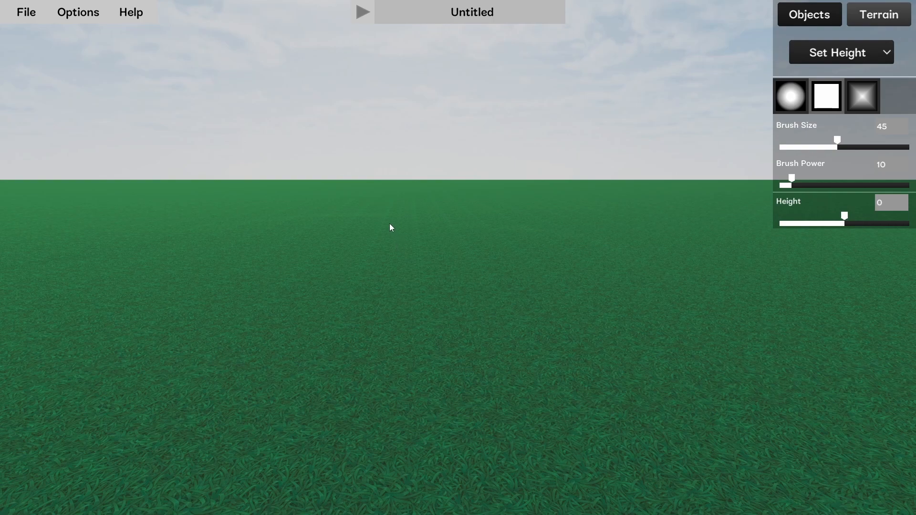
right_drag(389, 223, 457, 256)
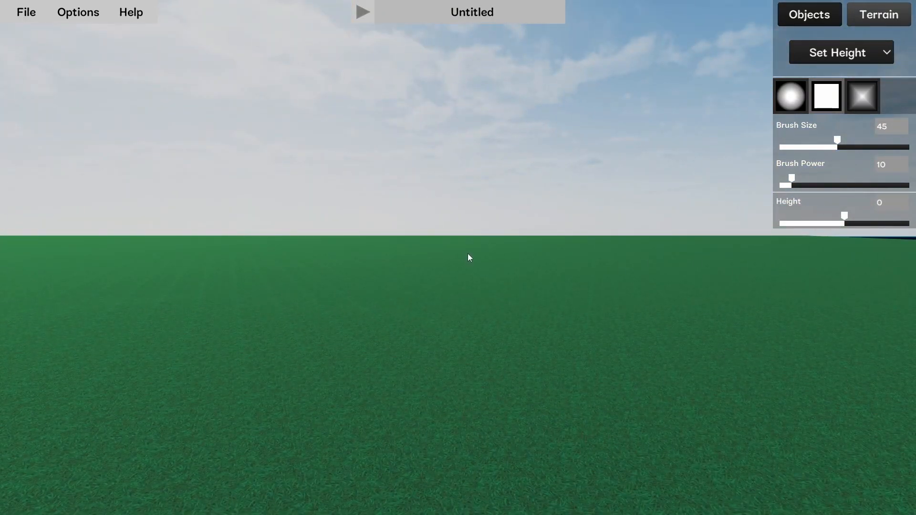
key(e)
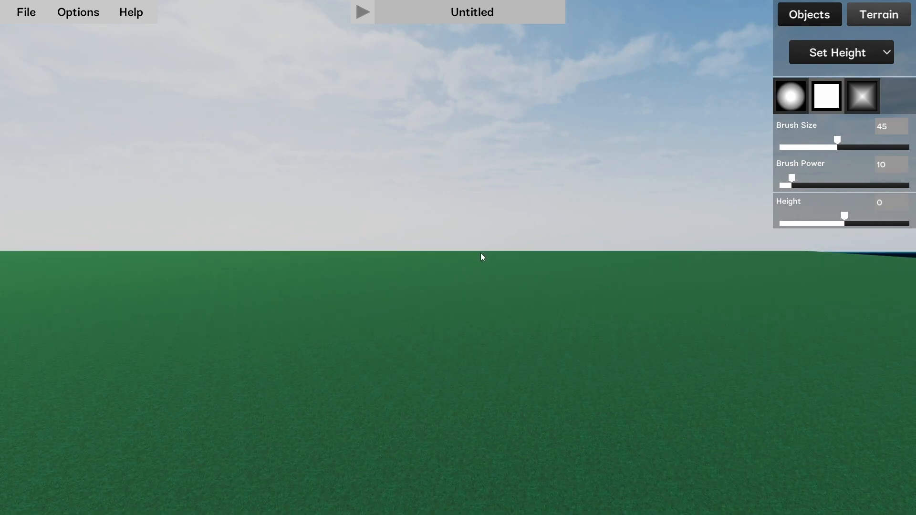
key(q)
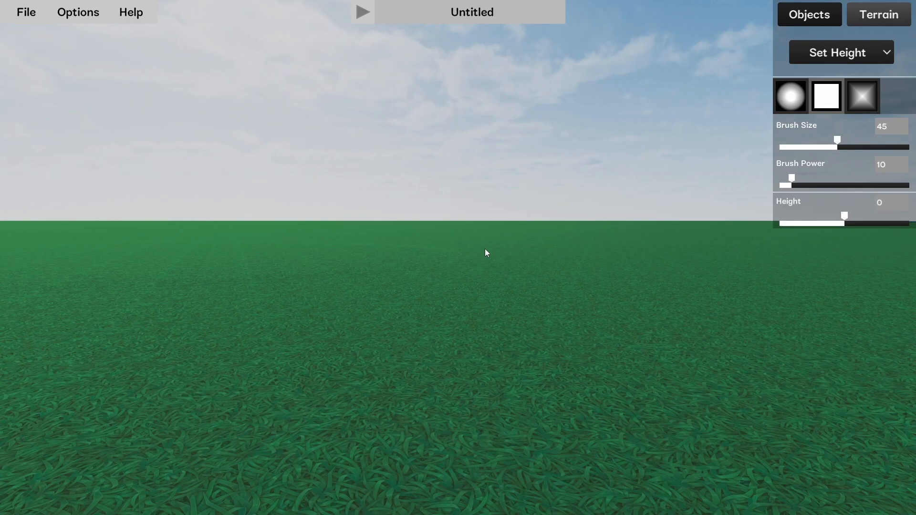
key(e)
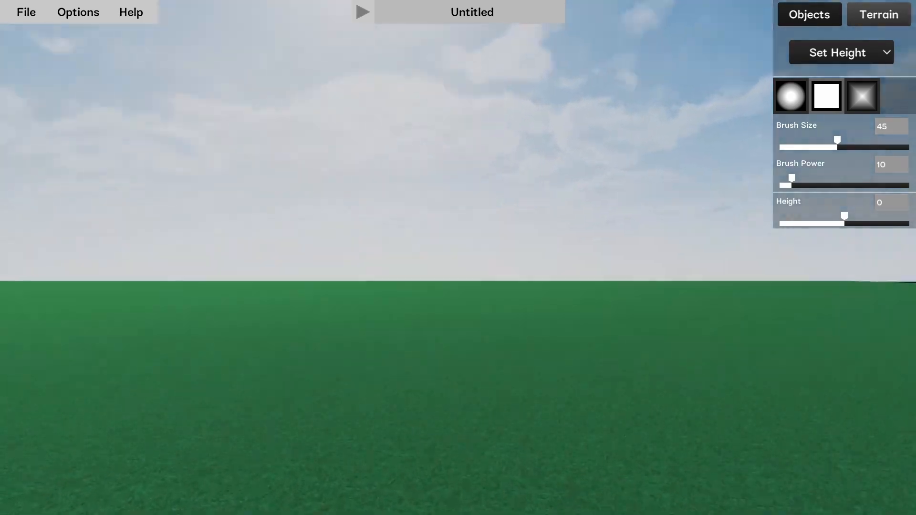
right_drag(458, 258, 683, 325)
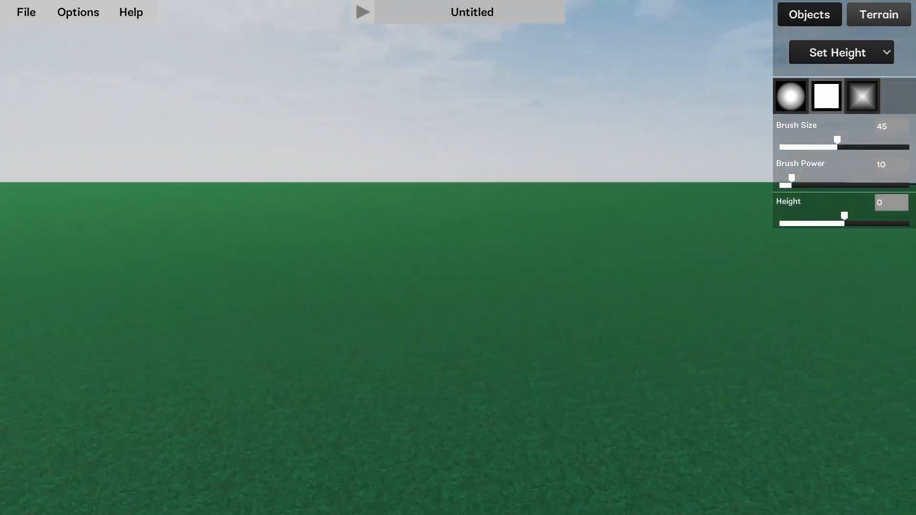
right_drag(460, 262, 460, 339)
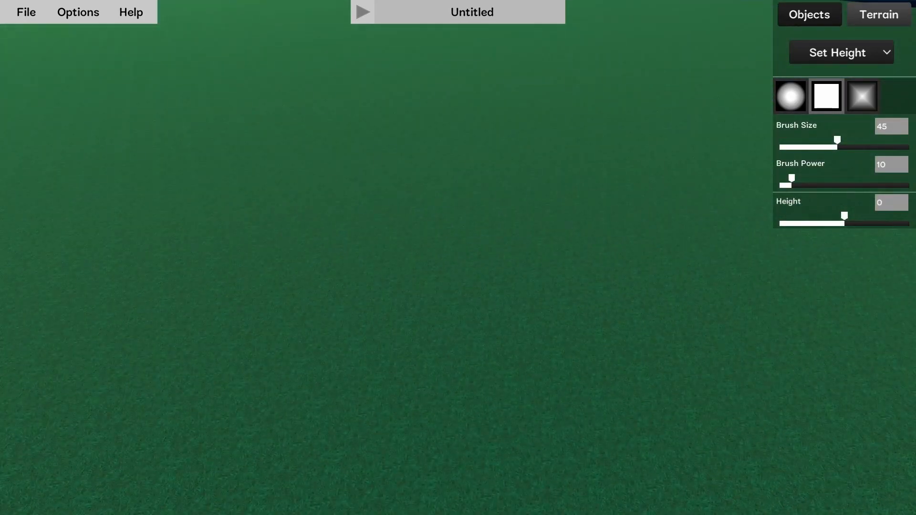
- Raise a steep peak on the flat terrain with Raise / Lower, using the square brush at size 10
click(884, 131)
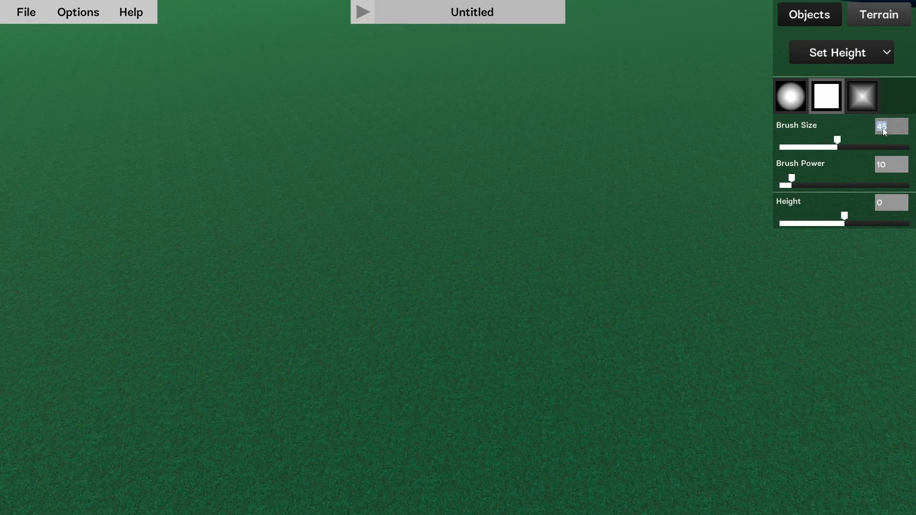
text(10)
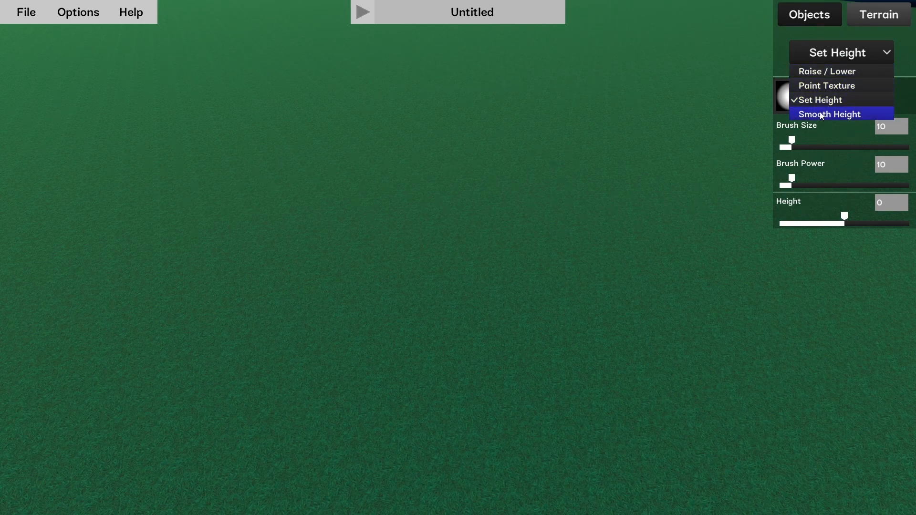
click(847, 114)
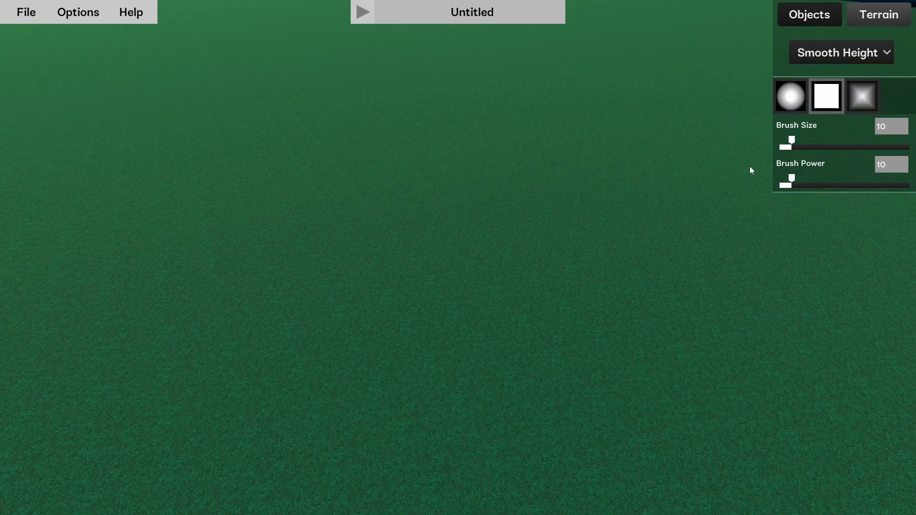
click(830, 57)
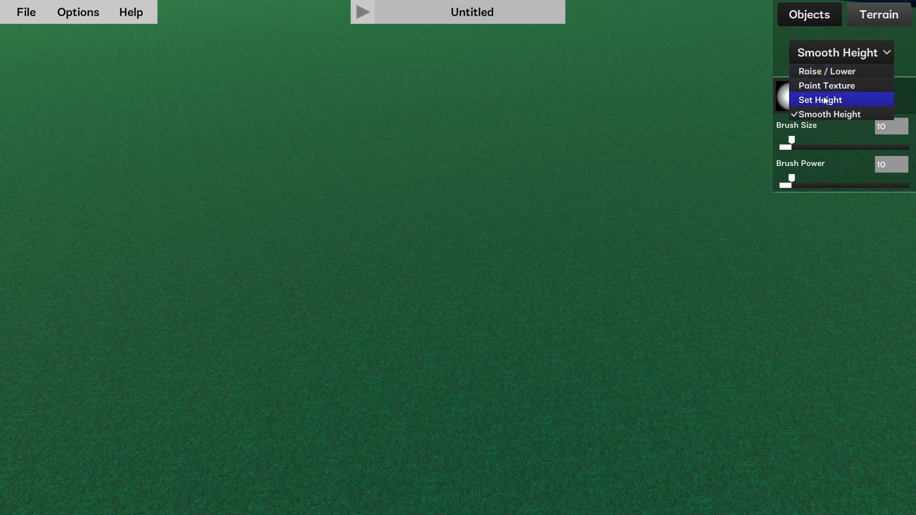
click(828, 72)
drag(470, 313, 471, 313)
drag(457, 259, 461, 252)
right_drag(460, 252, 461, 251)
- Smooth the steep peak's top and sides into a rounded hill with Smooth Height at brush size 10
click(838, 60)
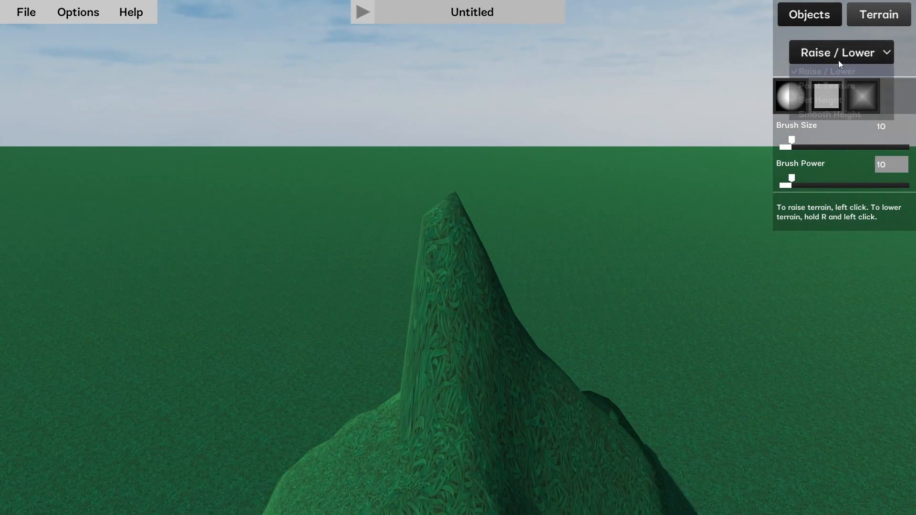
click(816, 113)
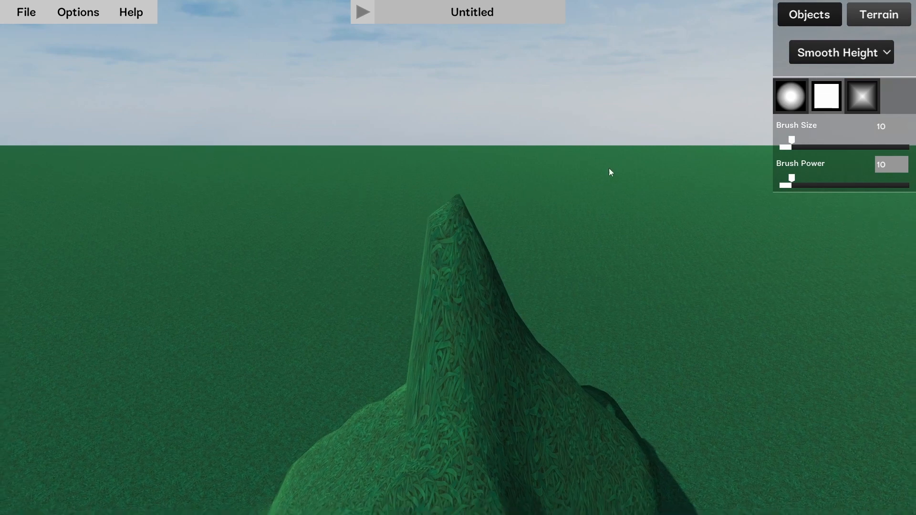
mouse_move(471, 236)
mouse_down()
mouse_move(454, 237)
mouse_move(469, 253)
mouse_move(473, 302)
mouse_move(619, 465)
mouse_up()
right_drag(619, 465, 471, 253)
click(470, 254)
mouse_move(497, 264)
mouse_down()
mouse_move(508, 305)
mouse_move(592, 234)
mouse_up()
right_drag(592, 234, 501, 255)
drag(500, 255, 554, 243)
drag(474, 208, 466, 200)
right_drag(467, 200, 466, 267)
right_drag(466, 307, 446, 270)
key(a)
drag(461, 141, 475, 182)
key(d)
right_drag(474, 182, 475, 182)
key(d)
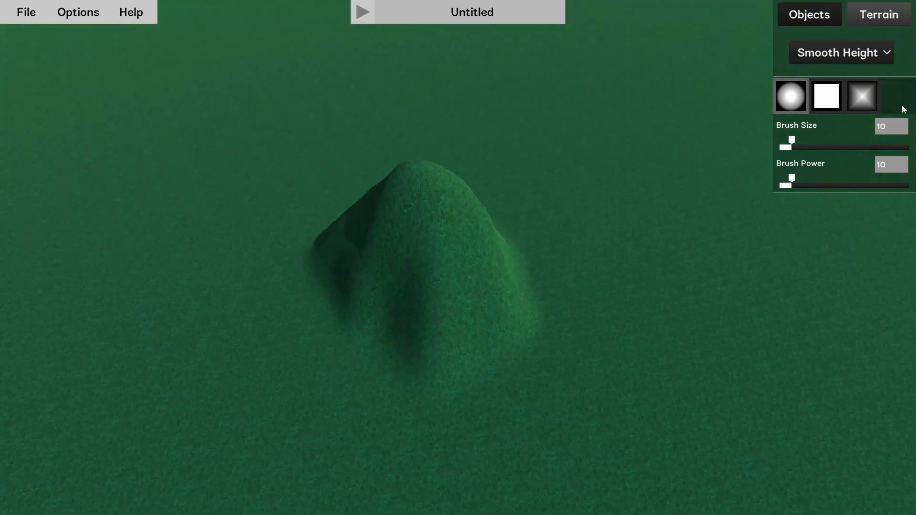
- Flatten the hill to height 0 with a square Set Height brush of size 44, and reset the brush size to 10
click(887, 53)
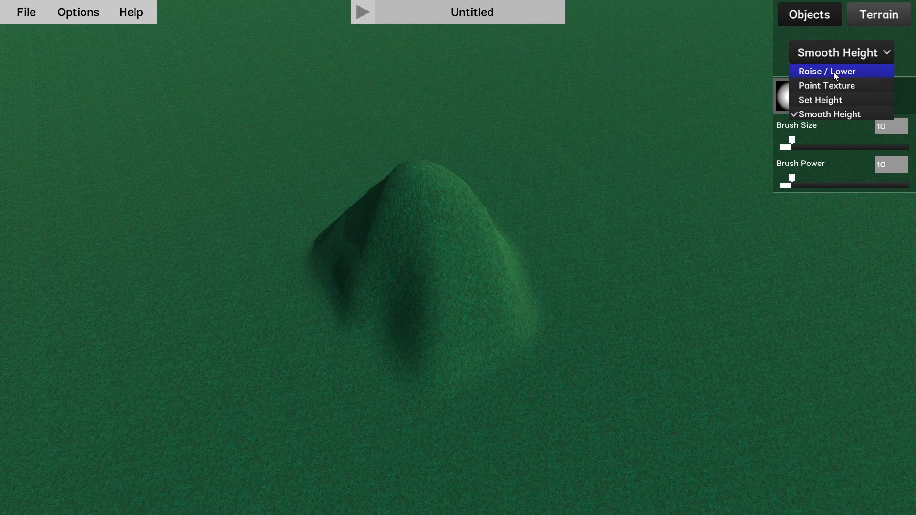
click(831, 100)
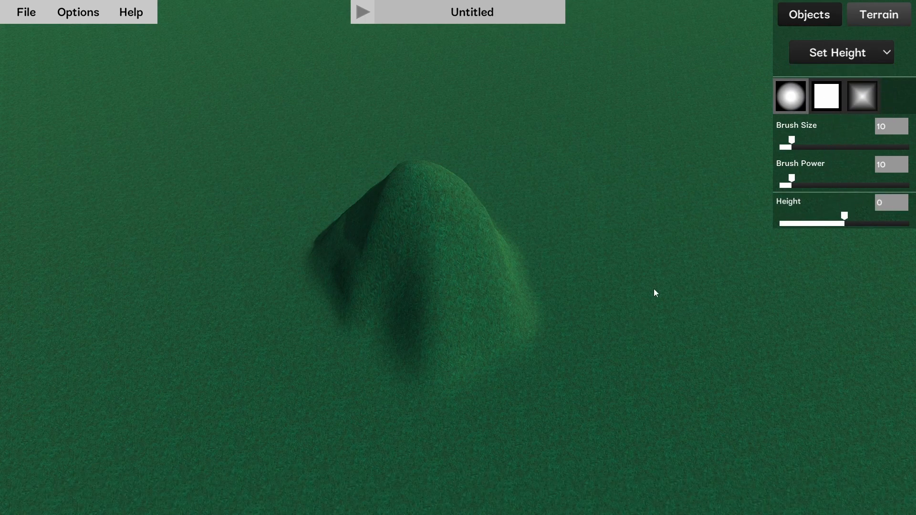
click(831, 100)
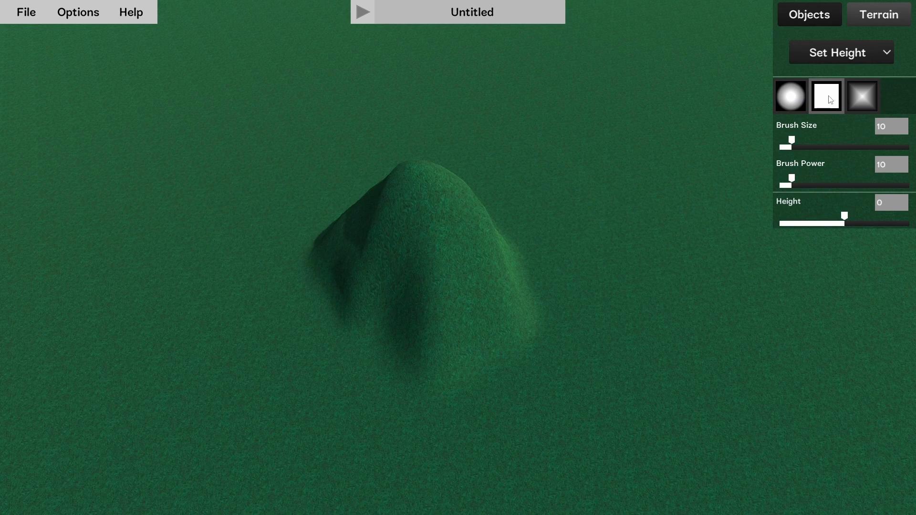
click(837, 147)
drag(668, 284, 430, 323)
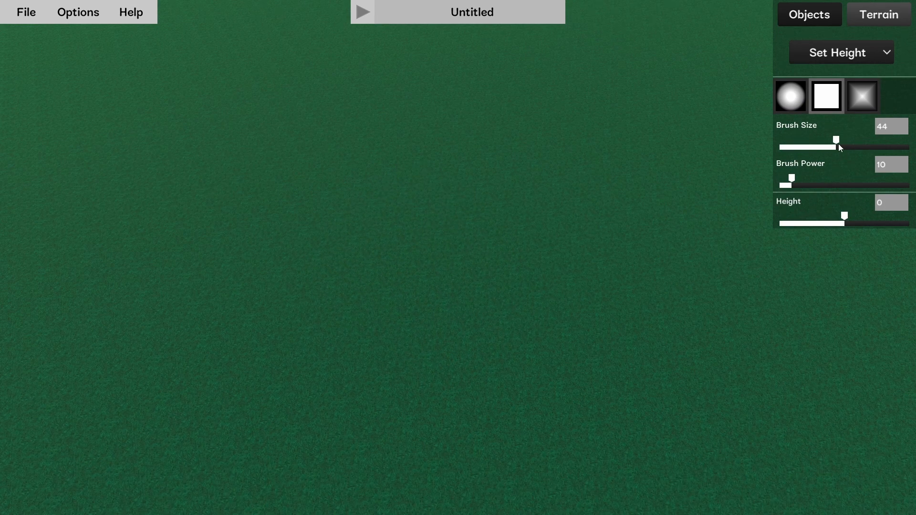
click(900, 130)
text(10)
- Return to object placement and browse the Dungeon and Snowy tile sets
click(810, 14)
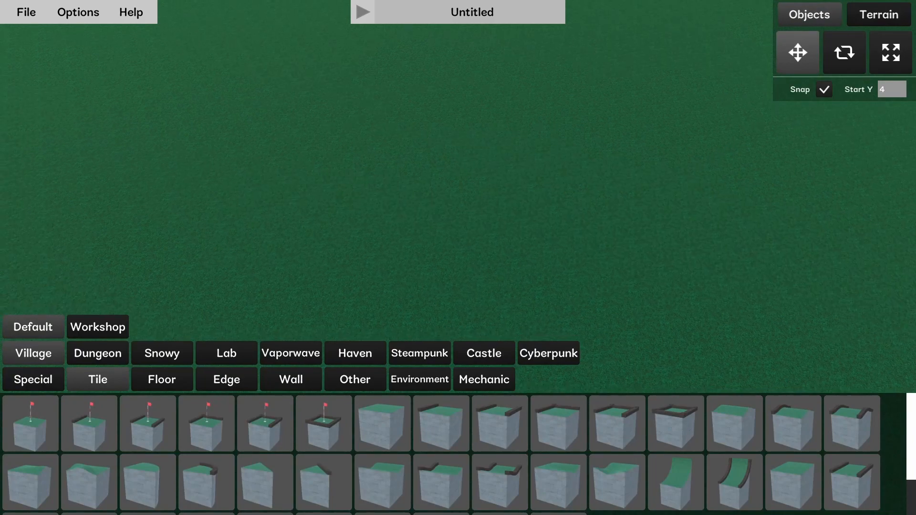
right_drag(458, 210, 459, 126)
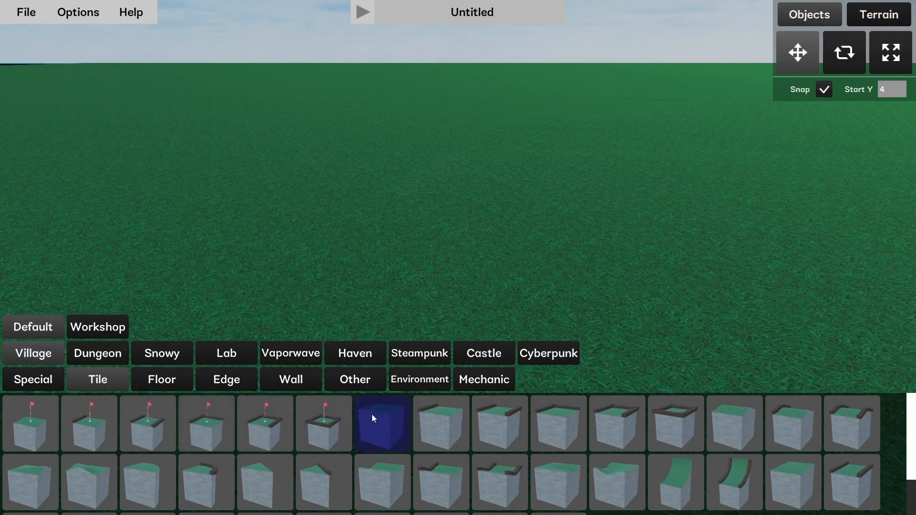
click(94, 359)
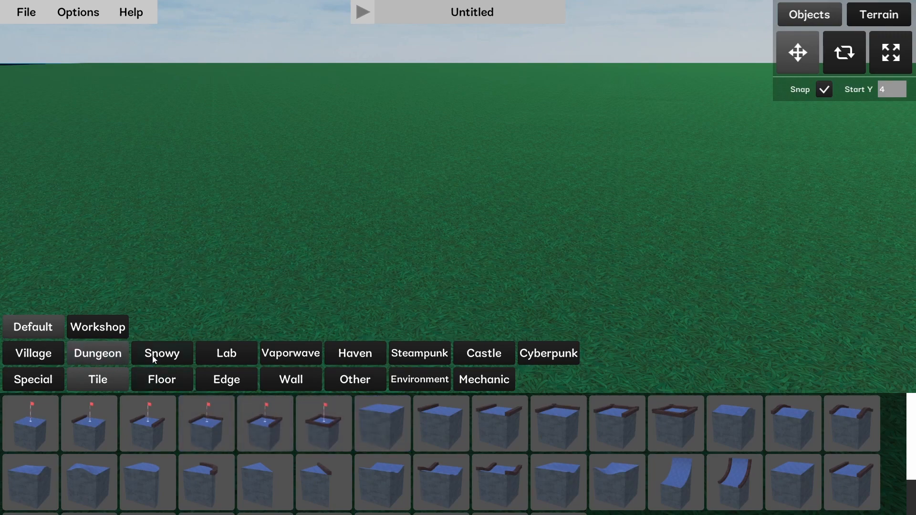
click(163, 354)
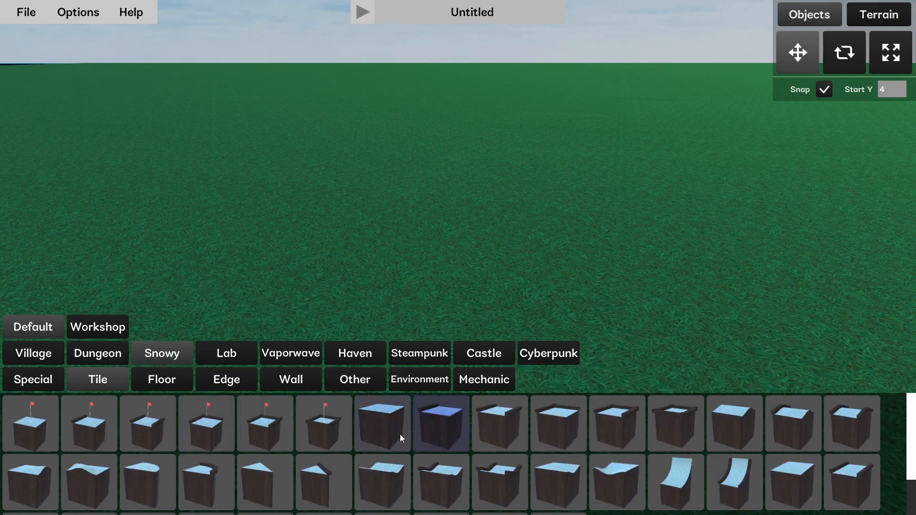
- Browse the Lab, Vaporwave, Haven, Steampunk, Castle and Cyberpunk tile sets, and return to the Village tiles
click(229, 354)
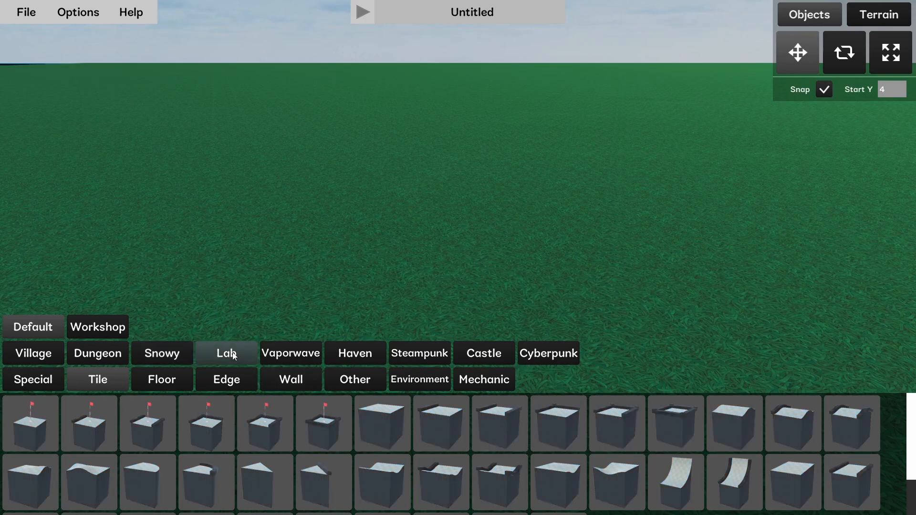
click(270, 355)
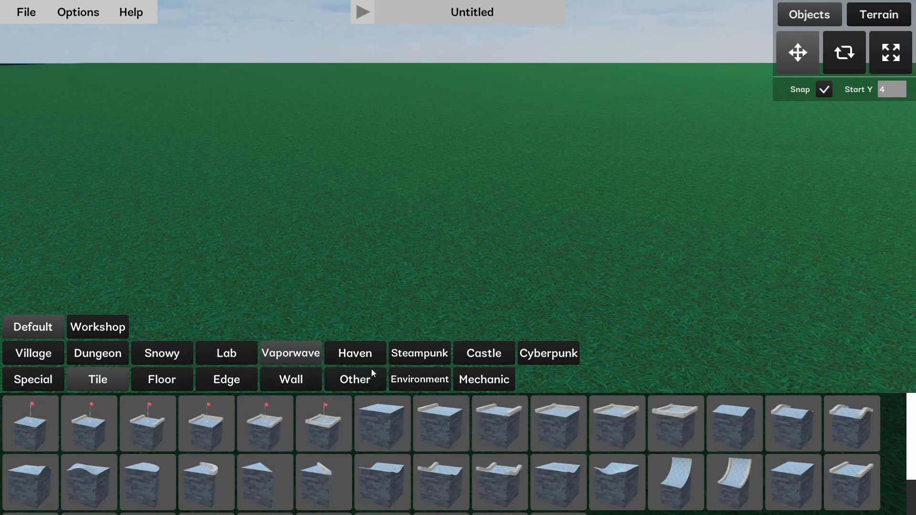
click(363, 353)
click(449, 353)
click(479, 353)
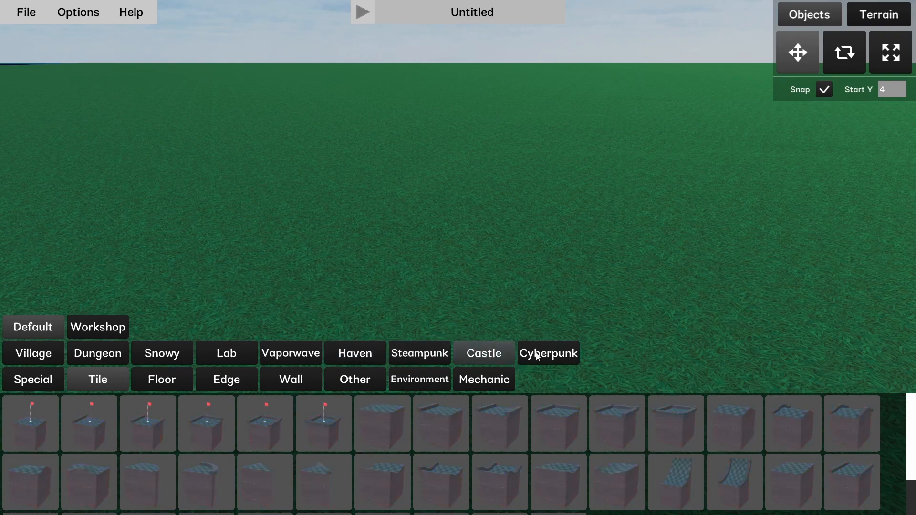
click(542, 355)
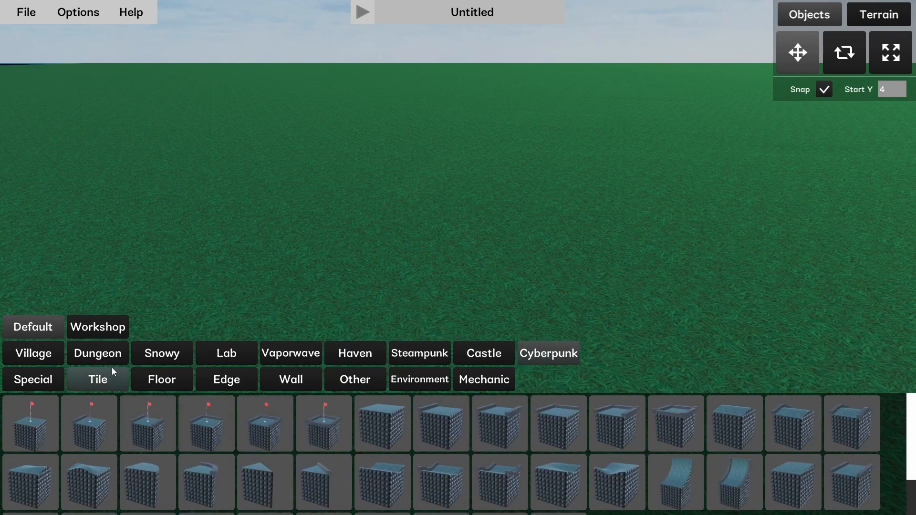
click(44, 353)
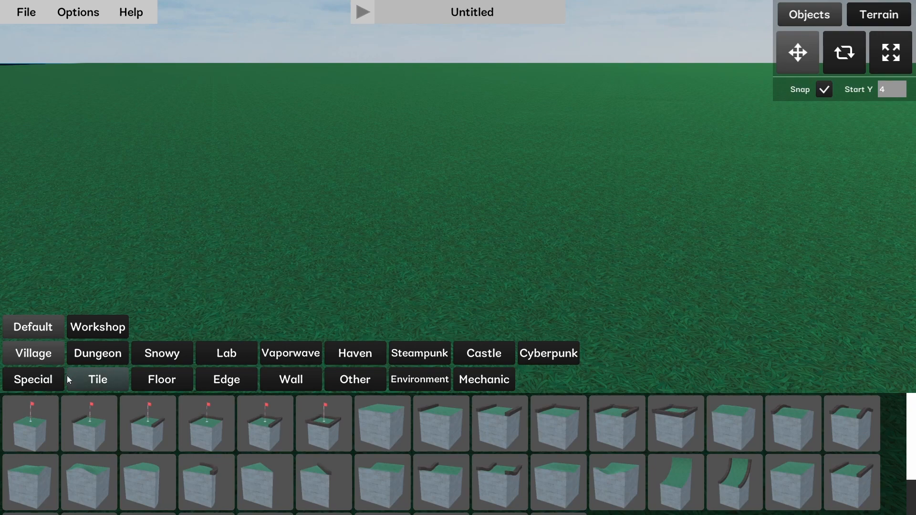
- Place a CustomText object from the Village Special set on the grass and set its text to "message"
click(47, 382)
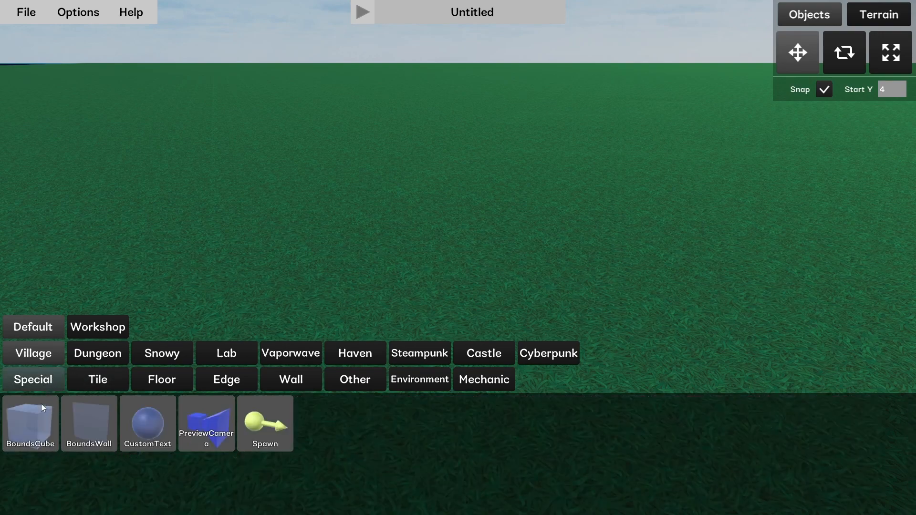
click(147, 420)
click(410, 313)
right_drag(409, 313, 336, 359)
key(w)
click(830, 283)
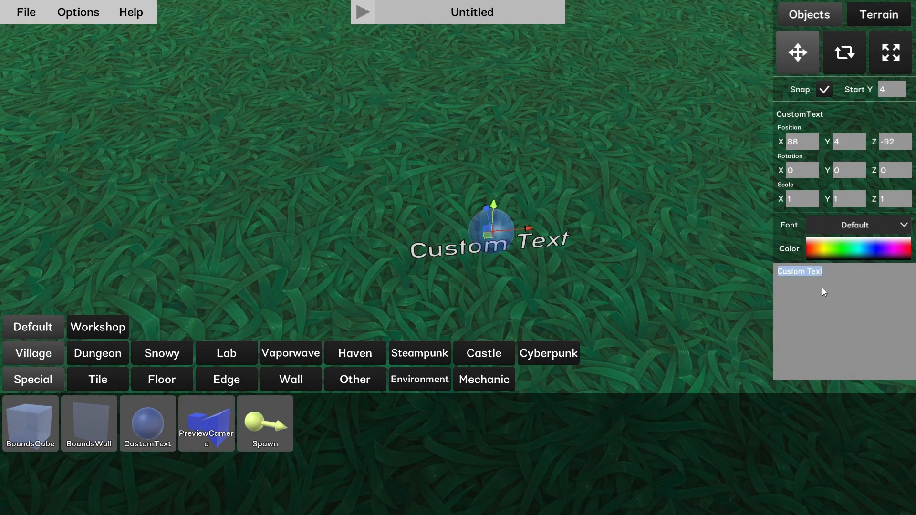
text(message)
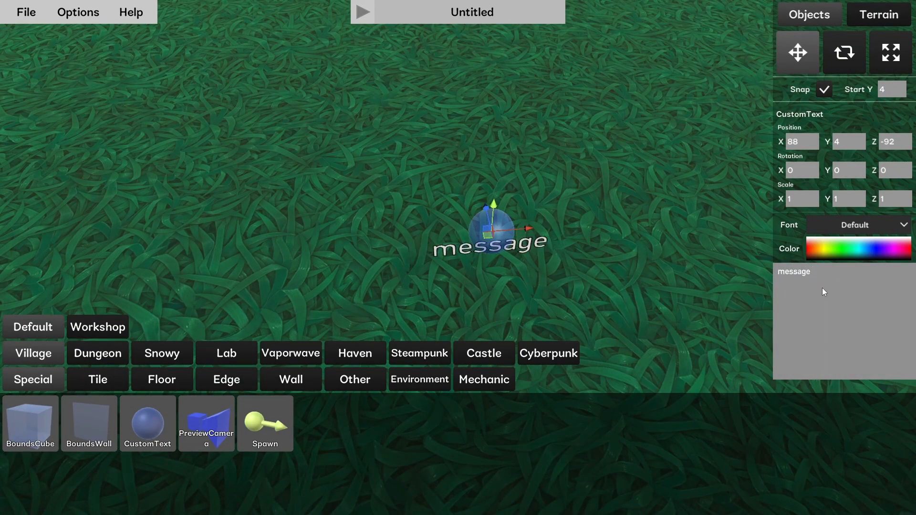
- Color the custom text yellow, try the Fantasy font on it, and set its font to VCR
click(827, 253)
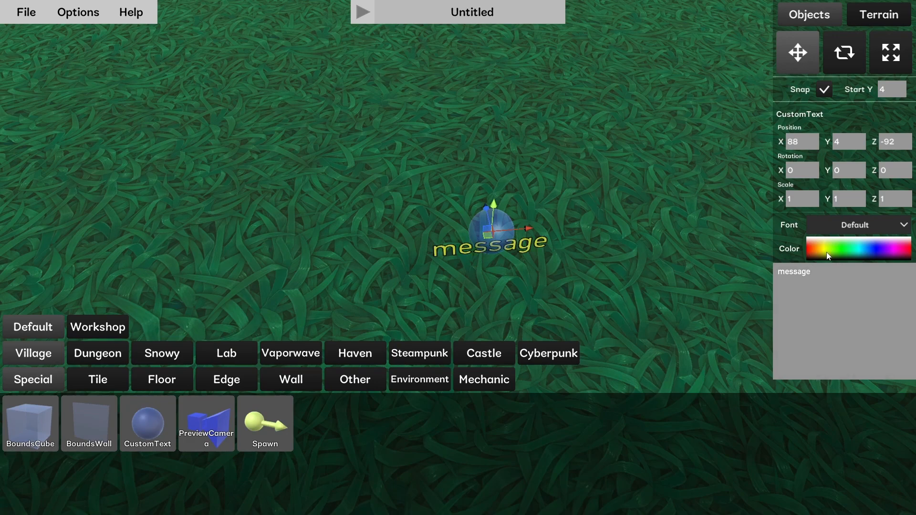
click(843, 225)
click(835, 253)
click(837, 269)
click(840, 225)
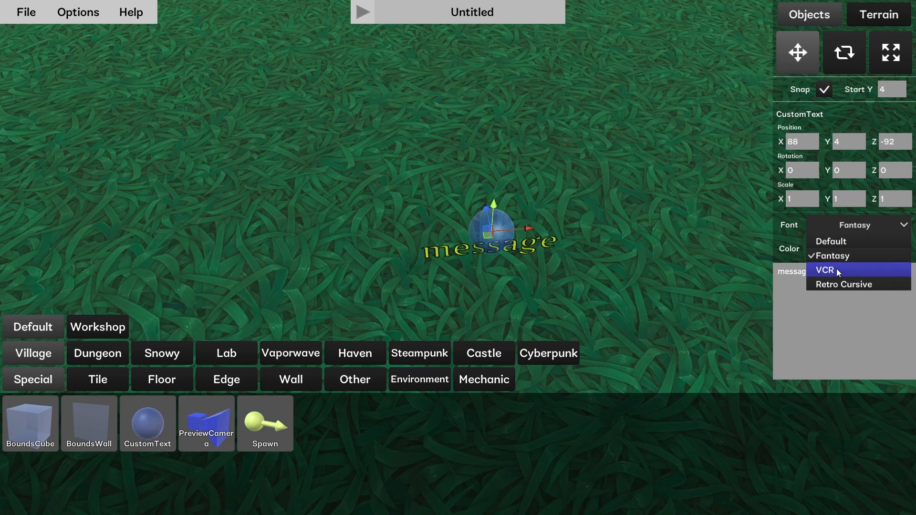
click(837, 269)
right_drag(738, 291, 464, 255)
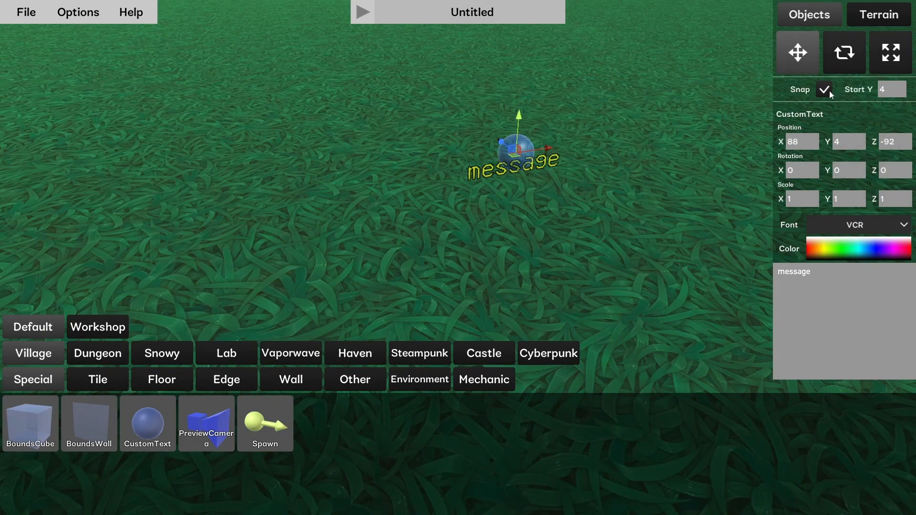
- Move the custom text to Z -93 and try out the Rotate tool on it
click(886, 56)
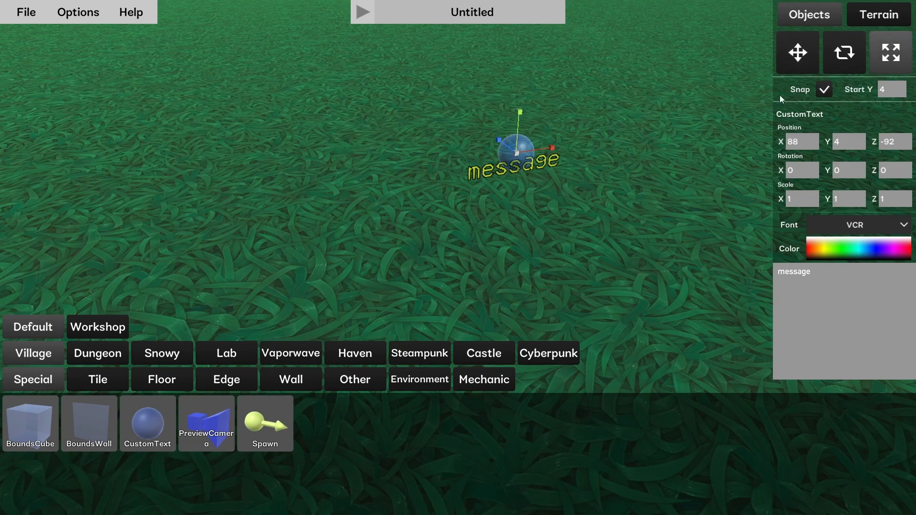
click(844, 53)
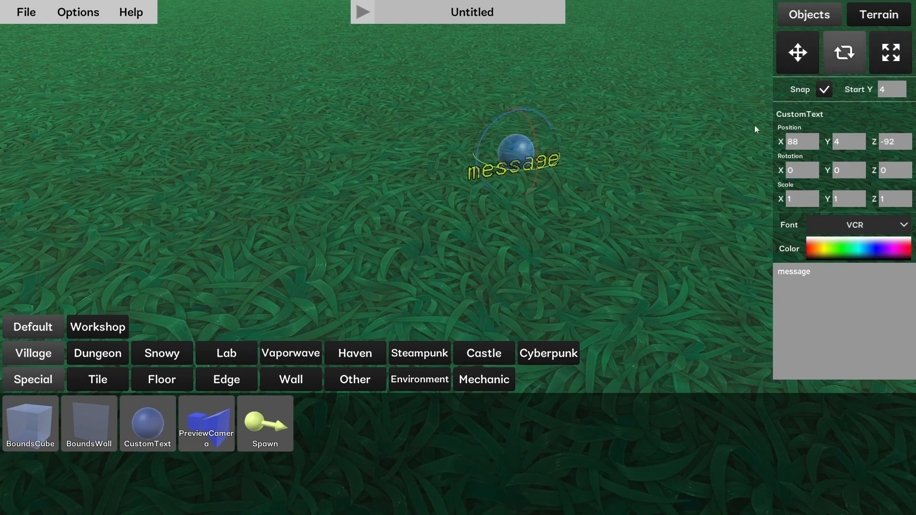
click(805, 66)
drag(516, 160, 538, 178)
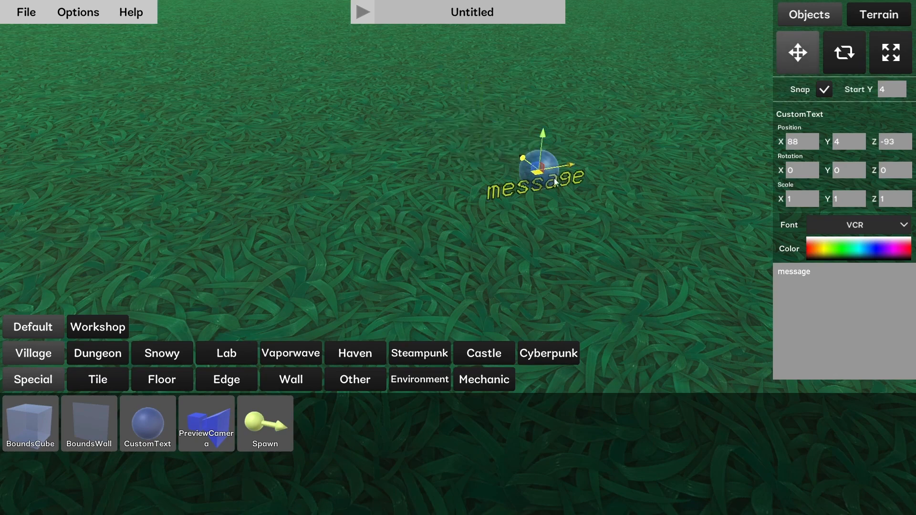
click(845, 51)
drag(534, 189, 557, 221)
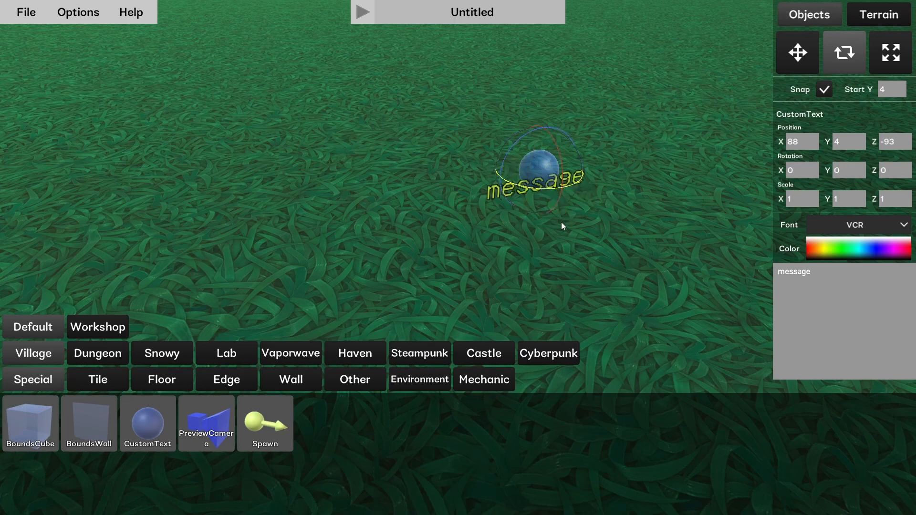
- Delete the custom text object from the map
click(581, 239)
click(546, 168)
key(Delete)
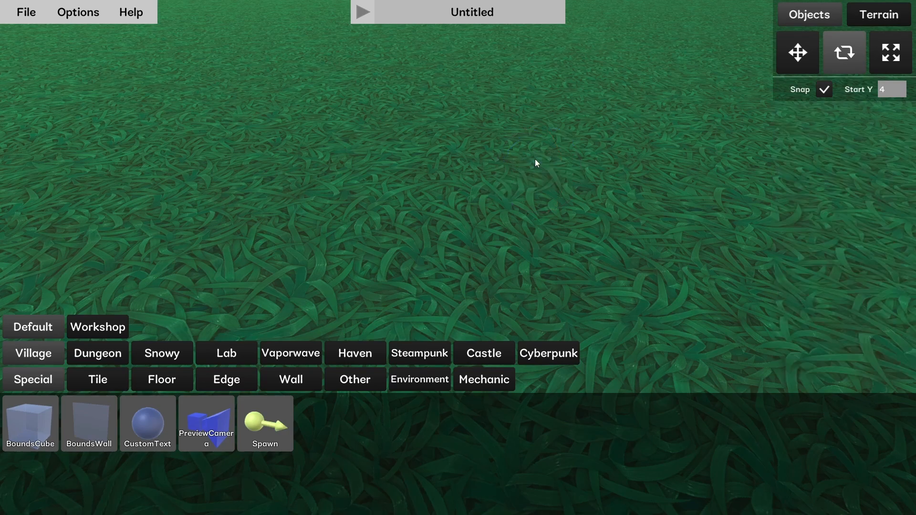
- Place a Village tile with edges on three sides on the open grass at X 91, Y 4, Z -90
click(104, 385)
key(s)
right_drag(195, 252, 196, 205)
right_drag(681, 161, 681, 203)
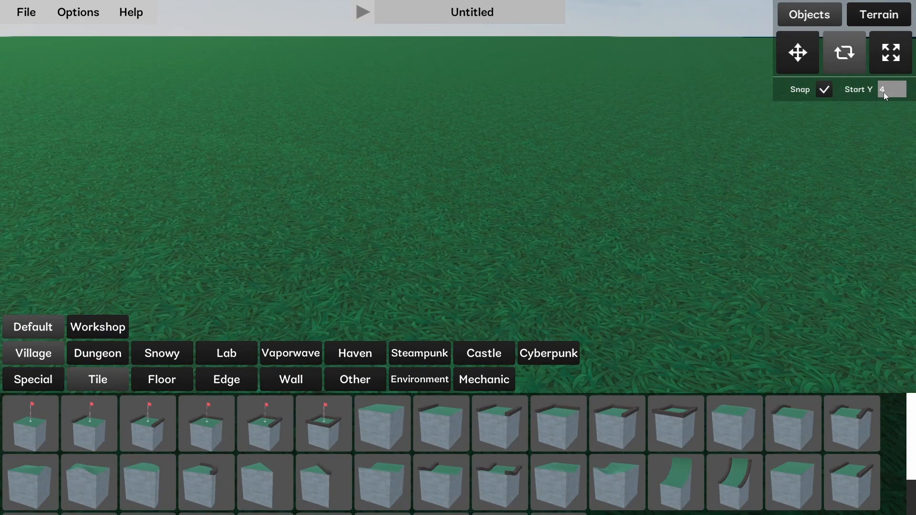
click(620, 424)
click(459, 248)
right_drag(459, 247, 358, 233)
key(d)
- Switch to the Move tool and test its handles on the three-edged tile
click(796, 64)
key(w)
right_drag(642, 191, 637, 228)
key(s)
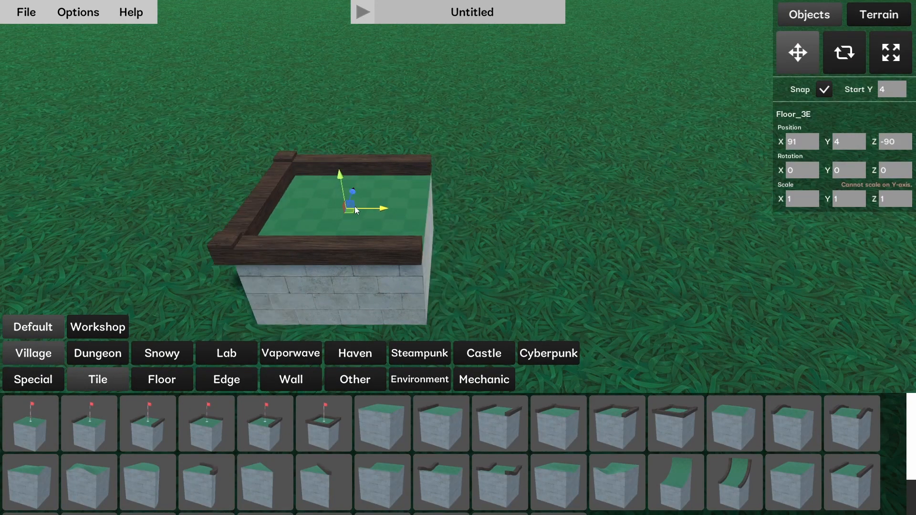
mouse_move(339, 177)
mouse_down()
mouse_move(326, 121)
mouse_move(337, 128)
mouse_move(341, 180)
mouse_up()
key(d)
right_drag(601, 256, 457, 258)
key(a)
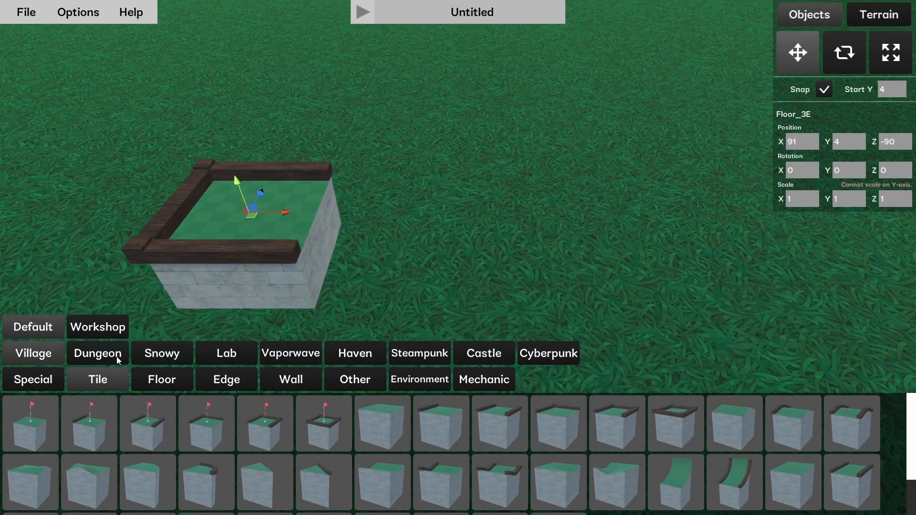
- Place a flat Village floor piece against the tile's open side at X 99, Y 4, Z -90
click(139, 383)
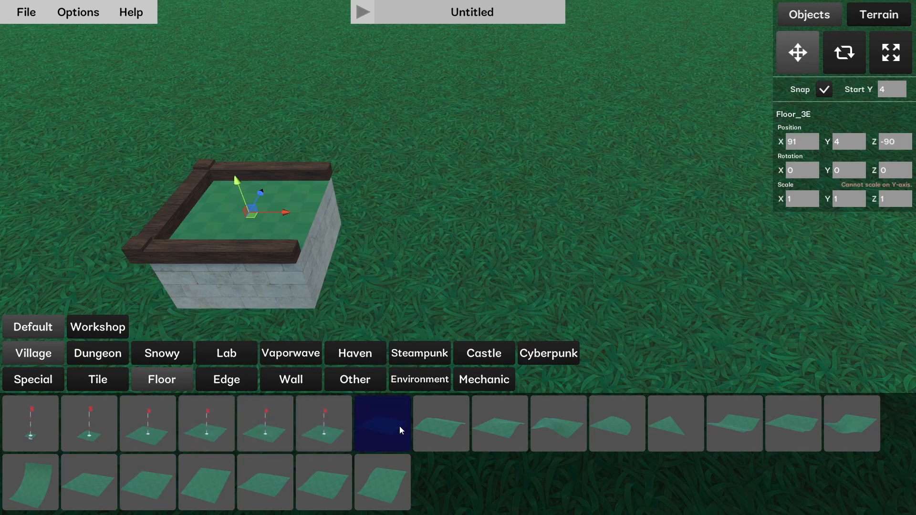
click(370, 431)
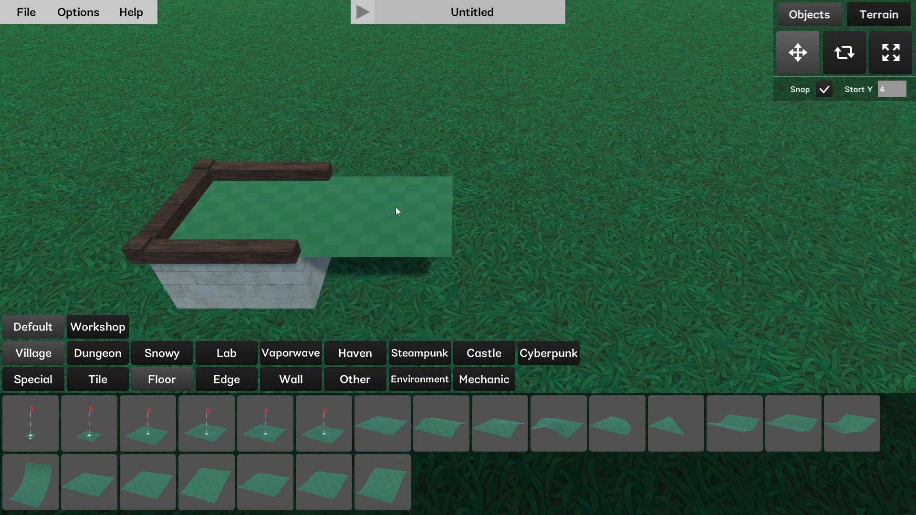
click(390, 214)
right_drag(390, 214, 383, 171)
right_drag(458, 259, 459, 258)
- Place two straight Village edge pieces, one along the floor piece's long side and one across its middle at X 101, Z -89
click(239, 380)
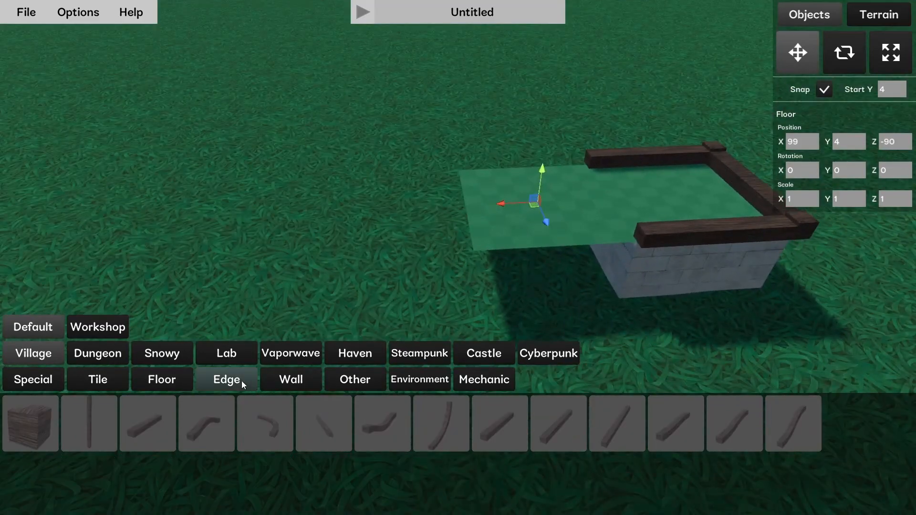
click(127, 421)
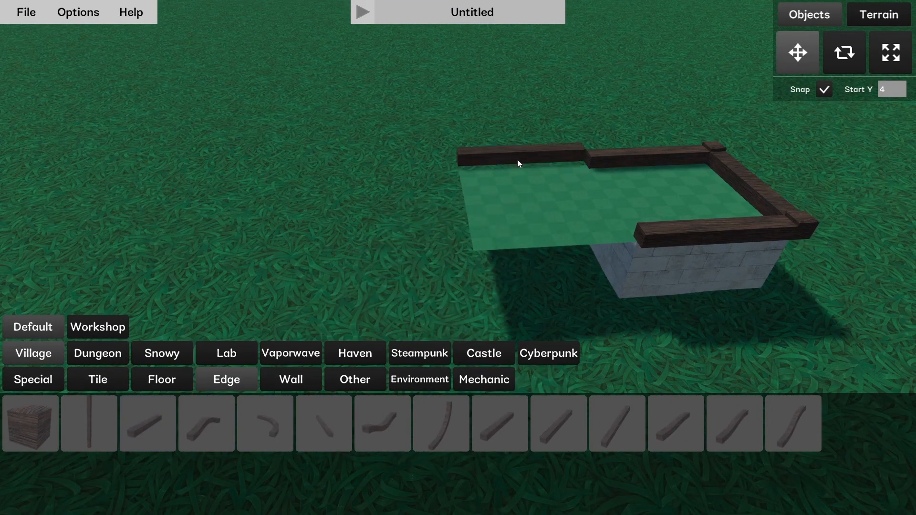
click(521, 170)
click(508, 210)
- Try to rotate the loose edge piece lying across the floor about its vertical axis
click(859, 54)
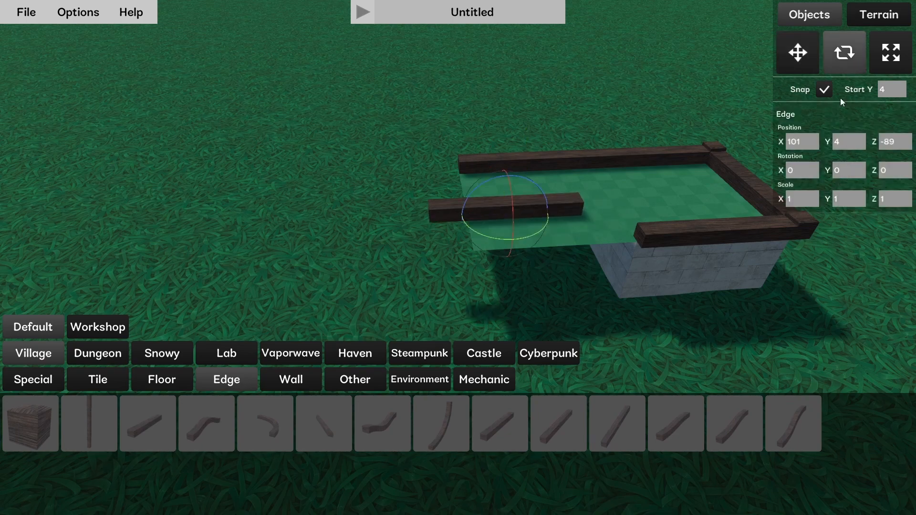
drag(497, 241, 536, 251)
click(535, 251)
click(504, 219)
click(857, 172)
key(w)
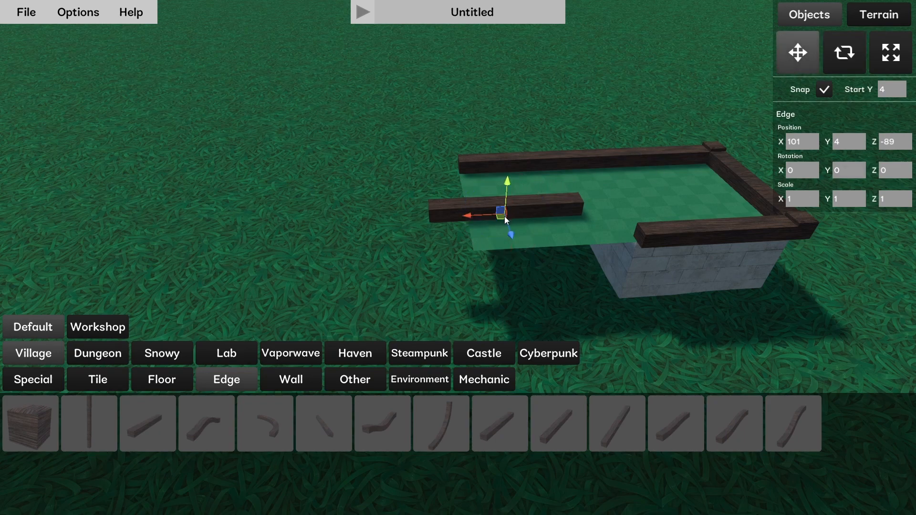
- Move the loose edge piece to X 99, Z -86, in line with the tile's edge along the floor's bare side
drag(502, 218, 553, 249)
right_drag(600, 265, 305, 310)
mouse_move(449, 260)
right_down()
mouse_move(466, 260)
mouse_move(456, 260)
right_up()
key(d)
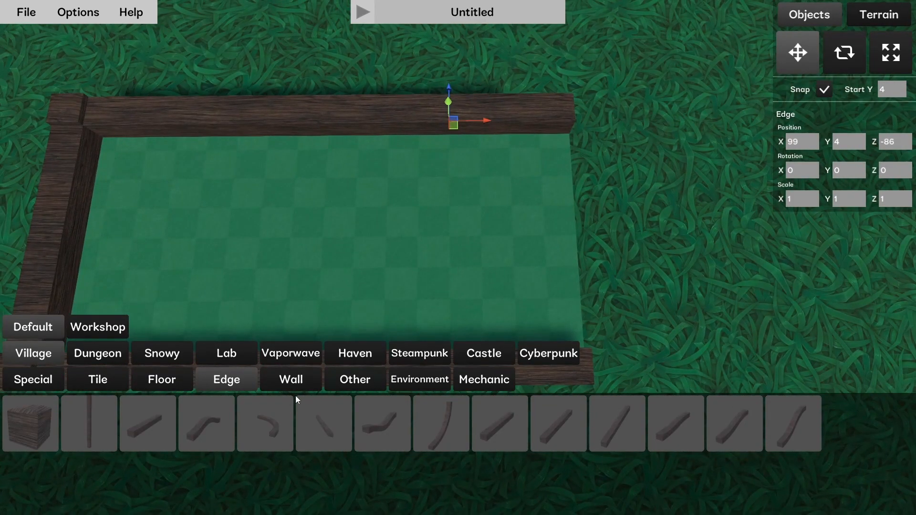
- Place a straight Village wall under the edge on one long side of the raised floor piece
click(274, 385)
key(d)
right_drag(305, 277, 268, 239)
right_drag(458, 258, 515, 236)
key(a)
key(s)
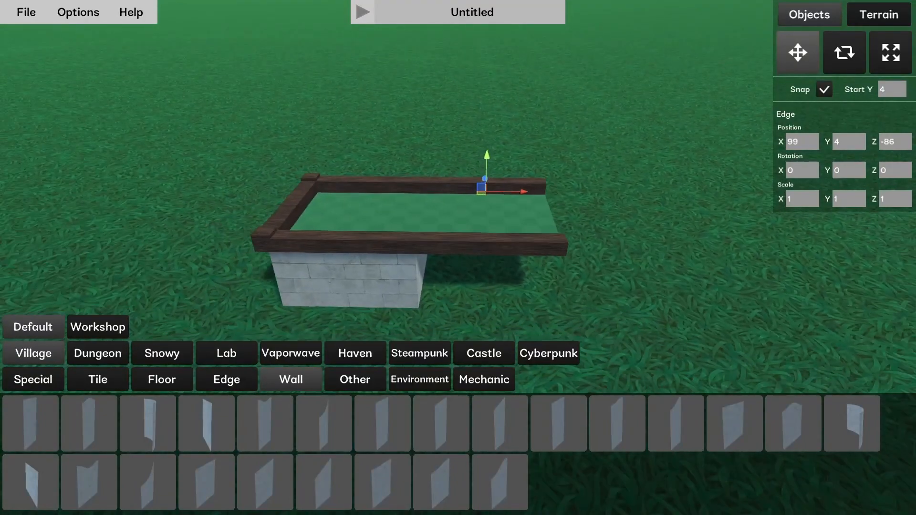
click(40, 421)
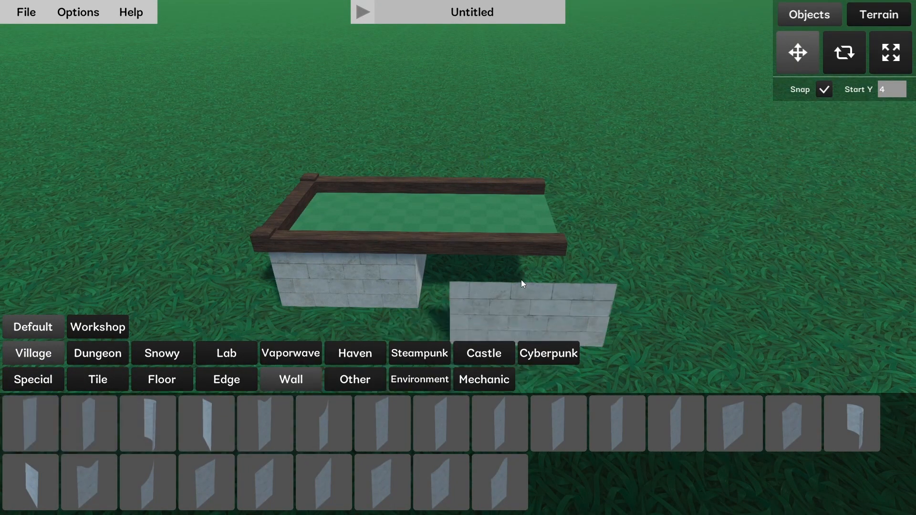
click(494, 250)
key(d)
right_drag(494, 251, 224, 267)
- Place a second straight Village wall under the floor piece's opposite long side at X 99, Y 4, Z -86
click(40, 422)
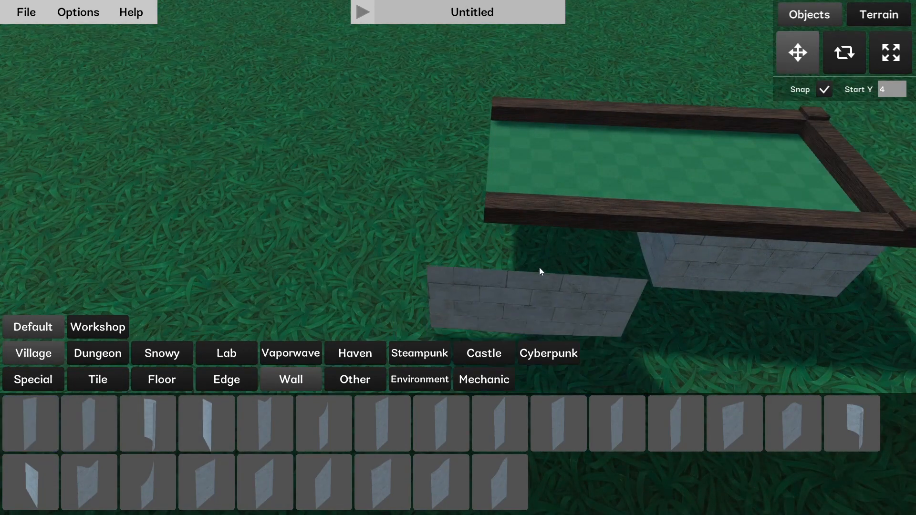
click(574, 219)
right_drag(616, 279, 693, 278)
key(a)
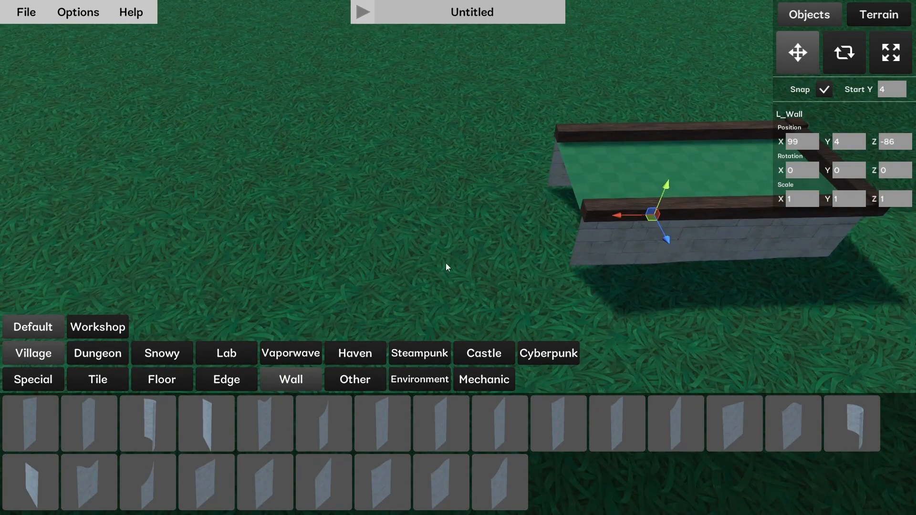
- Look through the Village Other pieces, and place a red tower from the Environment set at X 112, Y 4, Z -123
click(351, 381)
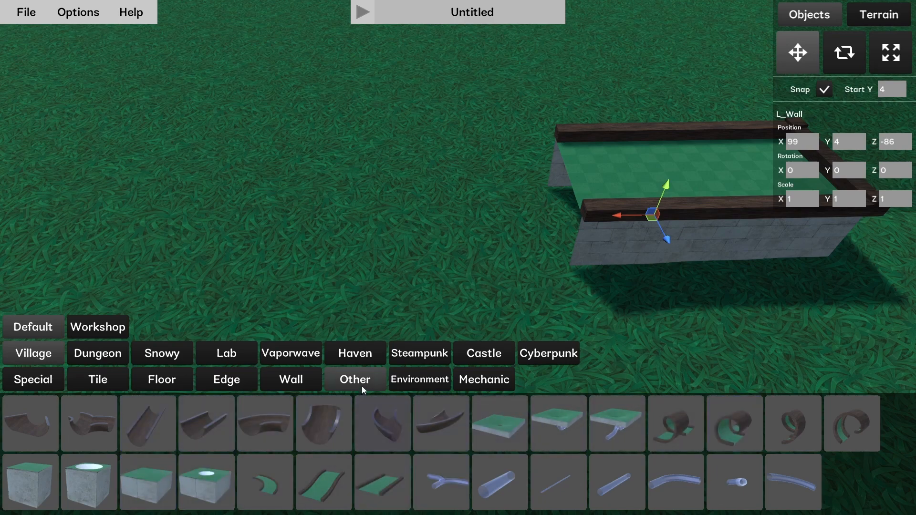
click(412, 384)
right_drag(412, 383, 482, 334)
key(s)
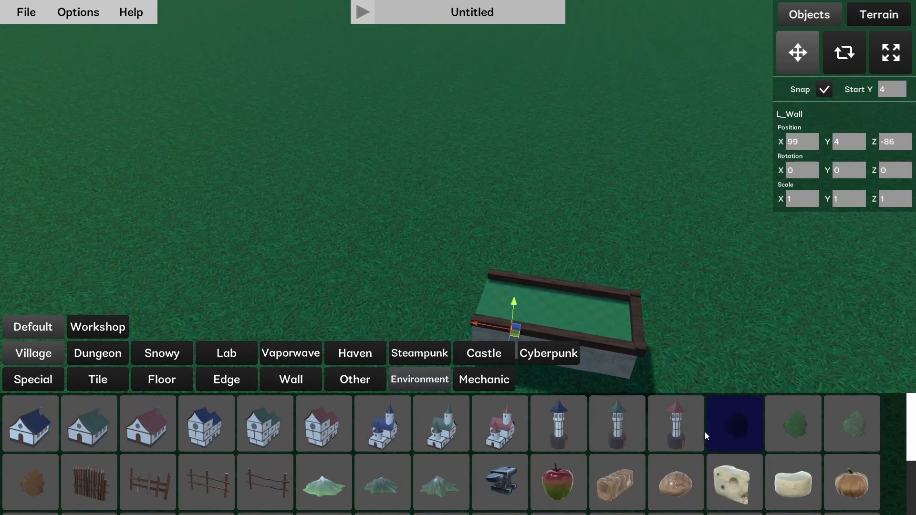
click(674, 427)
click(478, 169)
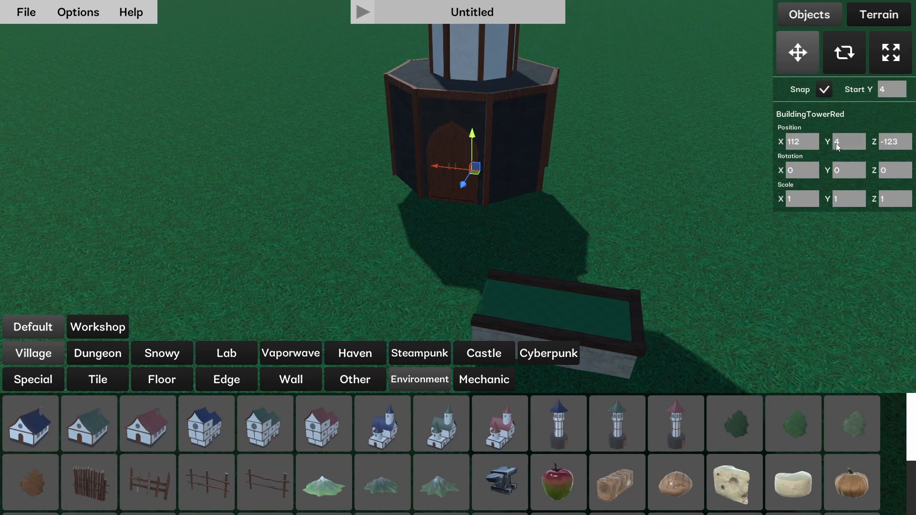
- Lower the red tower to the ground by setting its Y position to 0
key(a)
key(w)
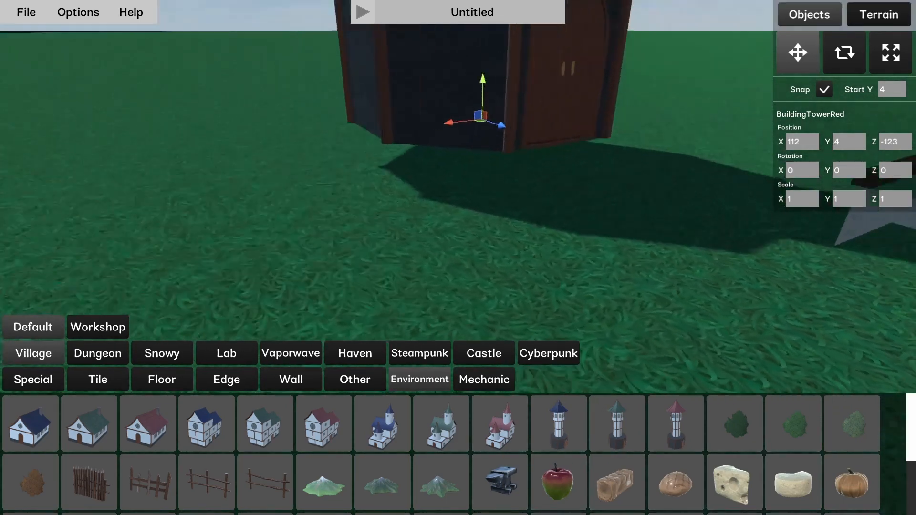
key(s)
key(a)
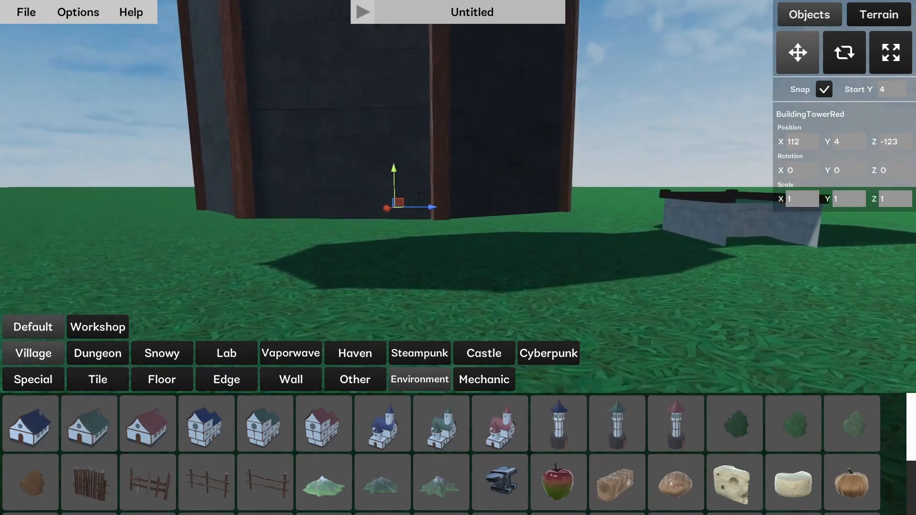
key(w)
key(s)
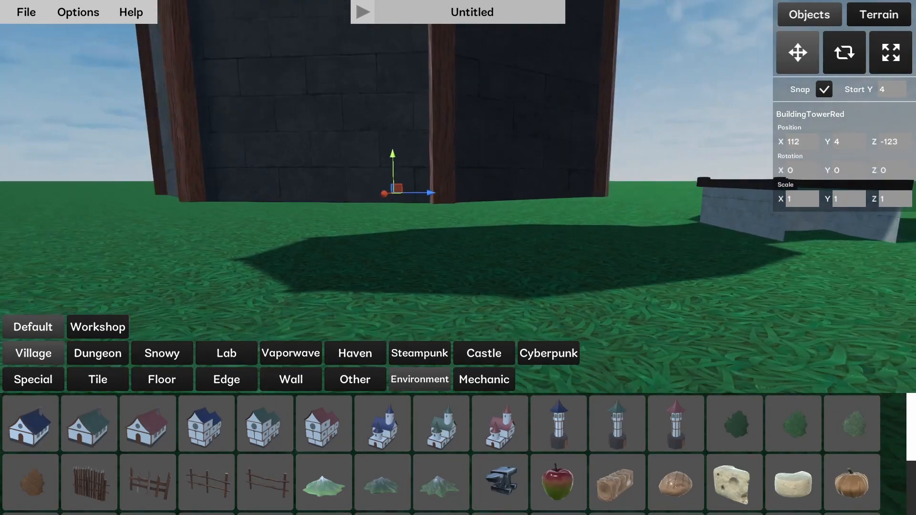
key(s)
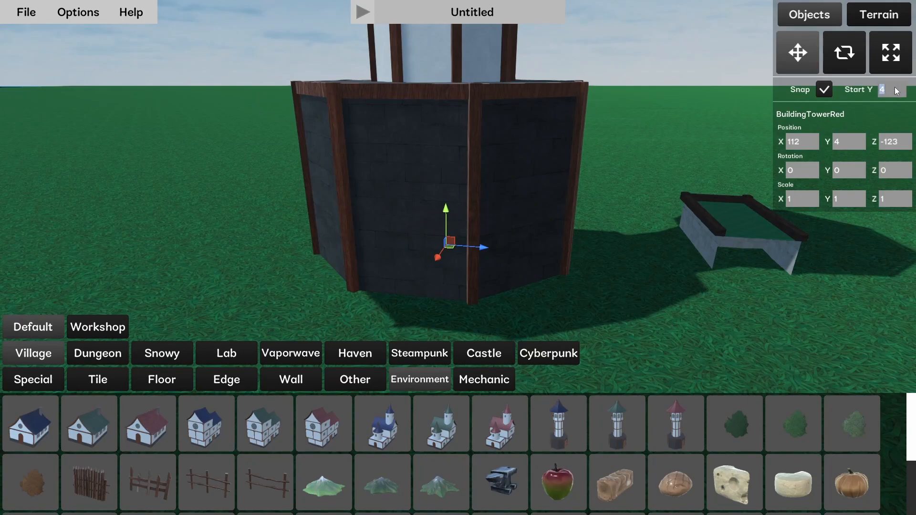
click(849, 144)
text(0)
- Set the Start Y height for newly placed objects to 0
key(a)
right_drag(682, 160, 874, 203)
key(a)
right_drag(502, 264, 725, 275)
key(a)
key(a)
key(w)
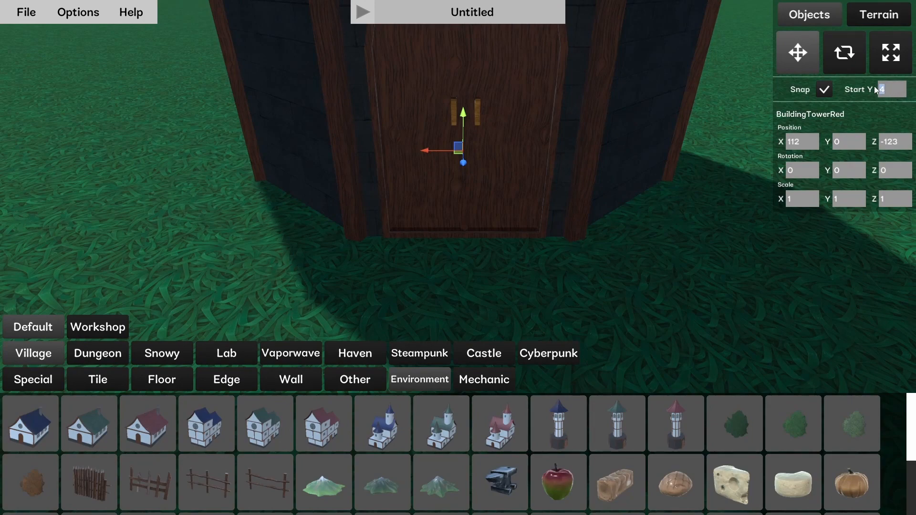
text(0s)
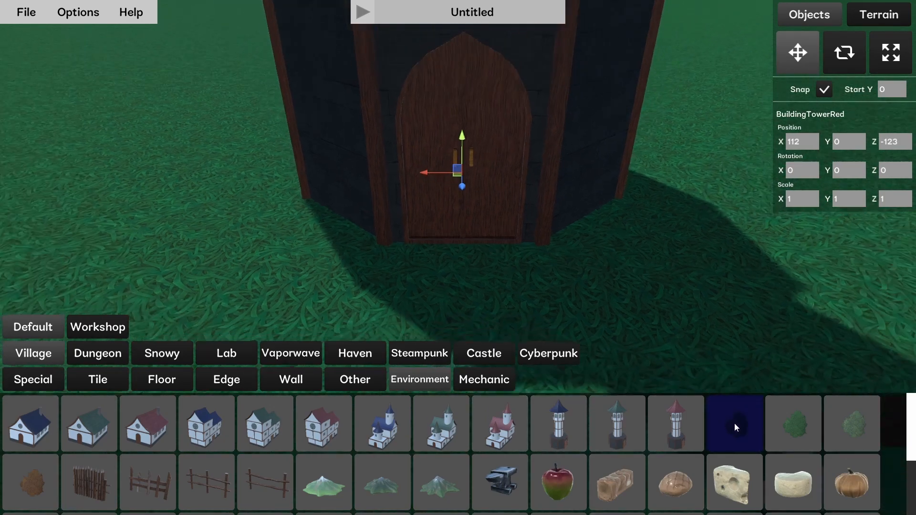
- Place an anvil from the Village Environment set on the grass near the tower at X 126, Y 0, Z -107
drag(511, 483, 260, 275)
key(w)
right_drag(259, 275, 188, 248)
key(d)
key(e)
key(s)
key(s)
key(d)
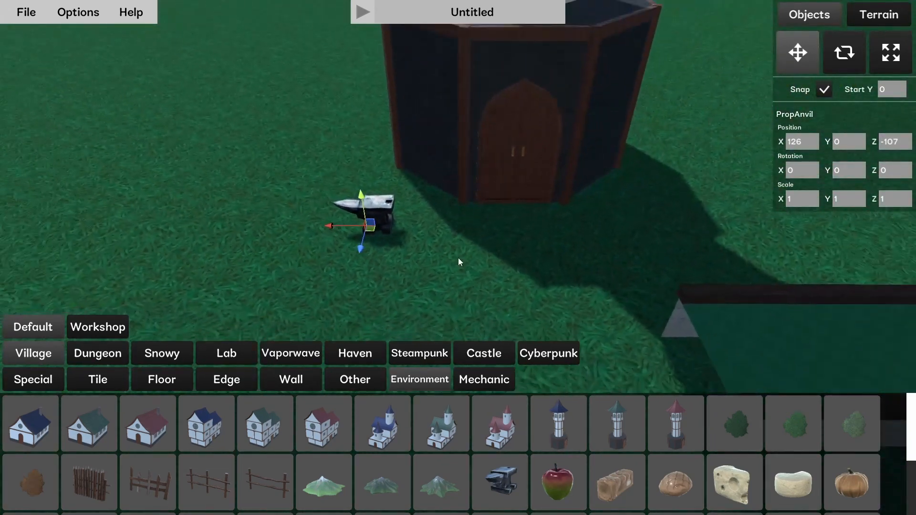
- Delete the anvil and the red tower from the map
key(Delete)
click(497, 184)
key(Delete)
- Delete the separate floor piece and the edge piece on one of its sides
key(s)
right_drag(497, 185, 596, 201)
click(472, 224)
key(Delete)
click(508, 216)
key(Delete)
- Delete the two straight walls, the remaining loose edge piece and the three-edged tile, clearing the area
click(516, 230)
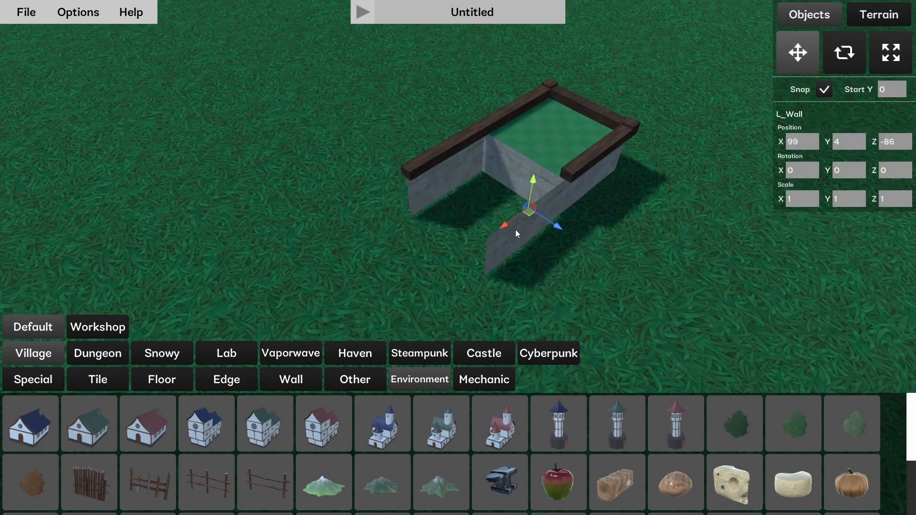
key(Delete)
click(443, 185)
key(Delete)
click(437, 160)
key(Delete)
click(492, 159)
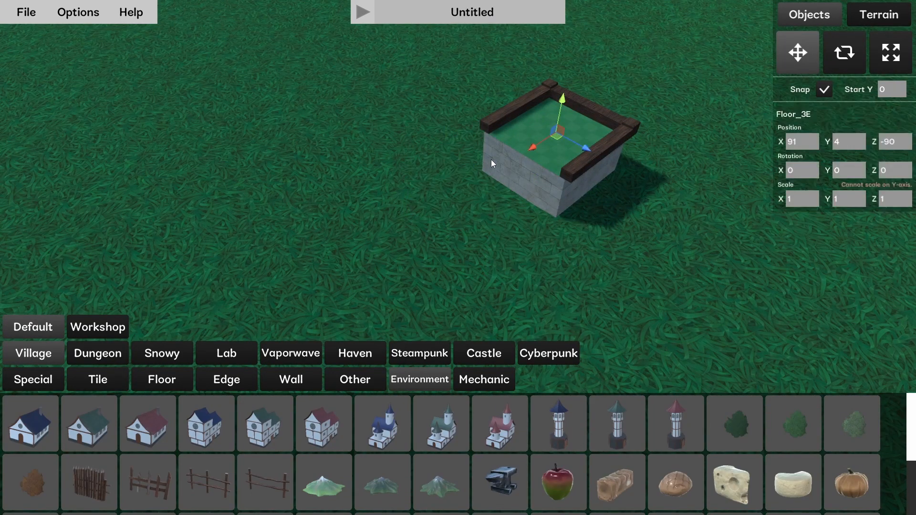
key(Delete)
key(s)
right_drag(480, 223, 460, 262)
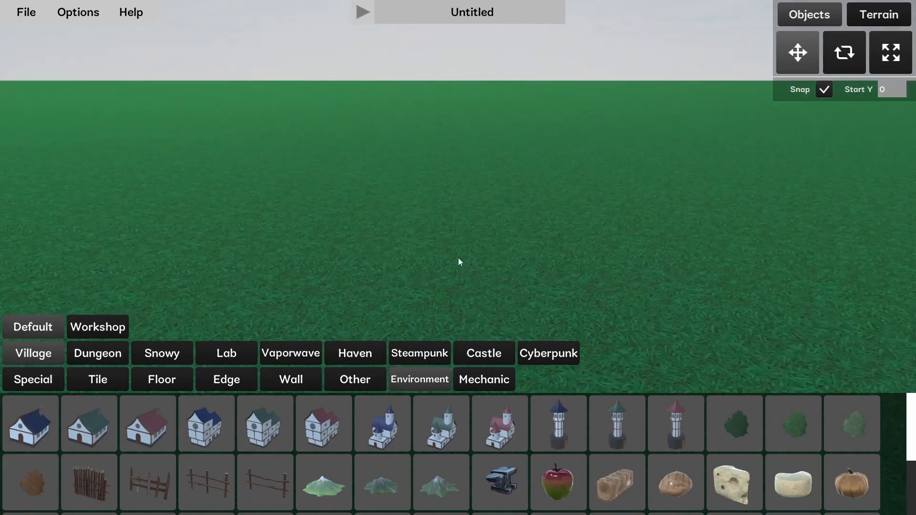
- Place a Village tile with edges on three sides at X 124, Z -72, and set its Y position and the Start Y to 4
click(96, 384)
right_drag(231, 317, 231, 365)
key(w)
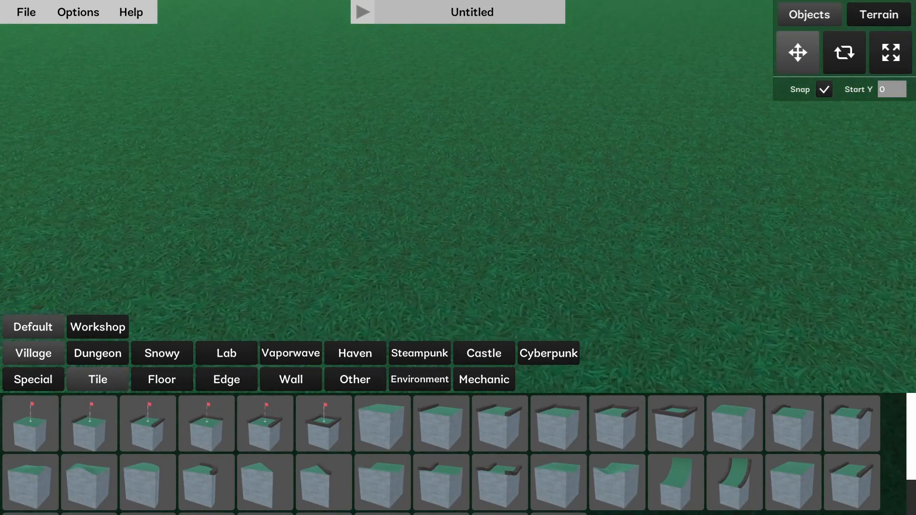
key(w)
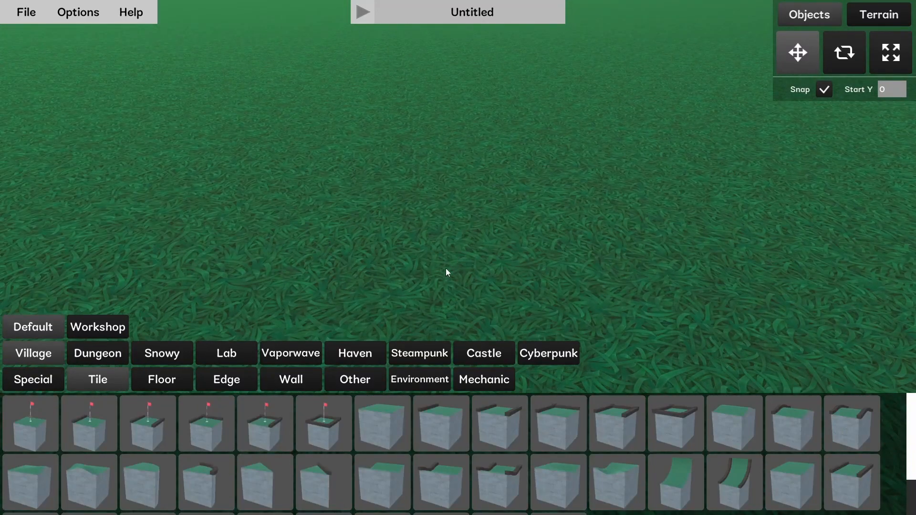
drag(597, 416, 416, 244)
click(415, 240)
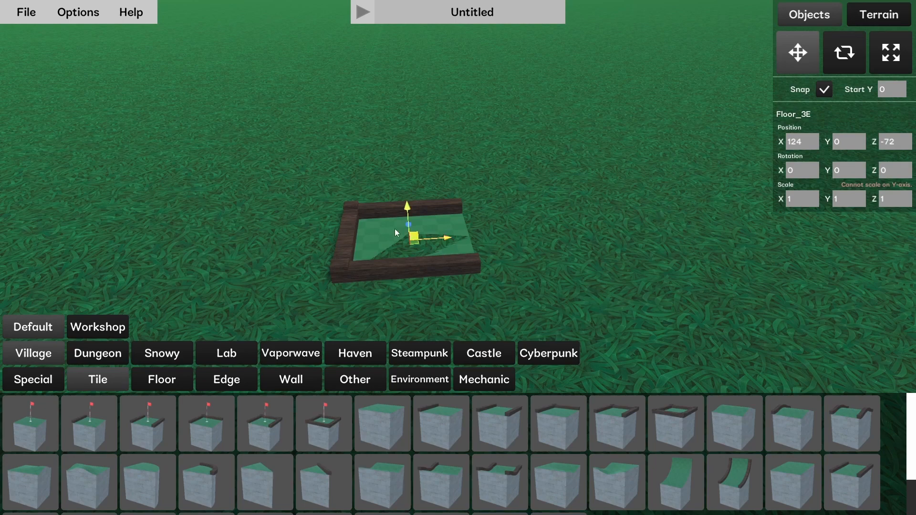
click(886, 92)
text(4)
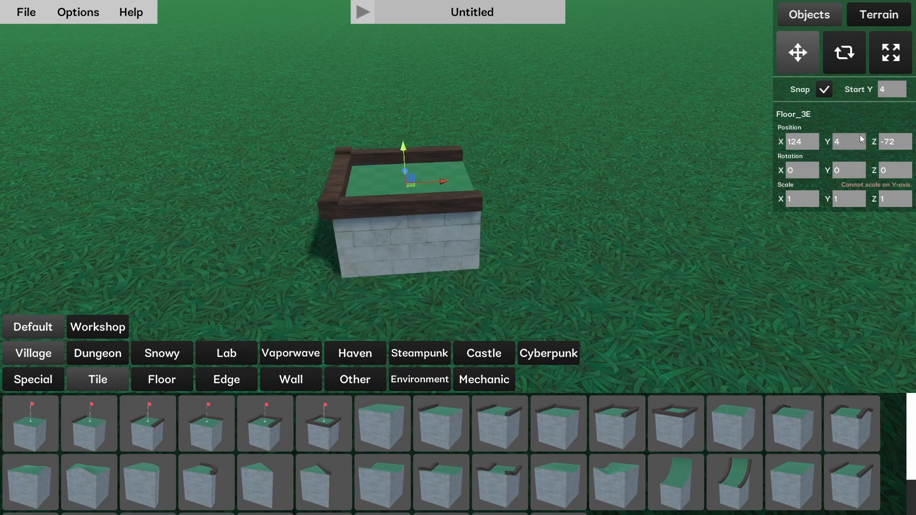
- Try the three-edged tile at a Y position of 8 and return it to 4
right_drag(836, 147, 850, 192)
key(w)
key(a)
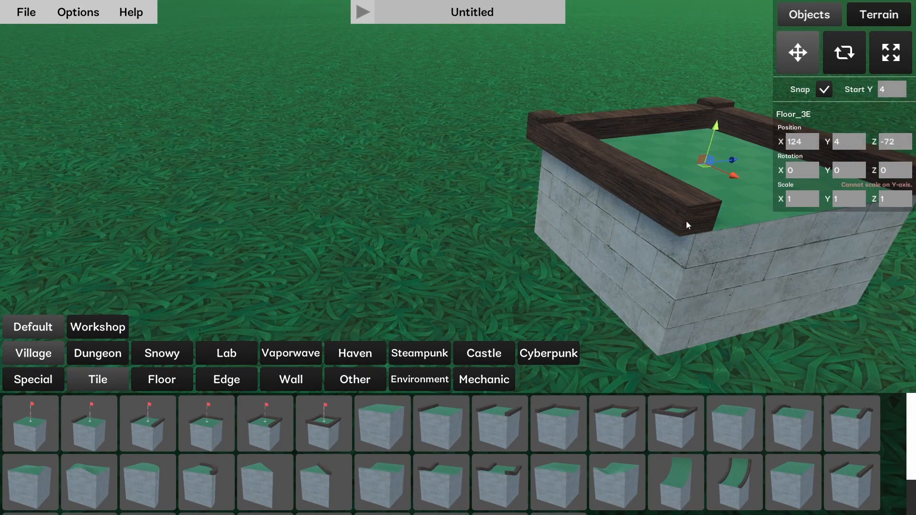
key(d)
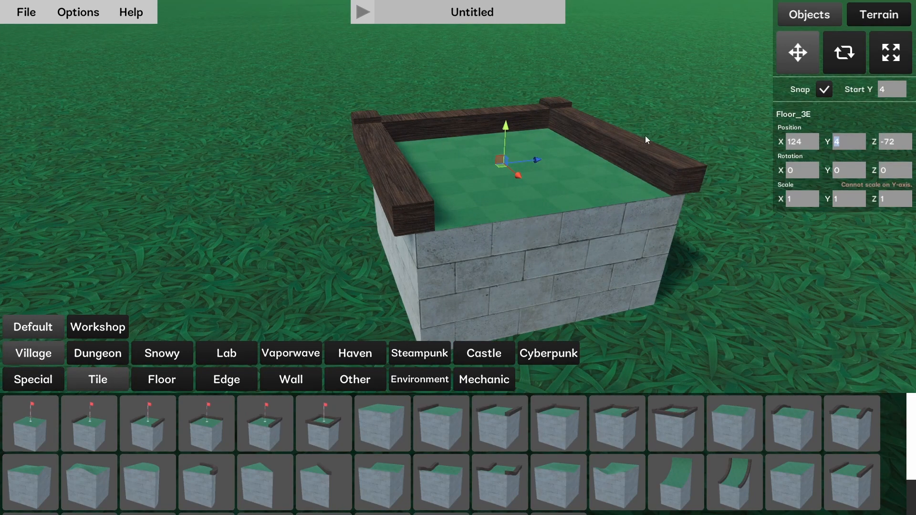
text(8)
key(Return)
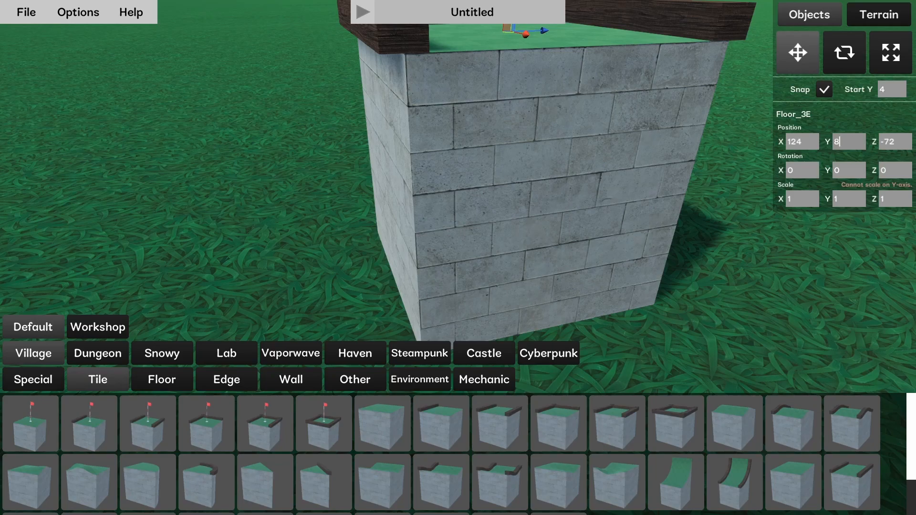
key(s)
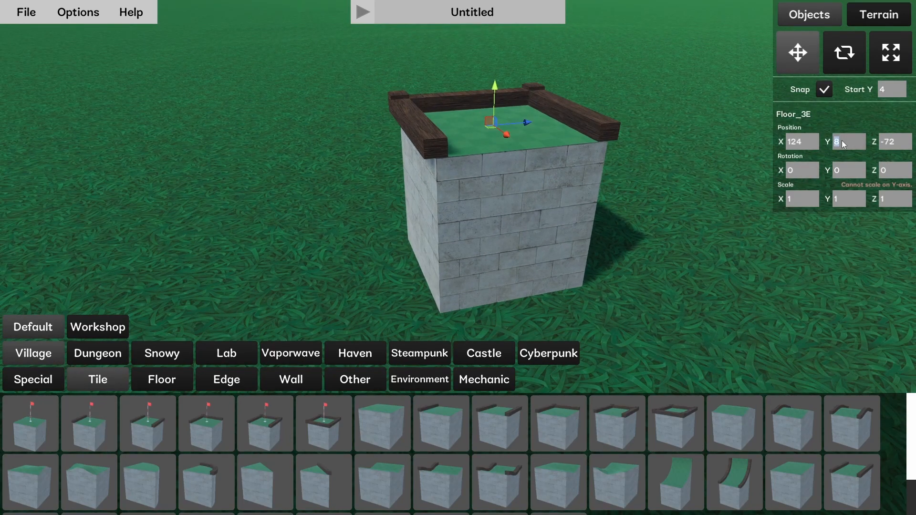
text(4)
key(Return)
- Place a tile with two opposite edges against the first tile's open side at X 132, Y 4, Z -72
right_drag(672, 146, 811, 165)
key(a)
click(462, 254)
key(s)
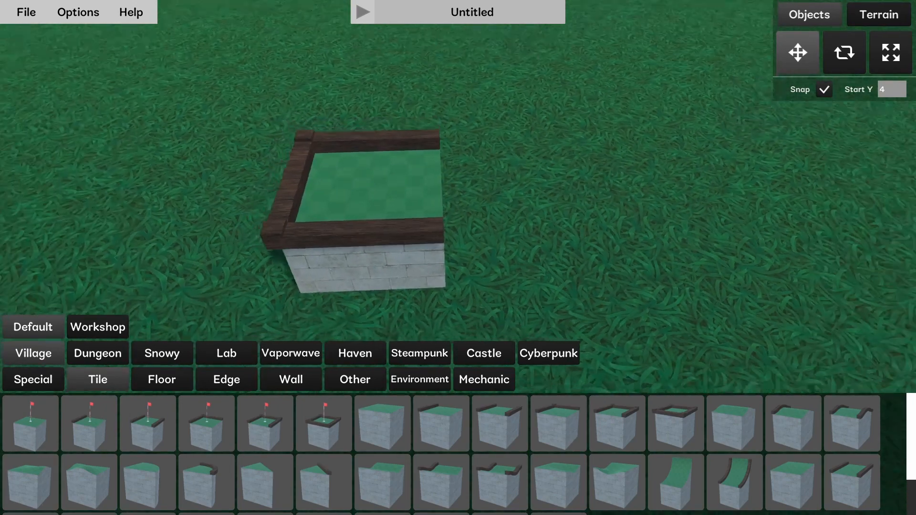
key(d)
right_drag(462, 253, 425, 250)
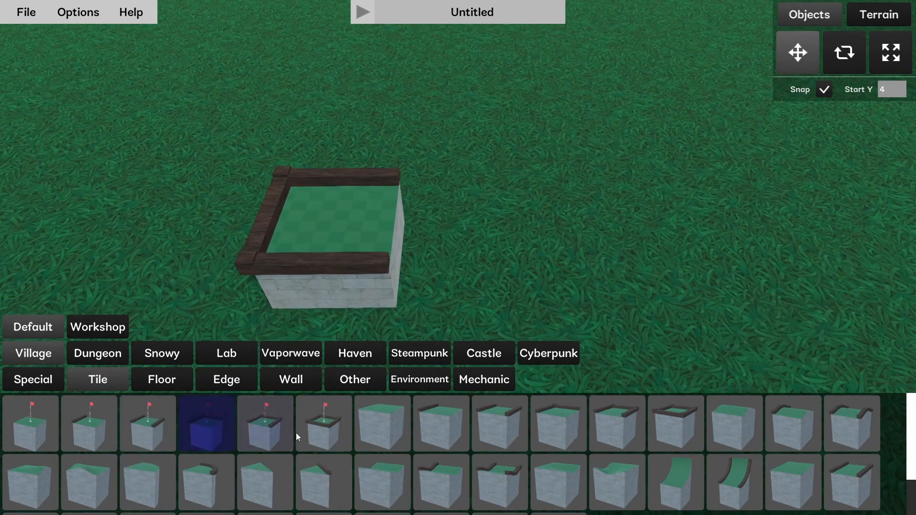
click(503, 429)
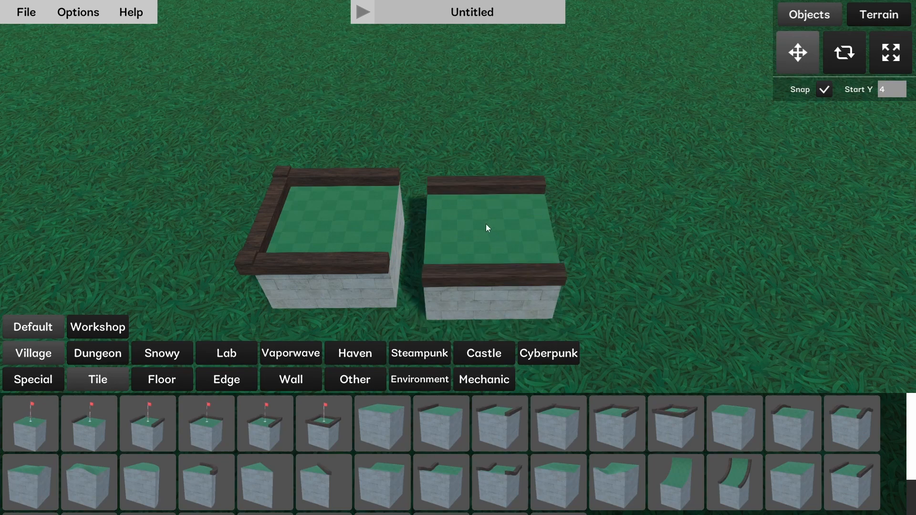
click(462, 217)
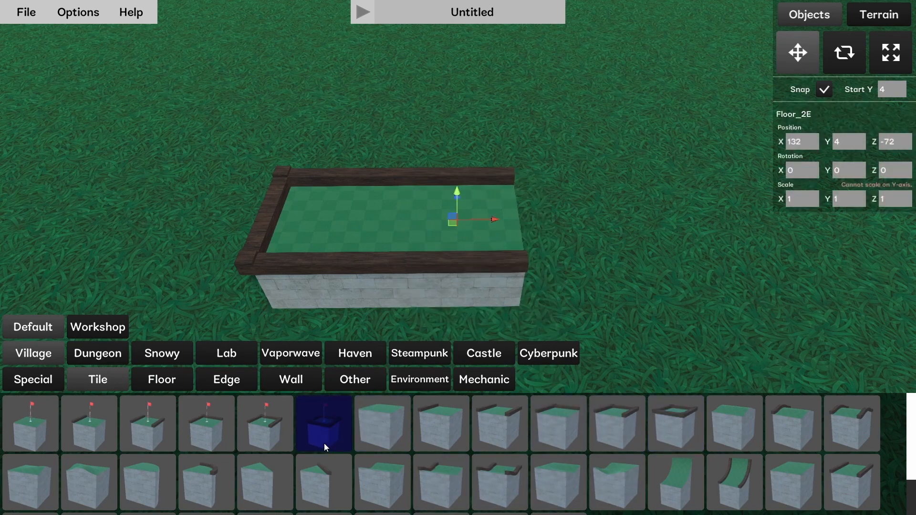
- Place a three-edged flag tile at the end of the course at X 140, Y 4, Z -72
click(274, 428)
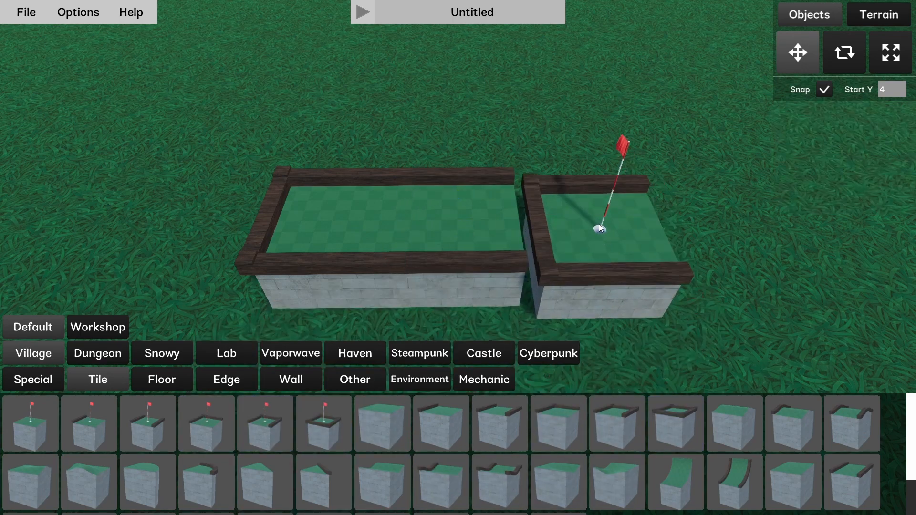
click(587, 218)
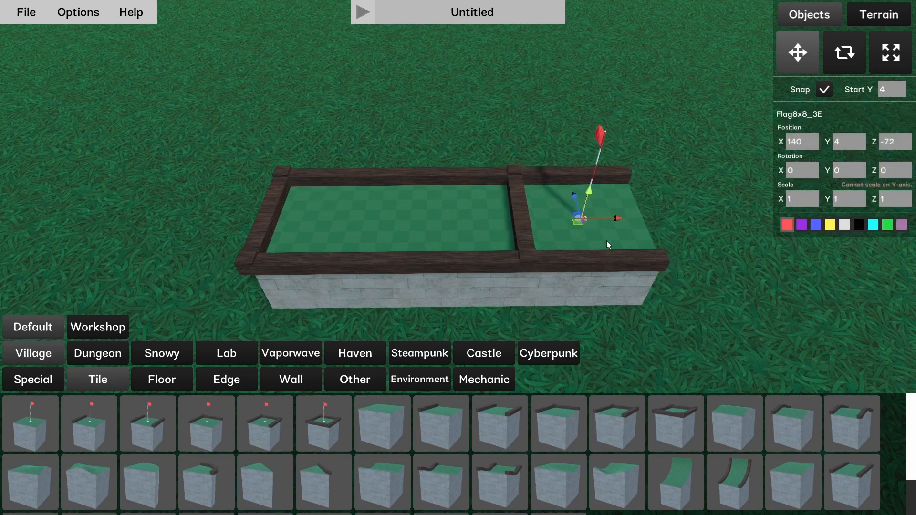
scroll(634, 295, up, 5)
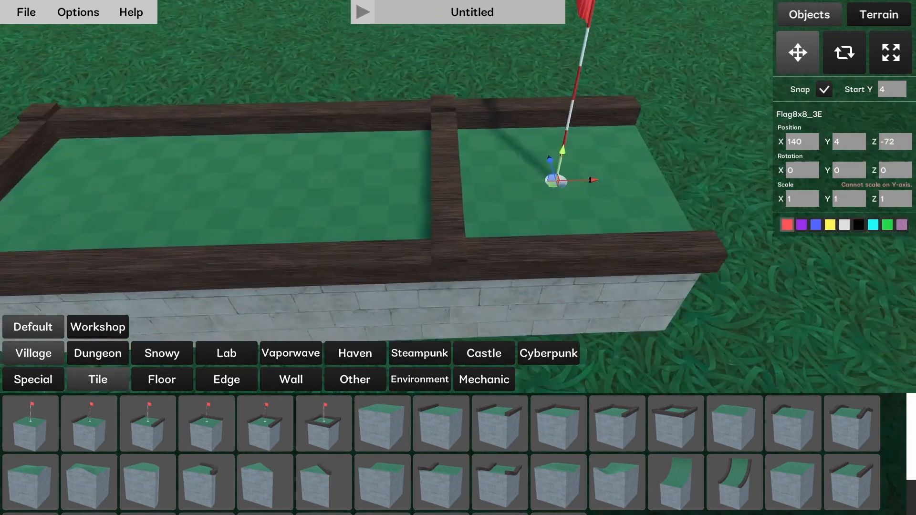
scroll(458, 259, down, 4)
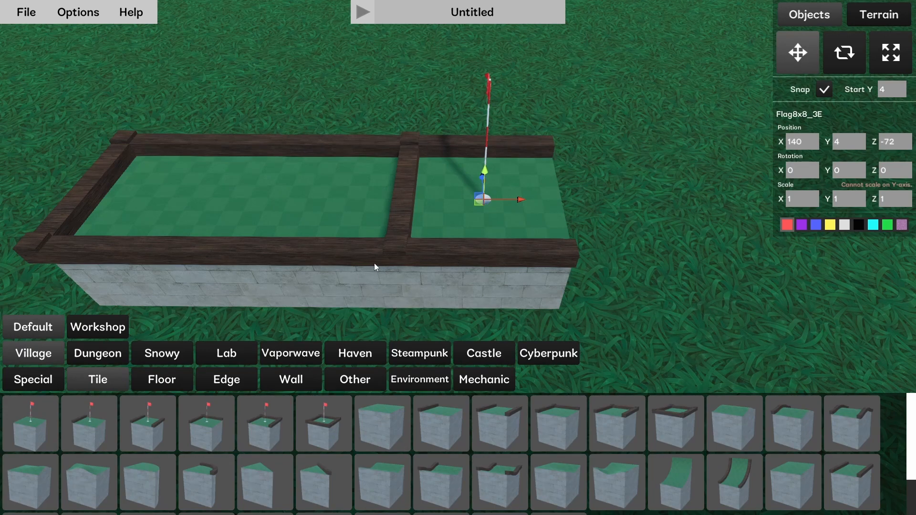
scroll(374, 263, up, 5)
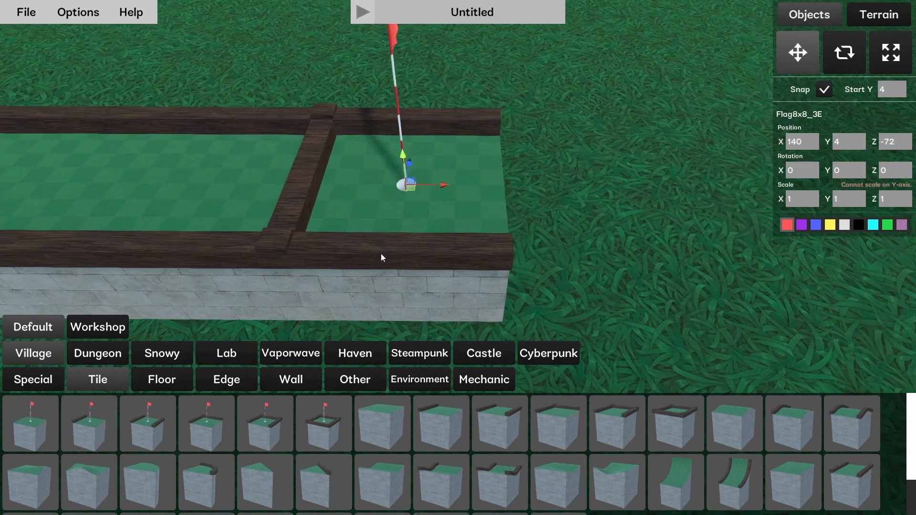
- Rotate the flag tile to 180 degrees on the Y axis so its open side faces the course
key(a)
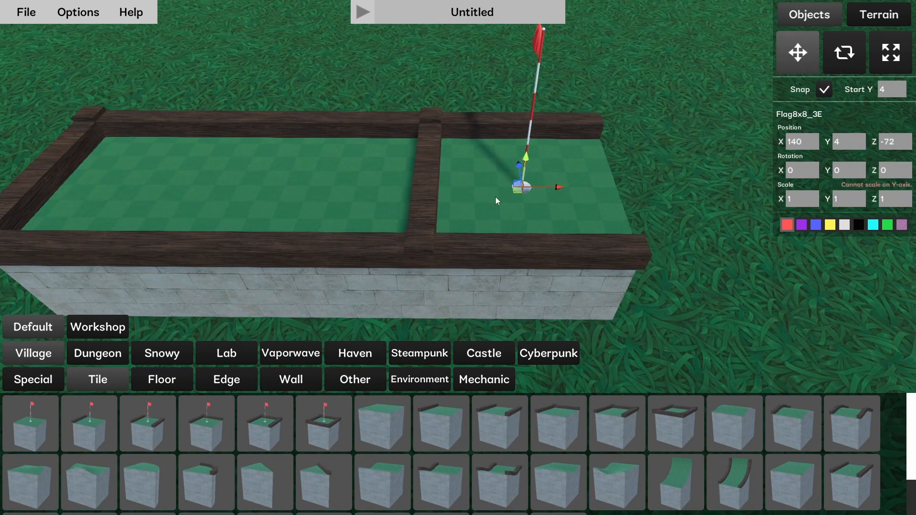
key(a)
key(d)
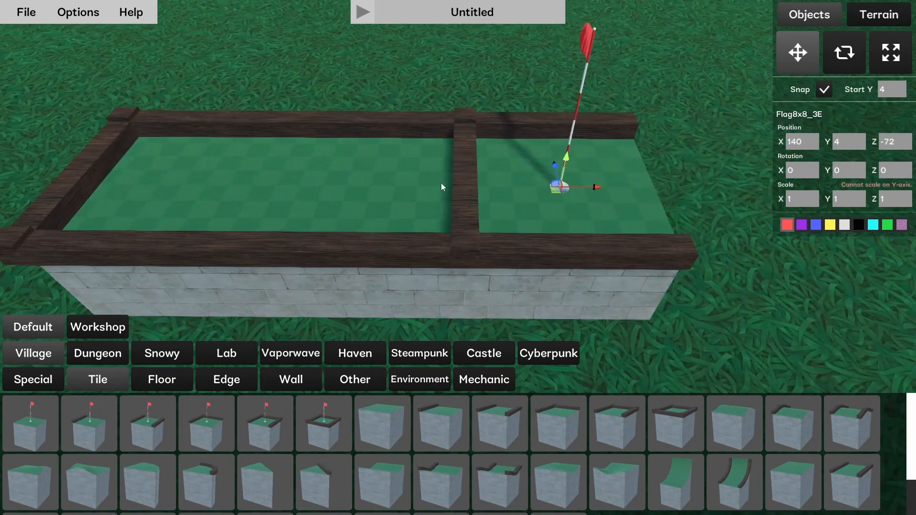
key(a)
key(d)
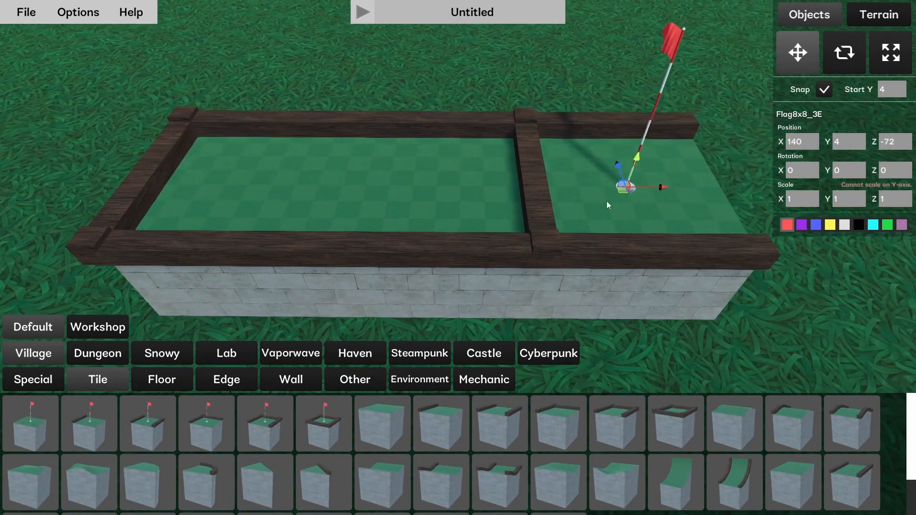
key(d)
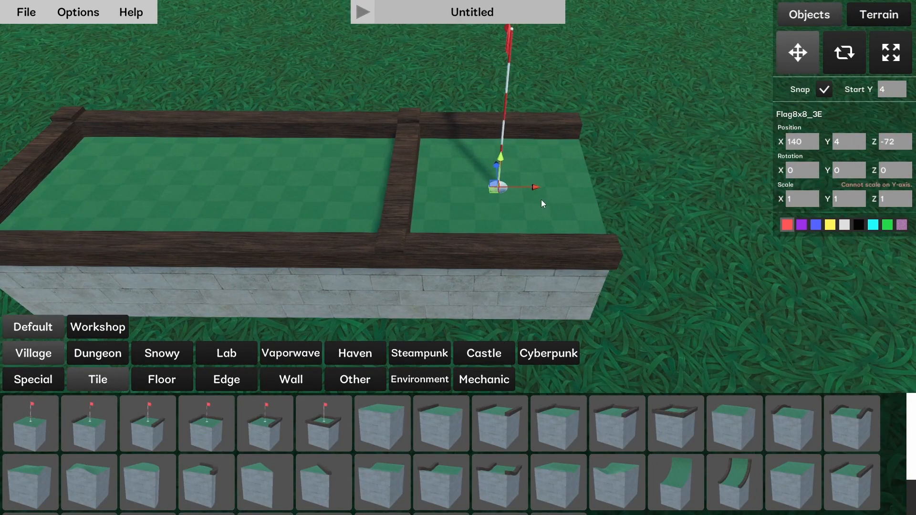
click(843, 55)
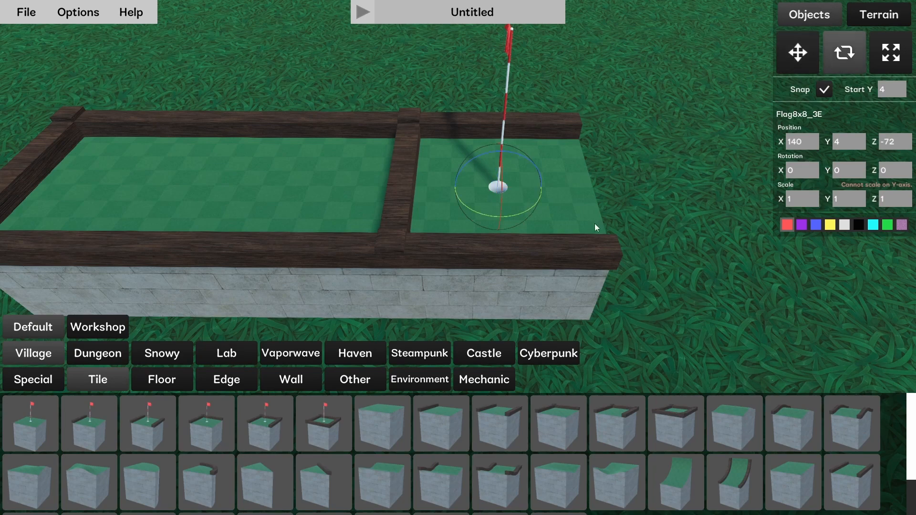
drag(527, 213, 434, 221)
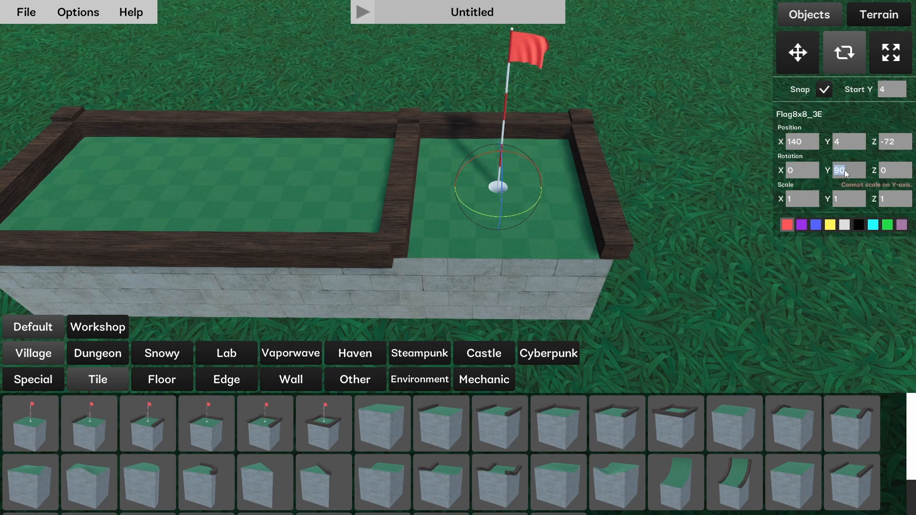
text(180)
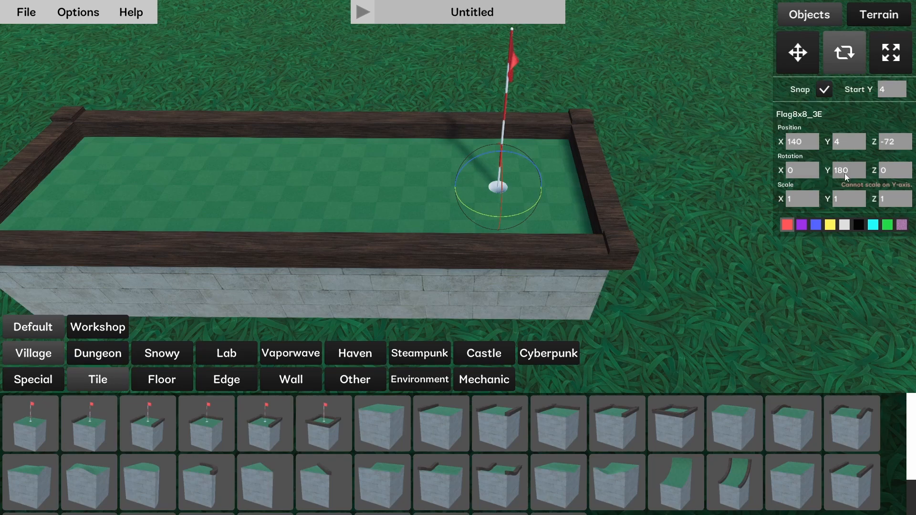
click(685, 204)
right_drag(682, 199, 587, 186)
key(s)
key(w)
key(a)
key(d)
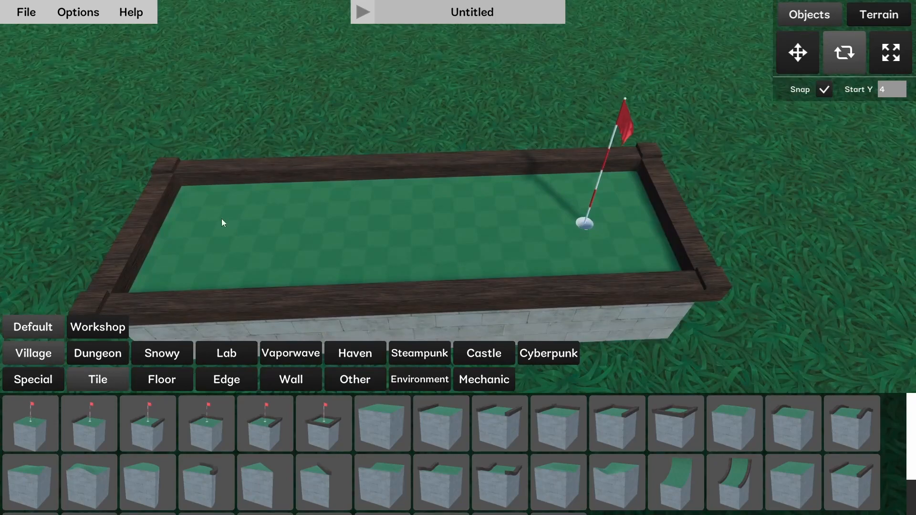
- Try the other preset colours on the flag tile's flag, from purple through to mauve
click(585, 224)
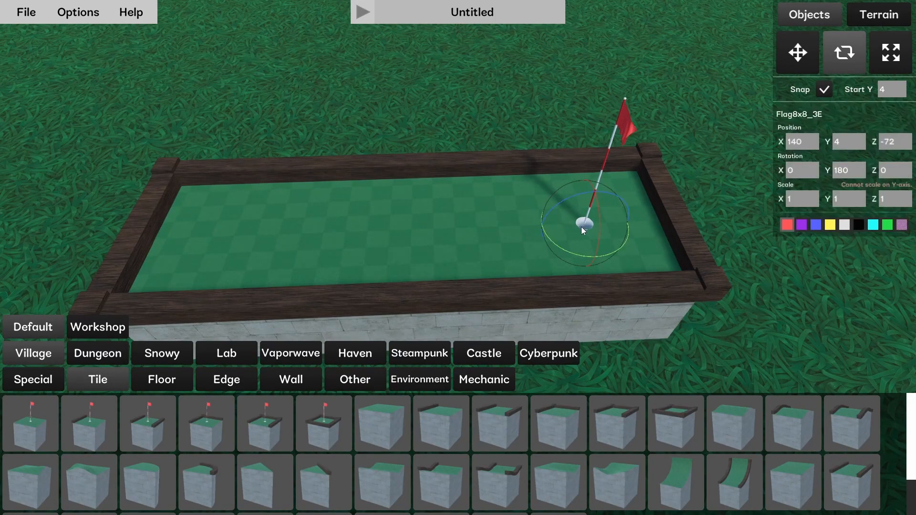
click(792, 56)
click(802, 225)
click(816, 224)
click(831, 225)
click(844, 225)
click(873, 225)
click(900, 225)
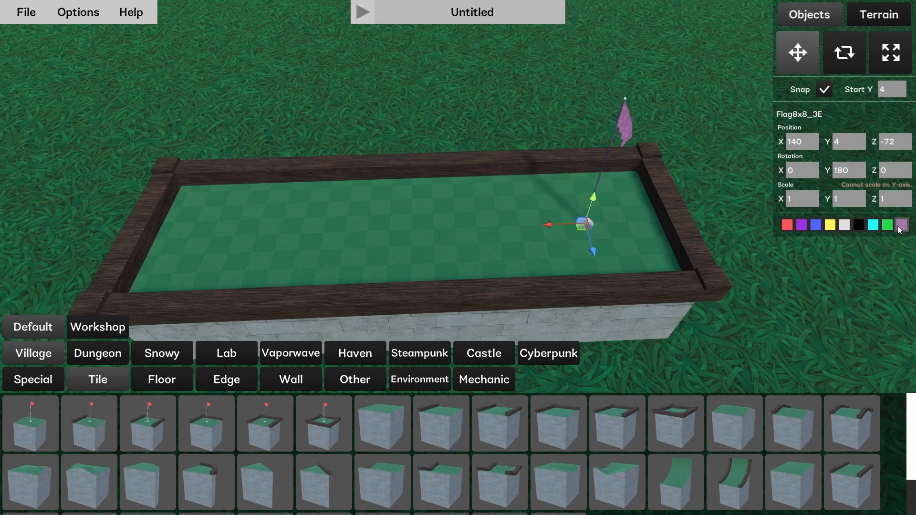
- Place a Spawn object on the first hole's starting tile at X 124, Y 4, Z -72
right_drag(703, 266, 642, 262)
key(w)
key(s)
key(w)
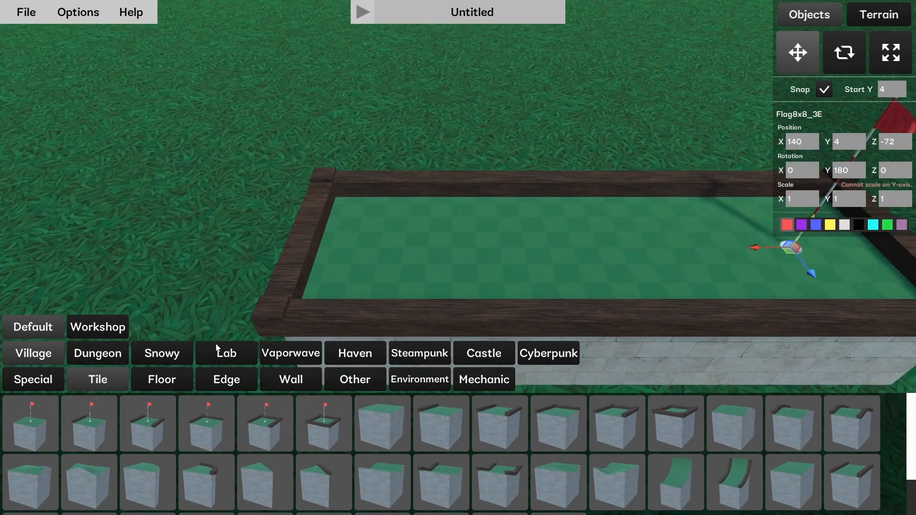
click(50, 381)
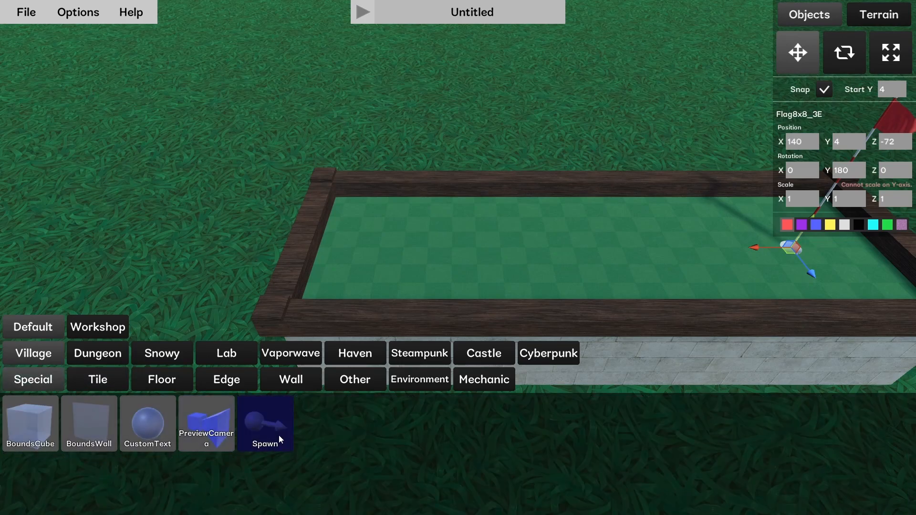
click(259, 426)
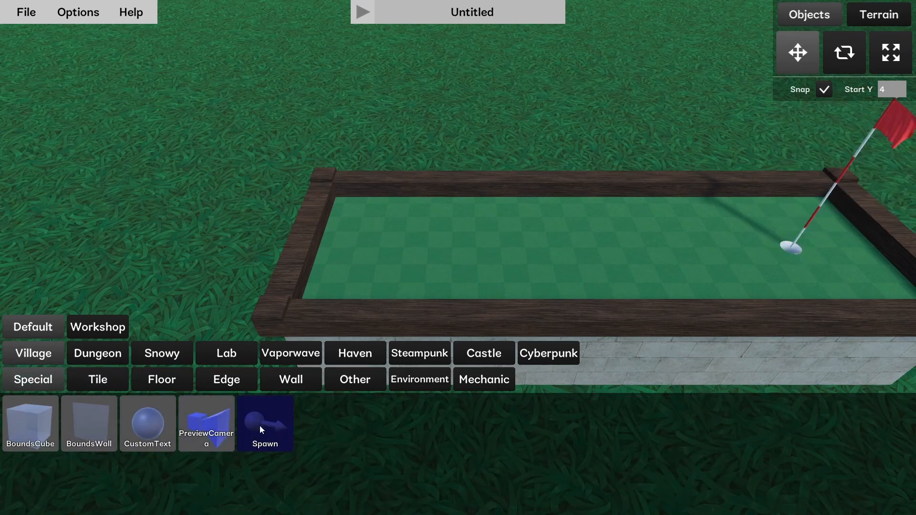
click(394, 249)
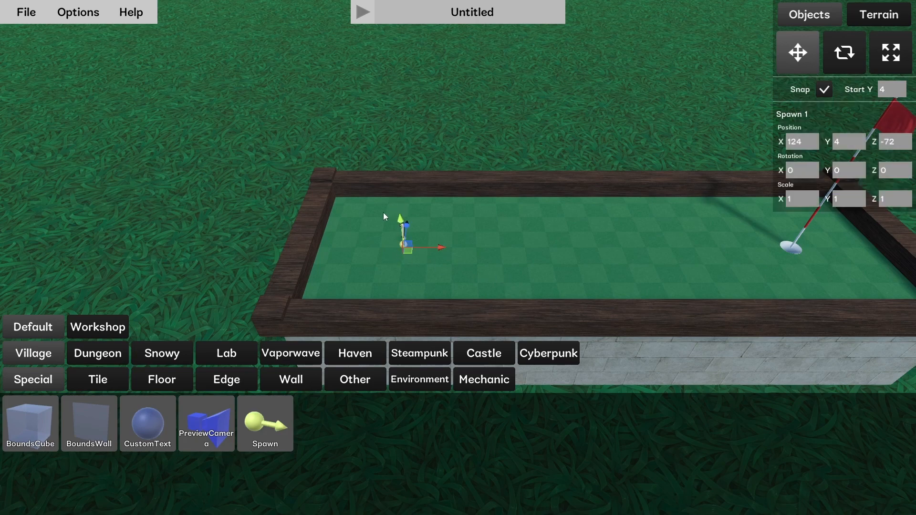
- Rotate the first hole's spawn to 90 degrees on the Y axis so its arrow points toward the flag
click(845, 56)
drag(433, 265, 357, 285)
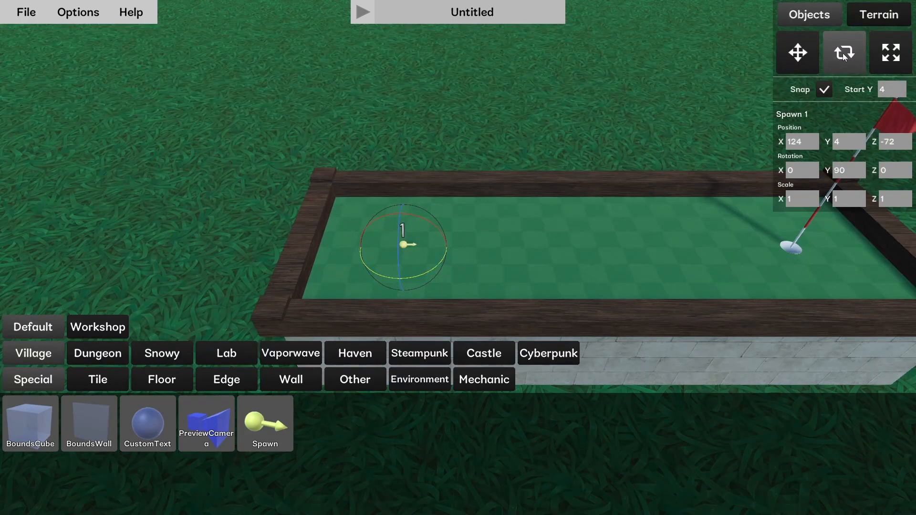
click(849, 174)
click(534, 139)
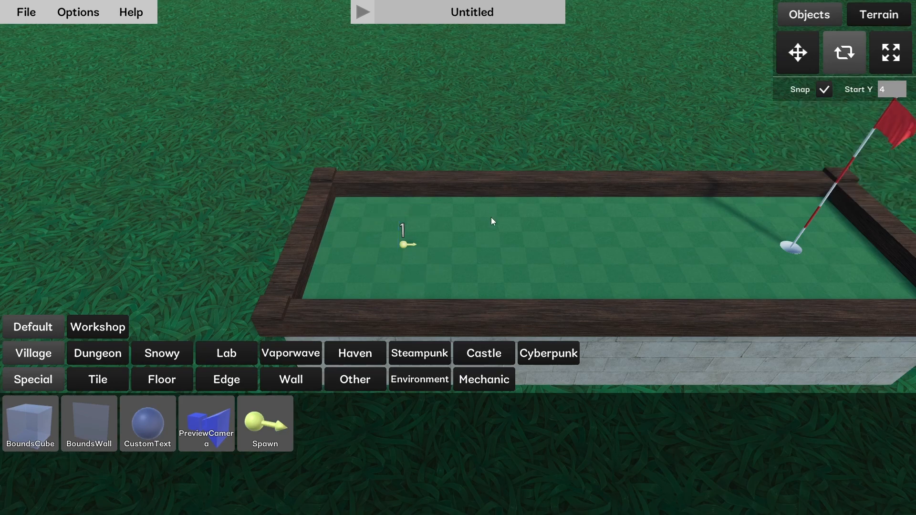
- Playtest the first hole and shoot the ball from the spawn toward the flag
key(w)
key(a)
key(d)
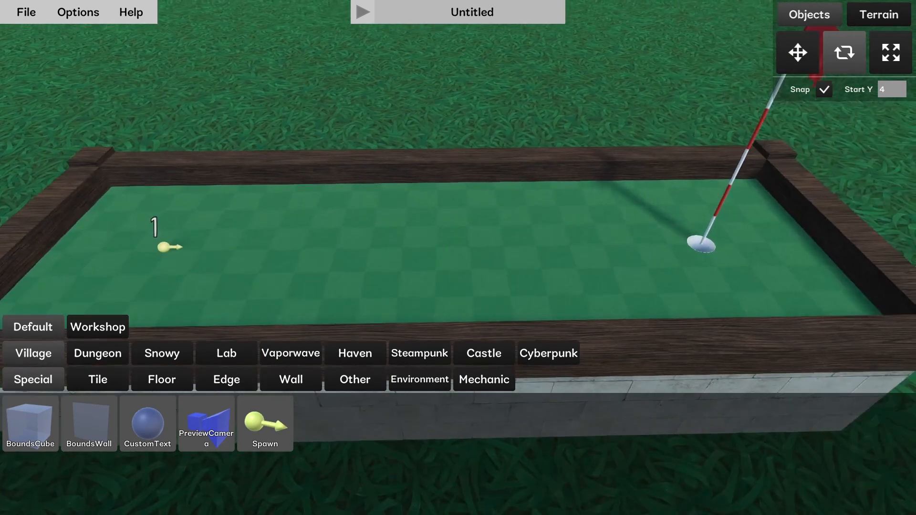
mouse_move(458, 258)
right_down()
mouse_move(491, 292)
mouse_move(458, 258)
right_up()
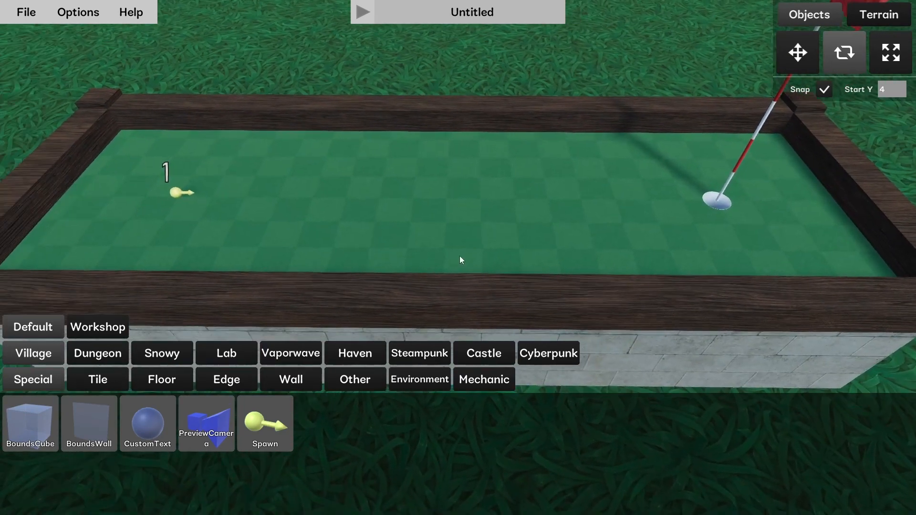
click(361, 11)
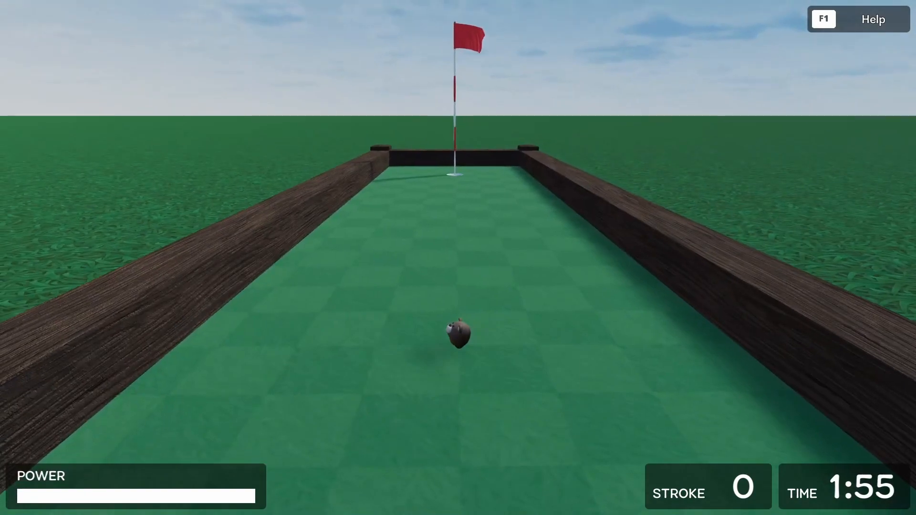
drag(458, 257, 459, 298)
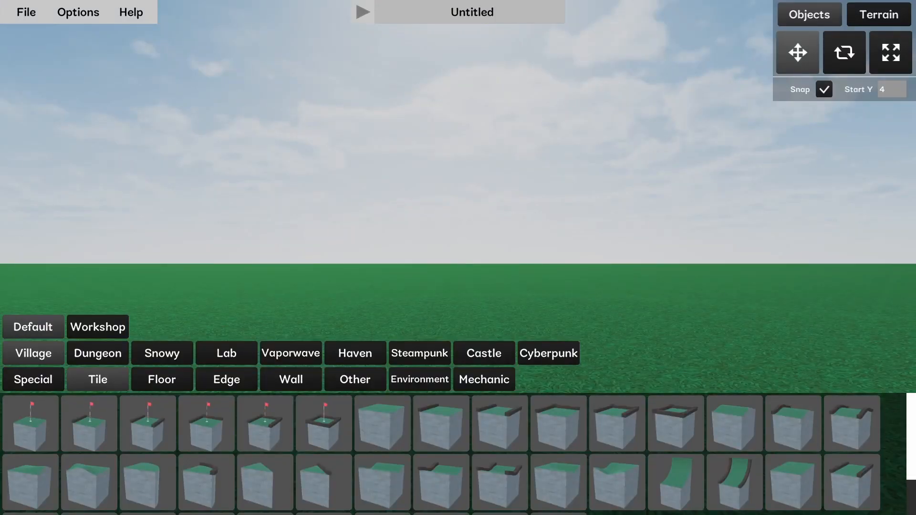
- Start a second hole beside the first by placing a three-edged Village tile at X 125, Y 4, Z -40
right_drag(458, 256, 463, 332)
key(w)
key(a)
key(w)
key(d)
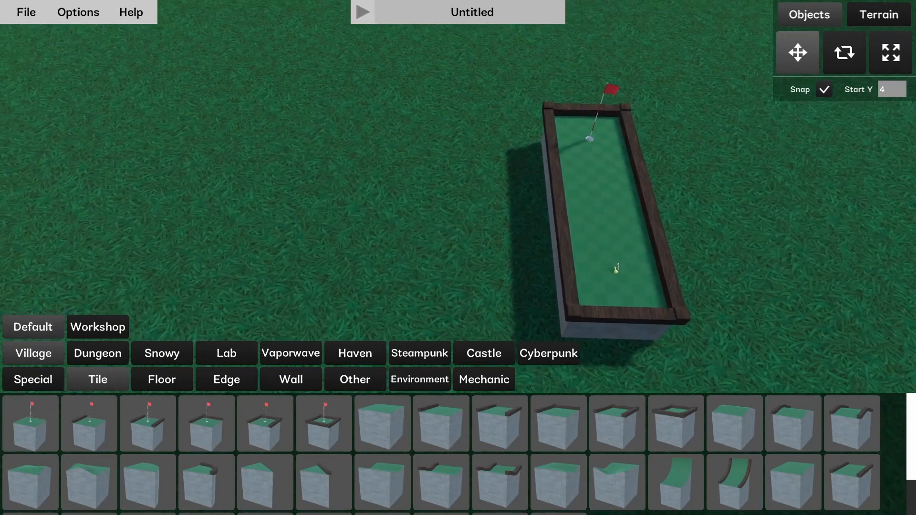
key(a)
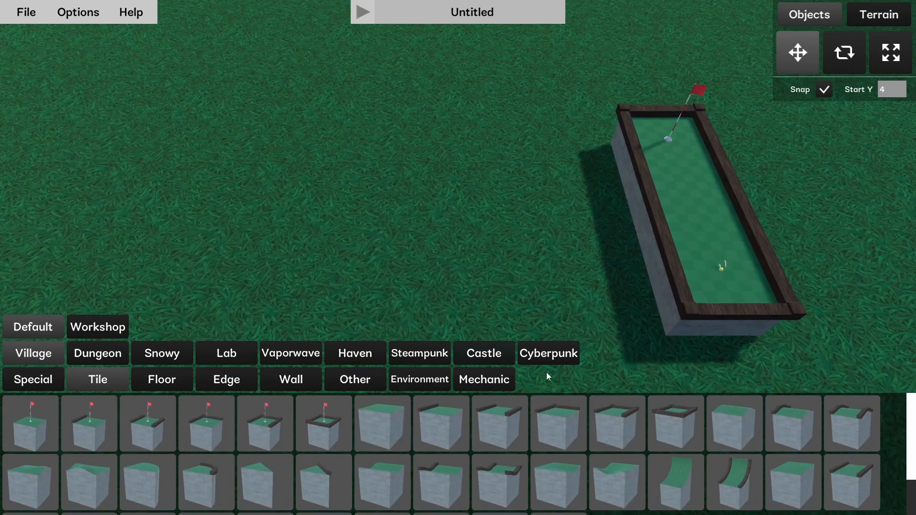
click(628, 429)
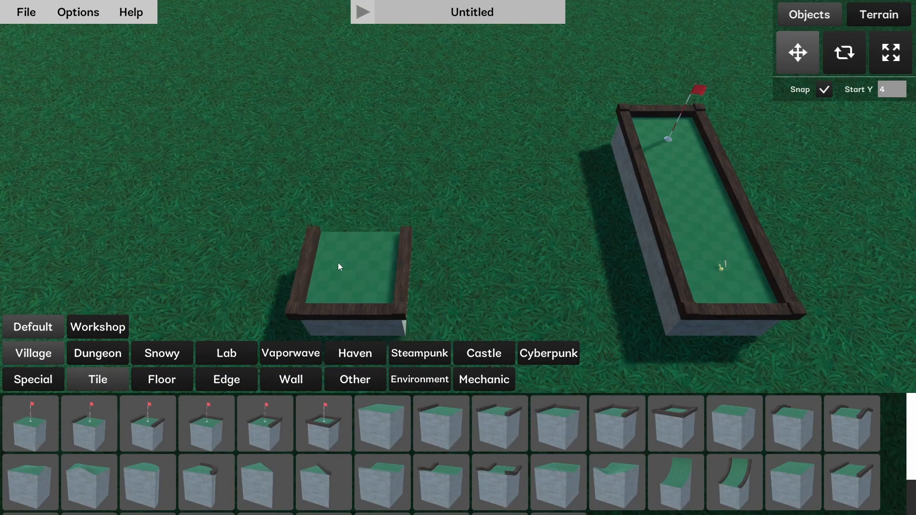
click(331, 265)
- Extend the second hole with a two-edged floor tile at X 133 and a two-edged bump tile at X 141, both at Z -40
click(497, 415)
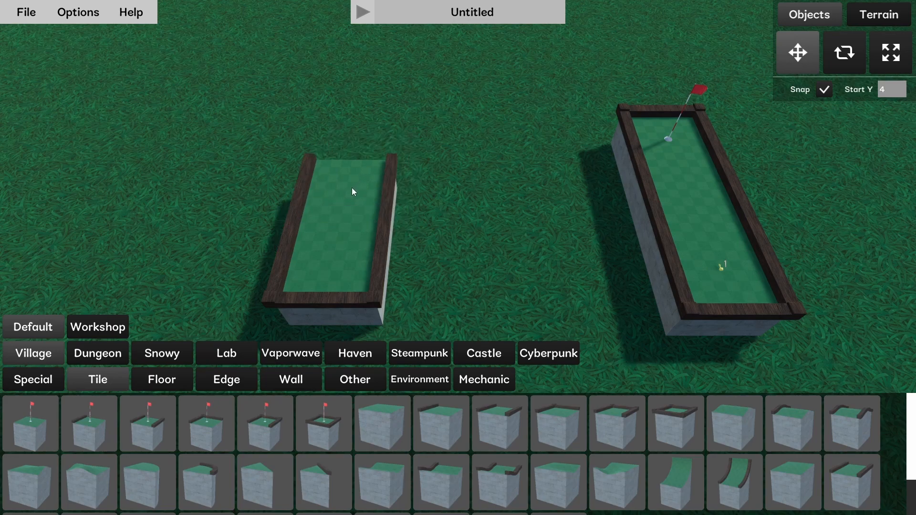
click(351, 187)
right_drag(458, 258, 389, 246)
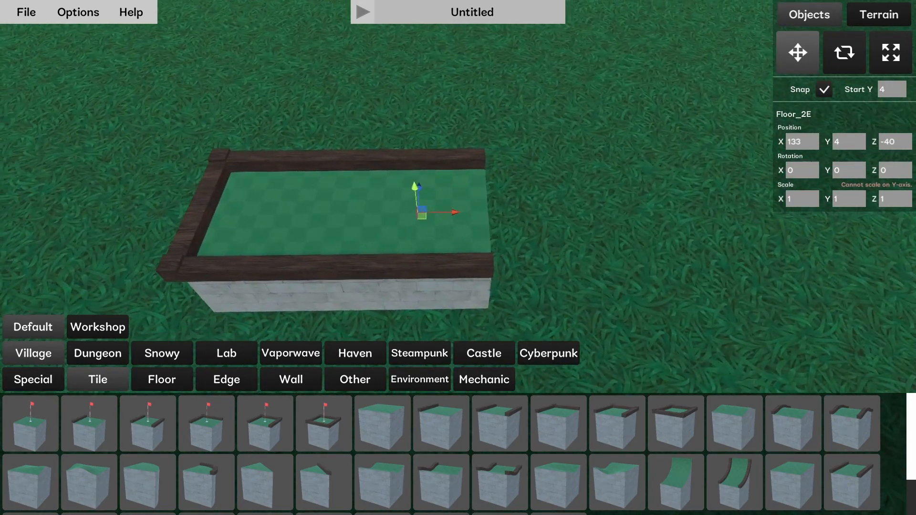
click(870, 417)
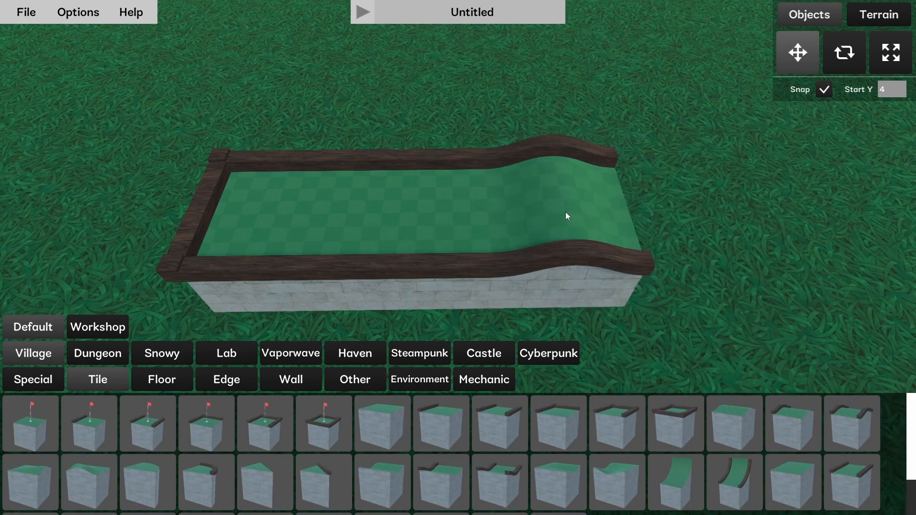
click(562, 213)
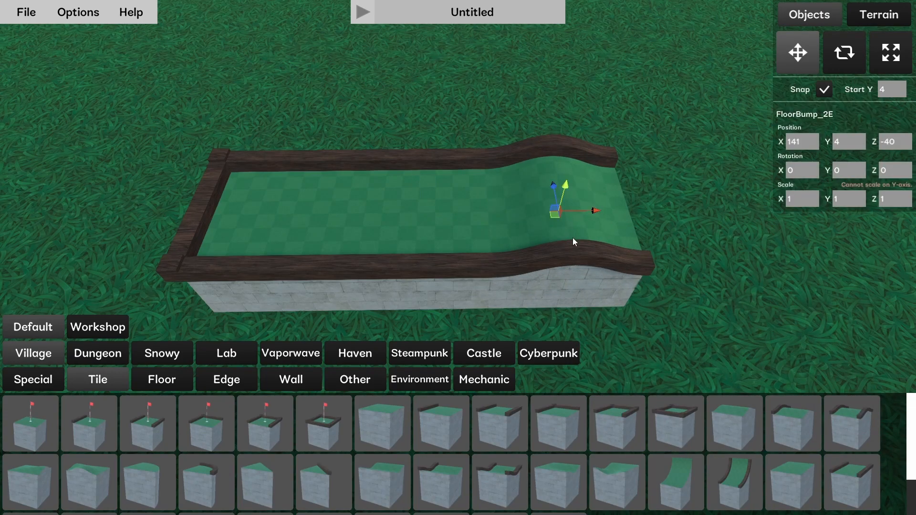
- End the second hole with a three-edged flag tile at X 149, Y 4, Z -40, rotated 180 degrees on the Y axis
click(276, 434)
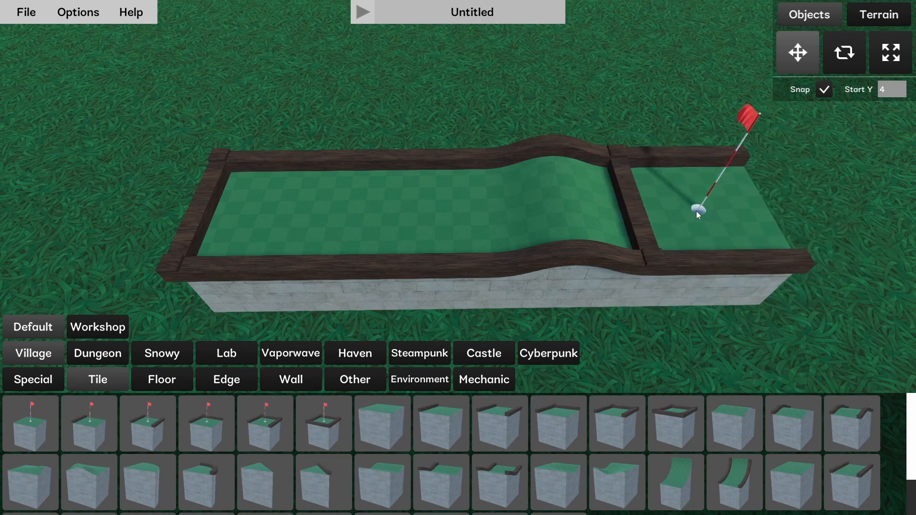
click(696, 211)
scroll(717, 248, up, 5)
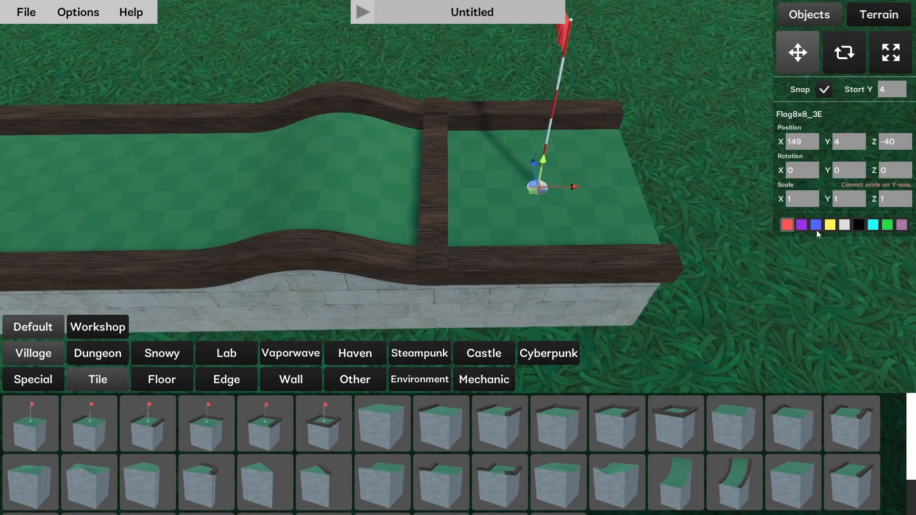
click(849, 175)
text(180)
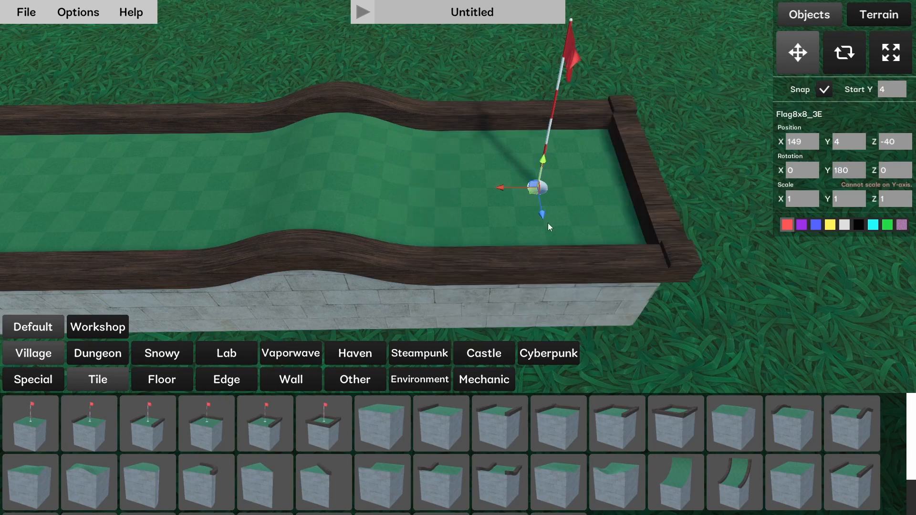
- Place a second Spawn object on the second hole's starting tile at X 125, Y 4, Z -40
scroll(517, 211, up, 2)
right_drag(517, 212, 494, 228)
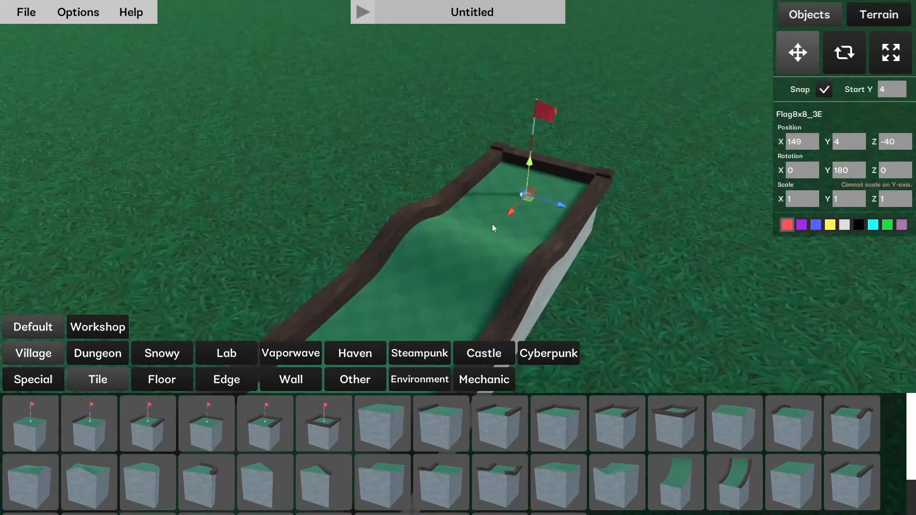
scroll(565, 171, up, 4)
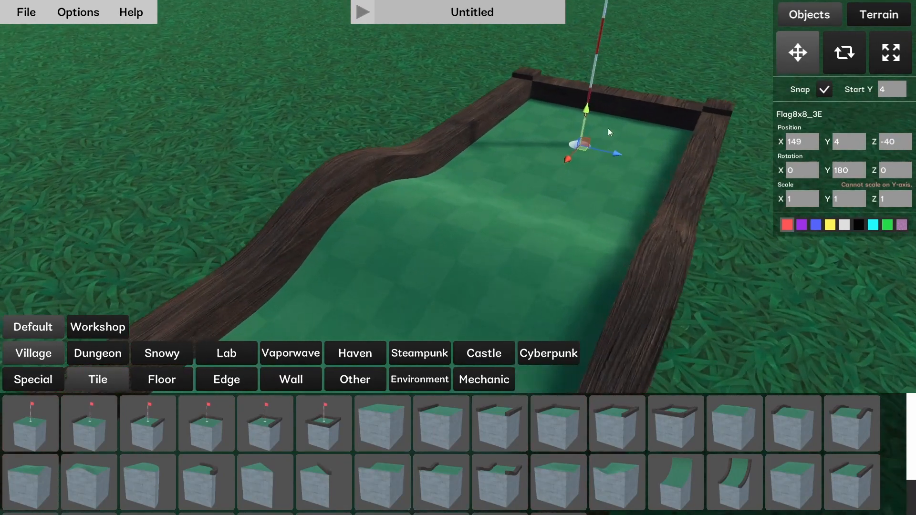
right_drag(663, 177, 641, 181)
right_drag(718, 192, 710, 219)
click(57, 382)
click(263, 425)
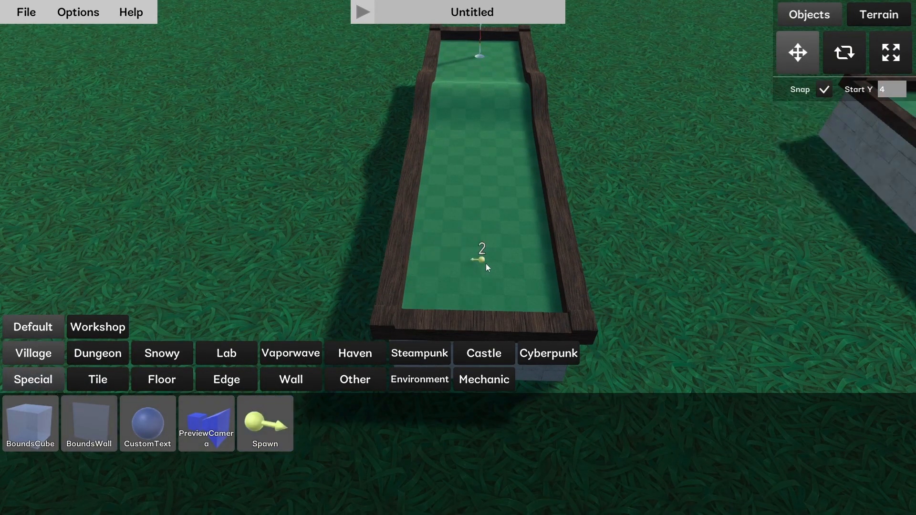
click(484, 263)
- Rotate the second hole's spawn to 90 degrees on the Y axis so its arrow faces the bump and flag
scroll(661, 289, up, 5)
key(a)
right_drag(477, 260, 551, 221)
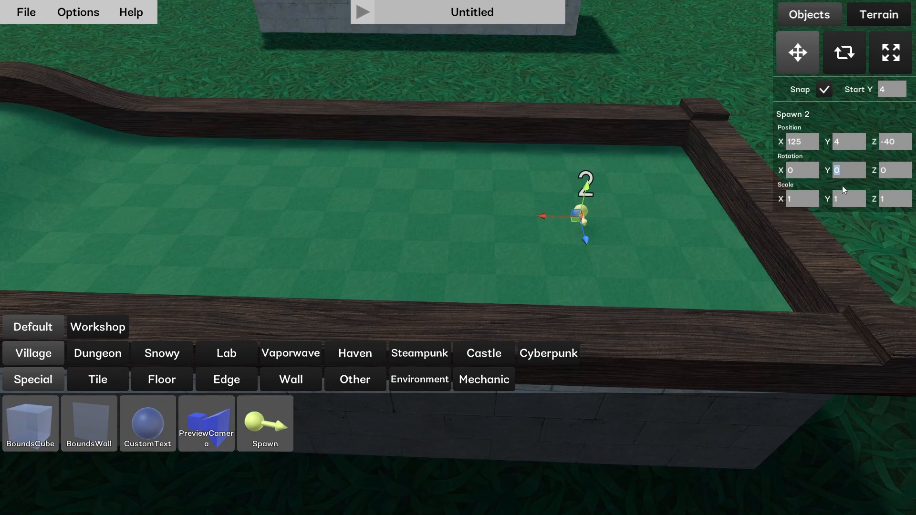
click(857, 47)
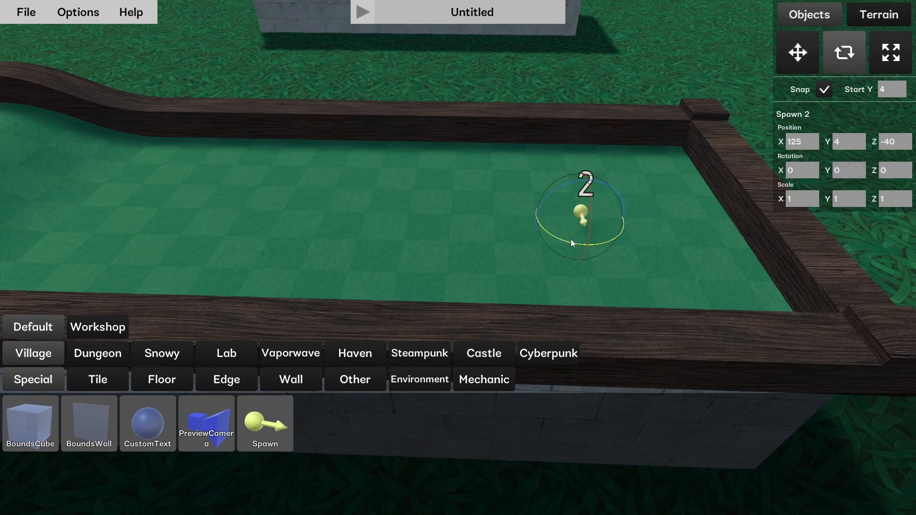
mouse_move(566, 244)
mouse_down()
mouse_move(480, 216)
mouse_move(588, 244)
mouse_move(522, 242)
mouse_up()
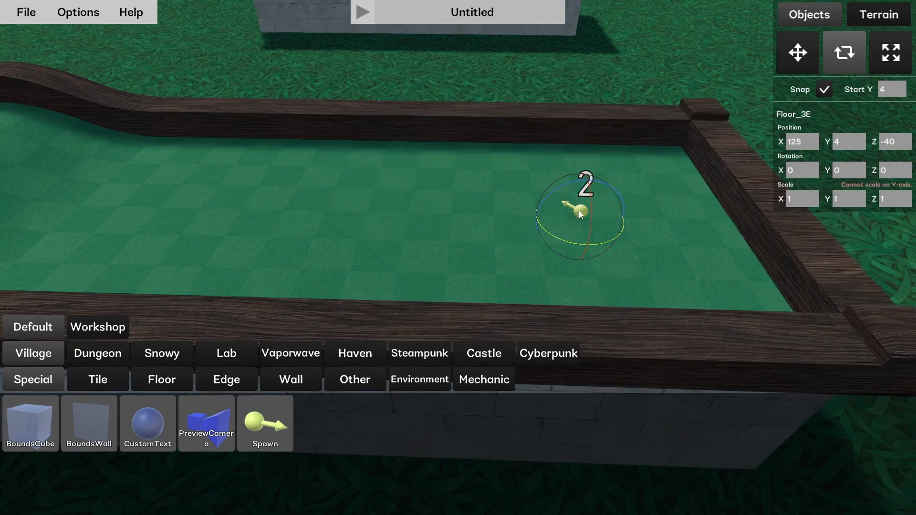
drag(550, 235, 528, 248)
click(577, 88)
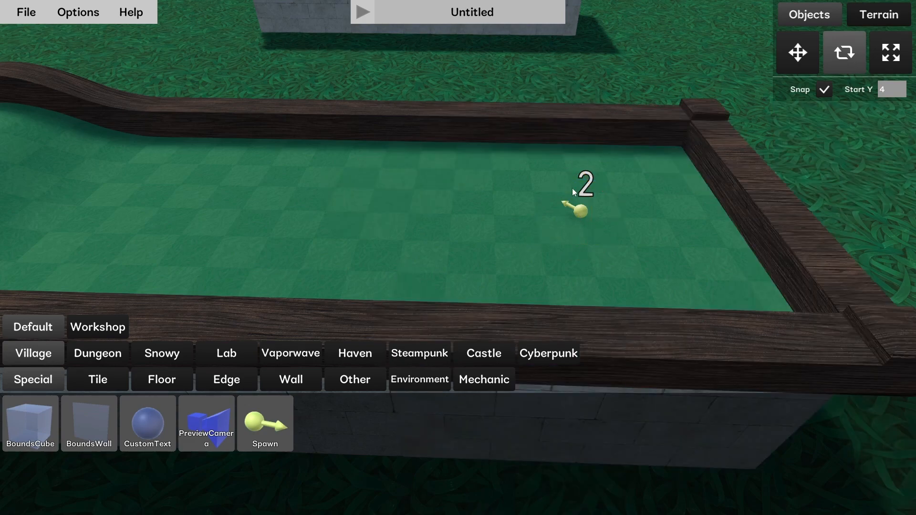
click(585, 216)
drag(587, 243, 605, 243)
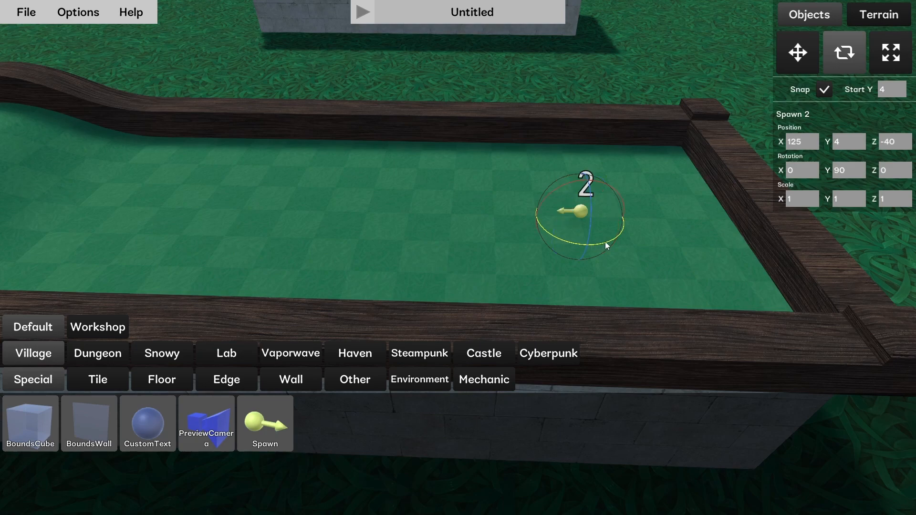
- Look over the second hole between its spawn and flag, and reselect the second spawn
key(s)
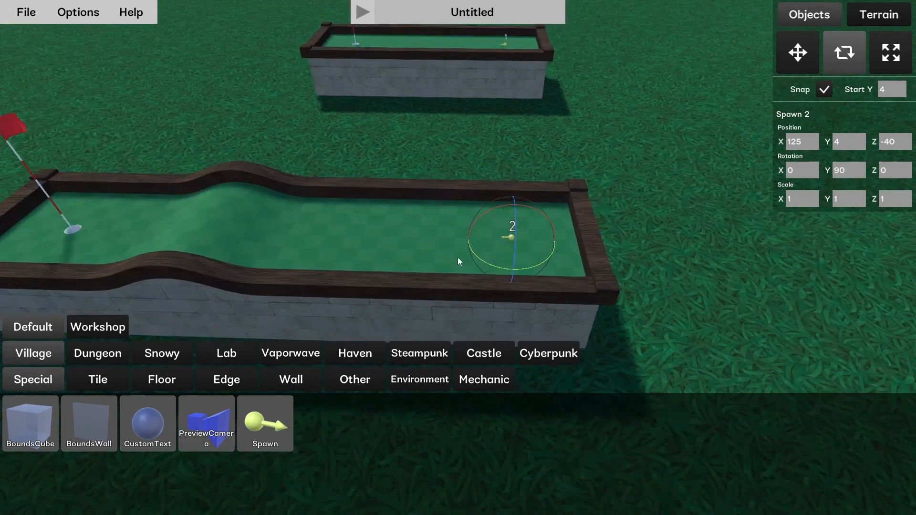
key(w)
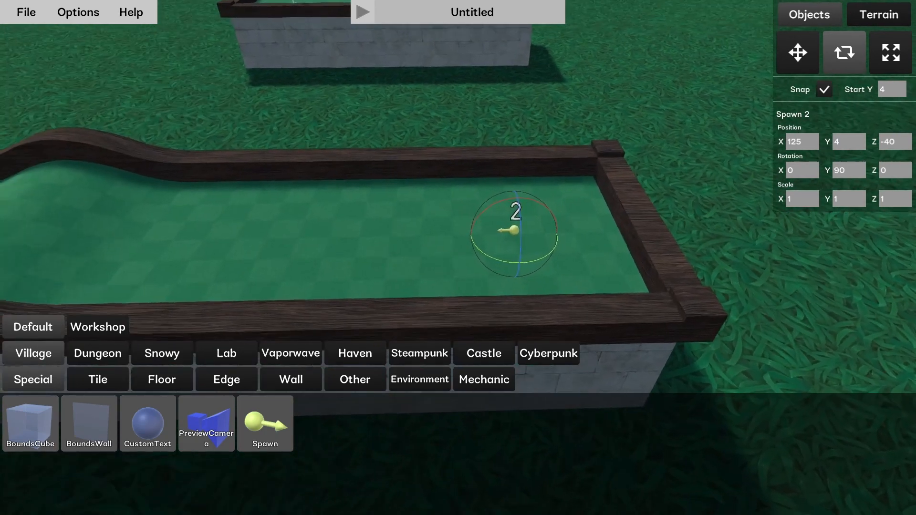
key(a)
key(a)
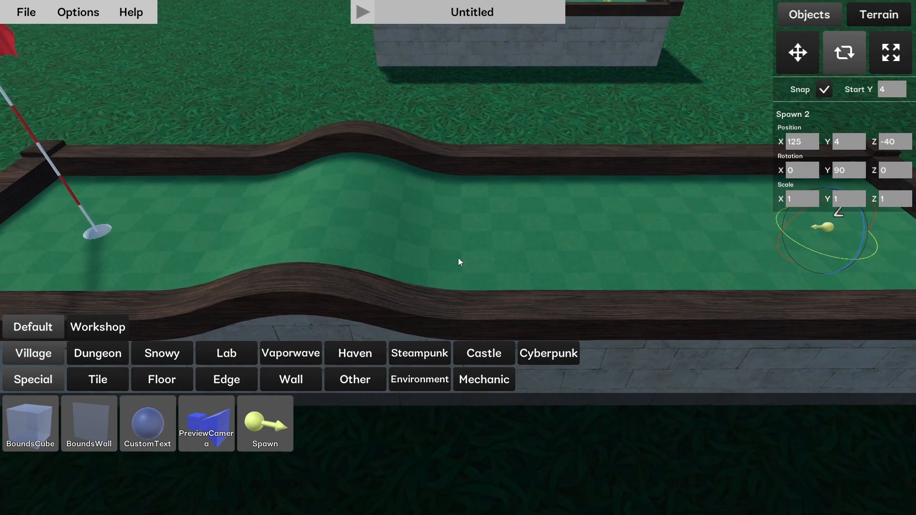
key(d)
click(496, 131)
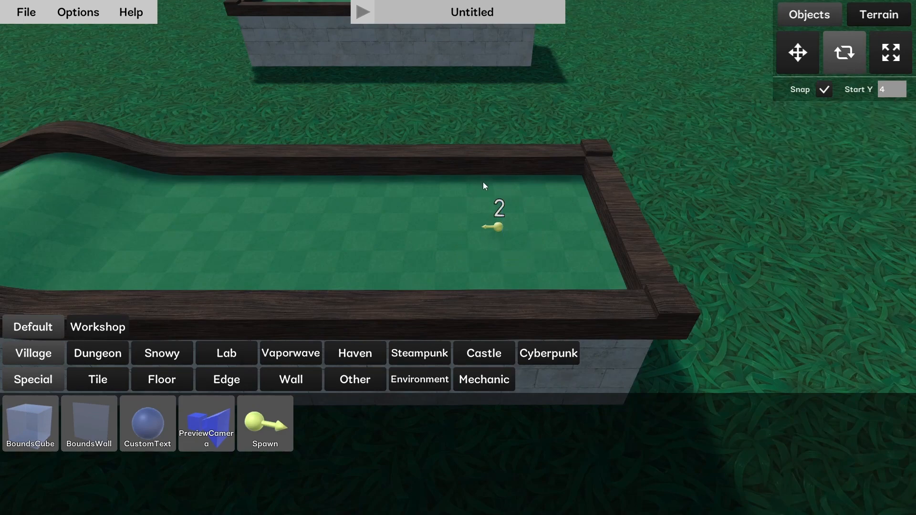
click(498, 231)
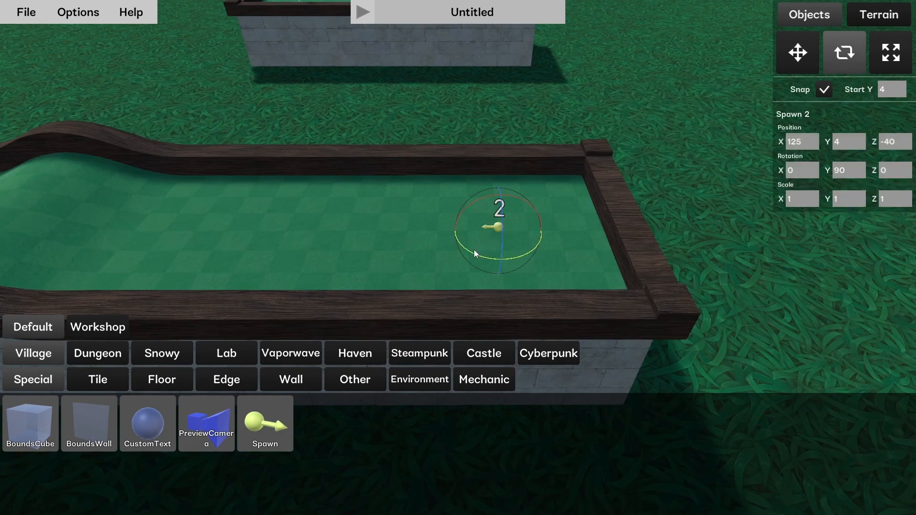
- Compare selecting the second hole's spawn with selecting the three-edged floor tile beneath it, ending on the spawn
click(227, 109)
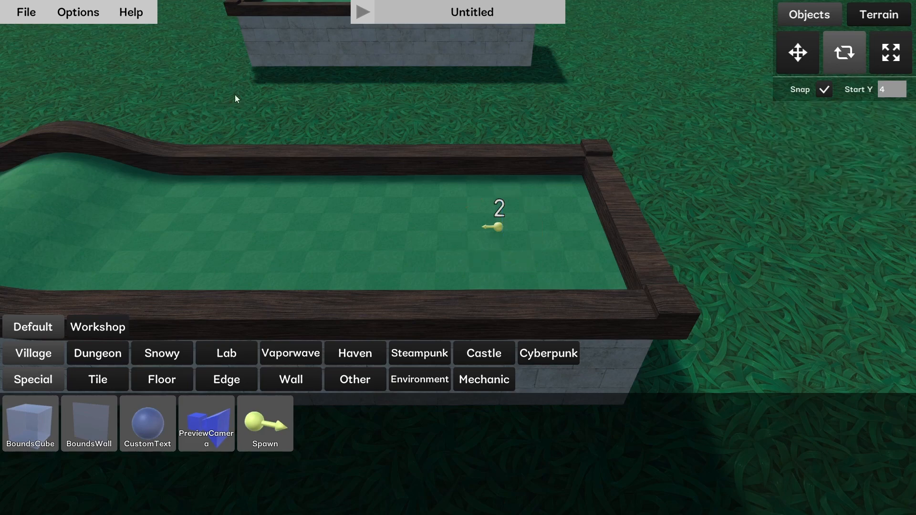
click(498, 232)
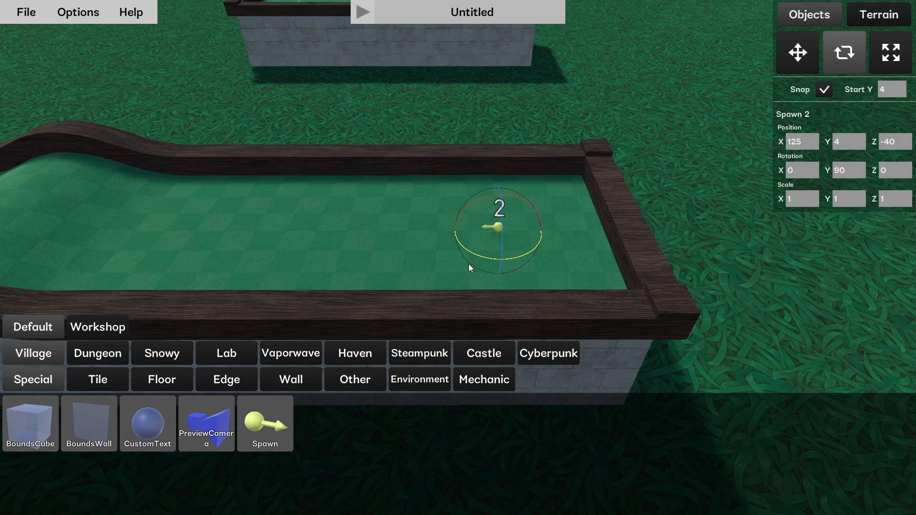
click(469, 115)
click(540, 235)
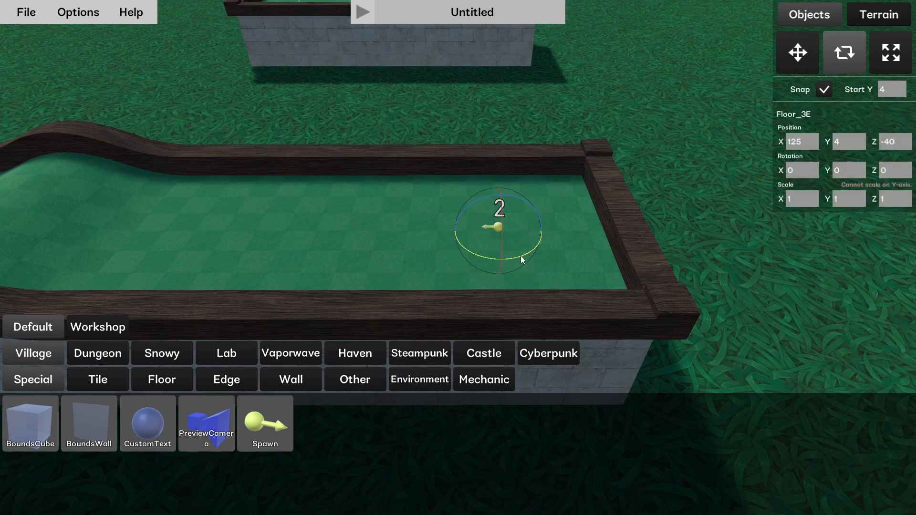
drag(545, 259, 566, 251)
drag(515, 268, 496, 260)
click(434, 134)
click(498, 232)
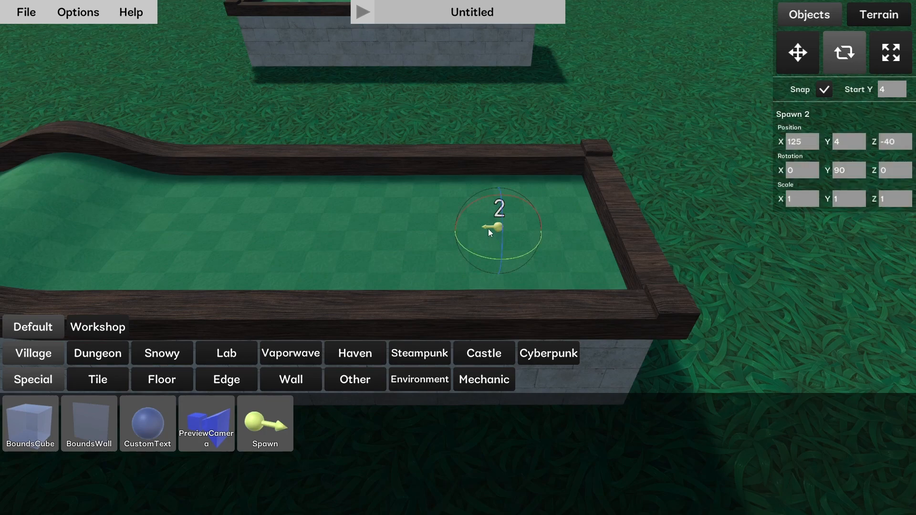
- Playtest the map from starting hole 2 and putt the ball toward the bump and flag
click(362, 13)
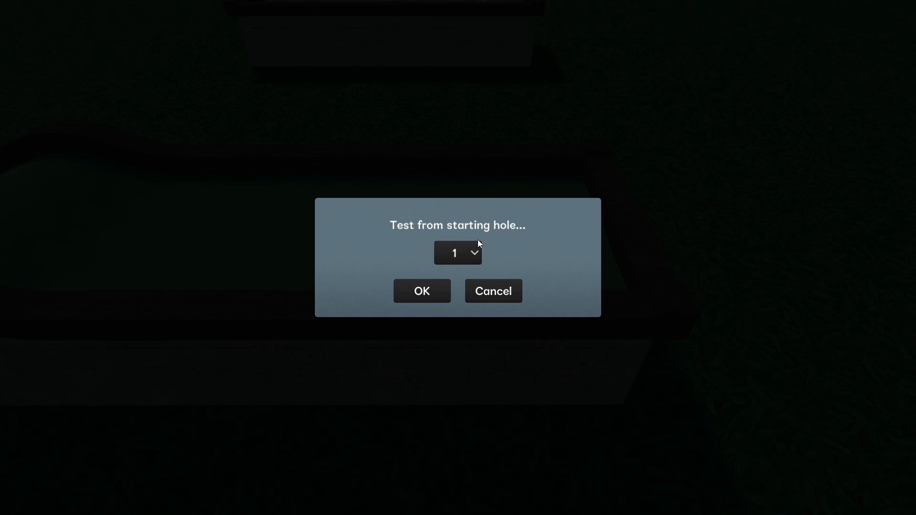
click(475, 255)
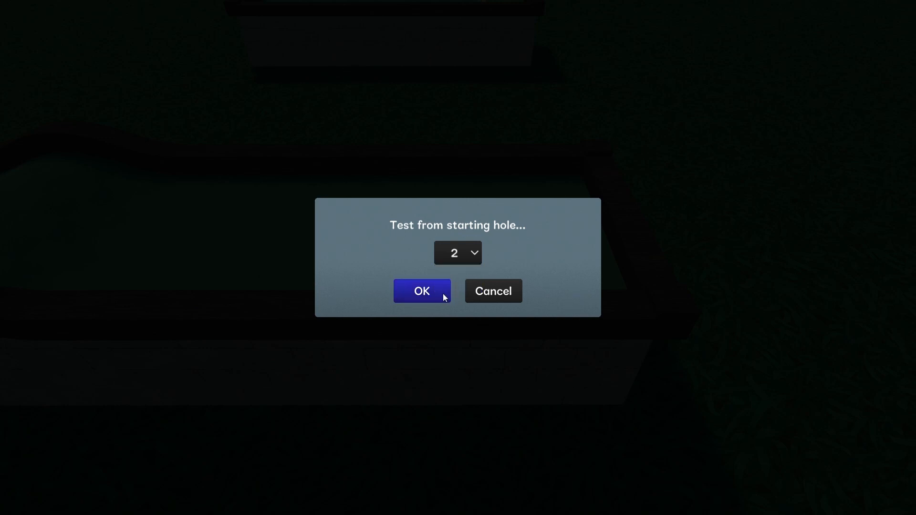
click(428, 292)
drag(459, 258, 458, 362)
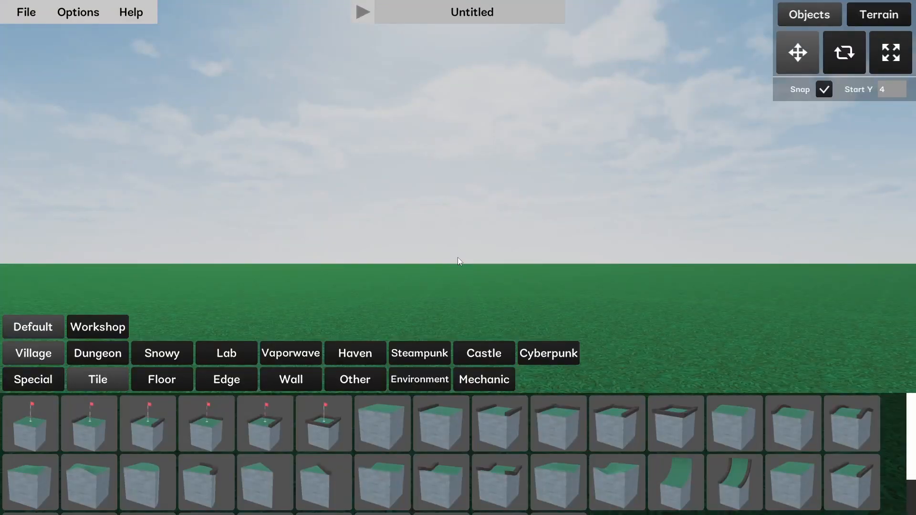
- Choose the pars for holes 1 and 2 in the map options and confirm them
right_drag(458, 257, 437, 291)
key(w)
key(s)
click(83, 19)
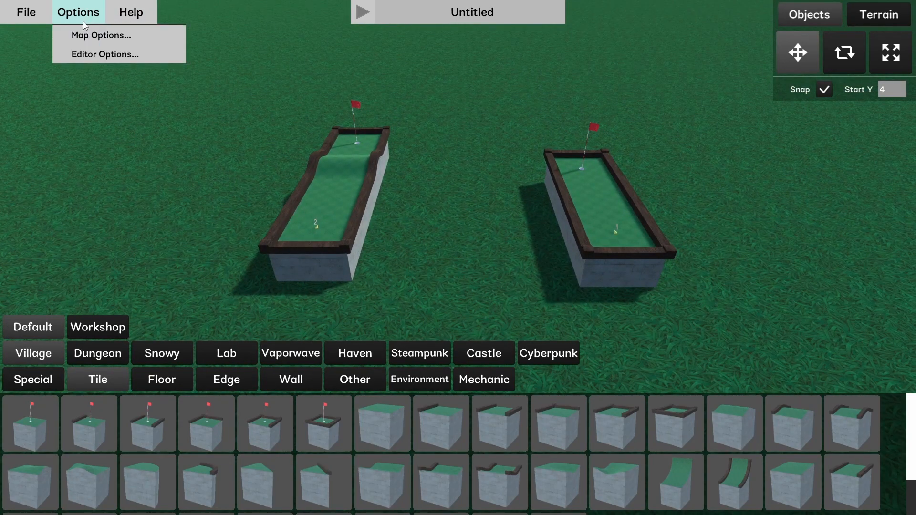
click(113, 42)
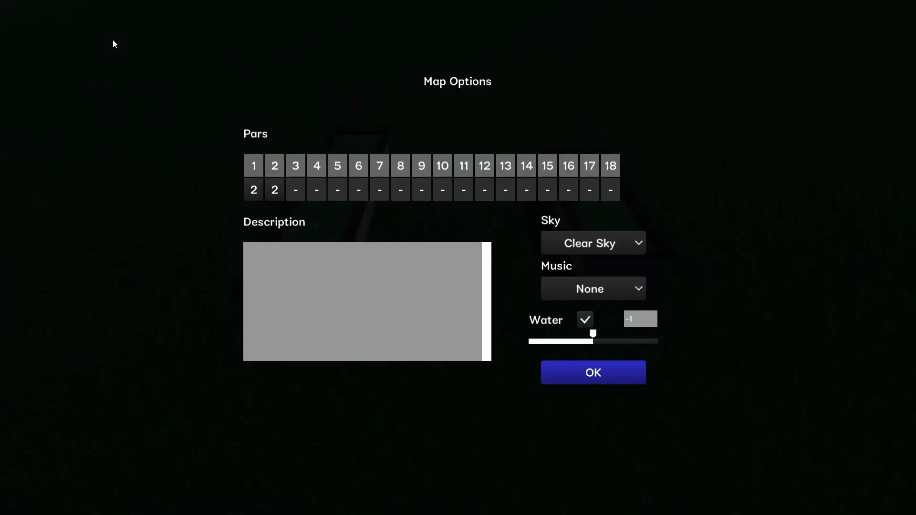
click(252, 193)
click(261, 209)
click(275, 190)
click(268, 207)
click(573, 379)
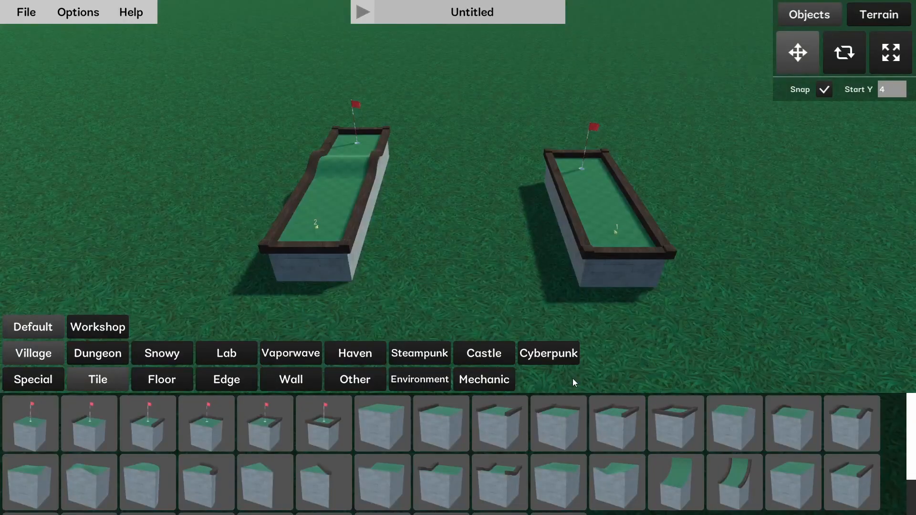
- Playtest the map from starting hole 1, putting into its cup and continuing over the bump on hole 2
click(362, 22)
click(475, 262)
click(458, 276)
click(439, 292)
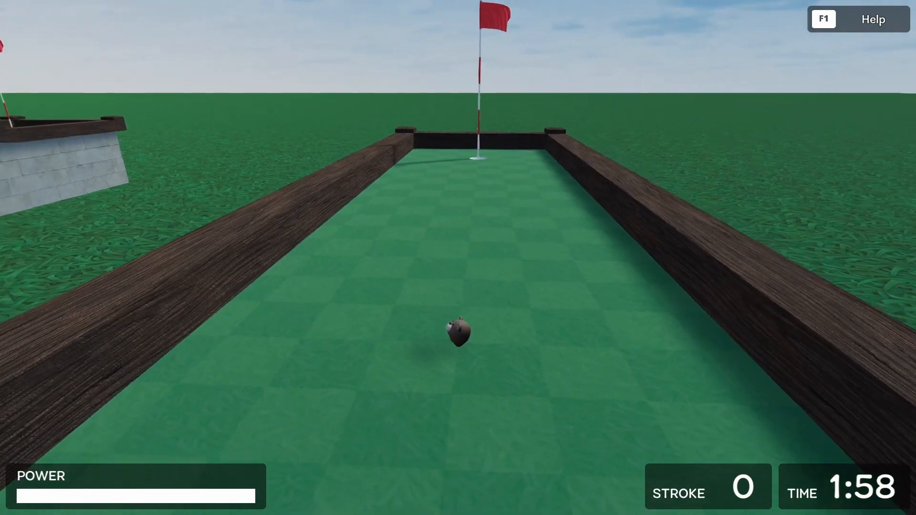
drag(458, 258, 458, 301)
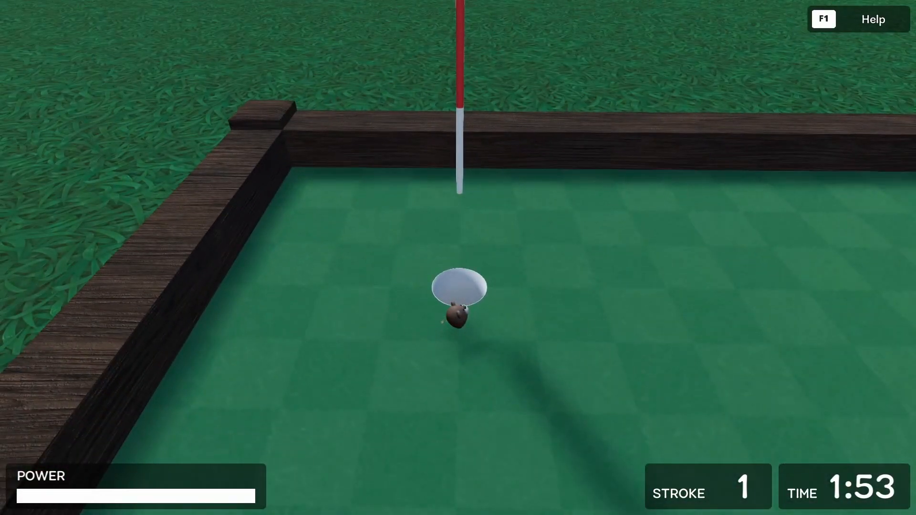
drag(458, 258, 458, 265)
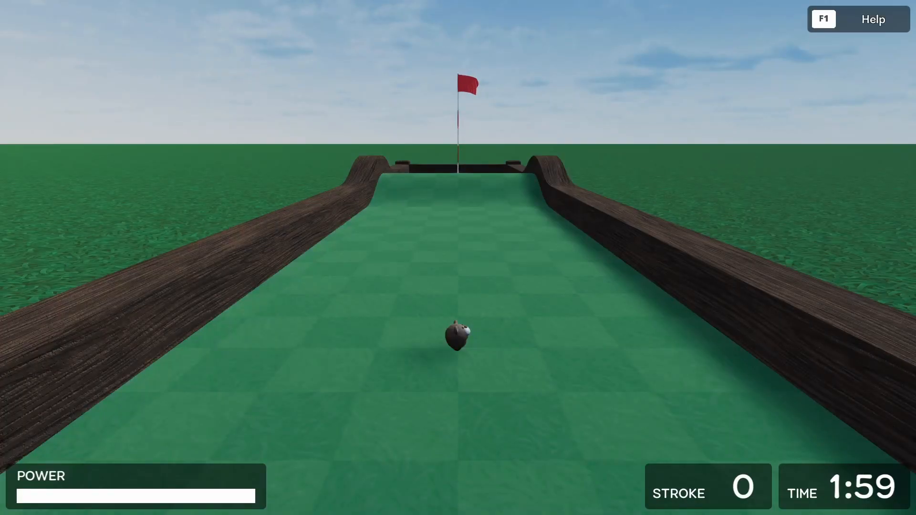
drag(458, 262, 458, 284)
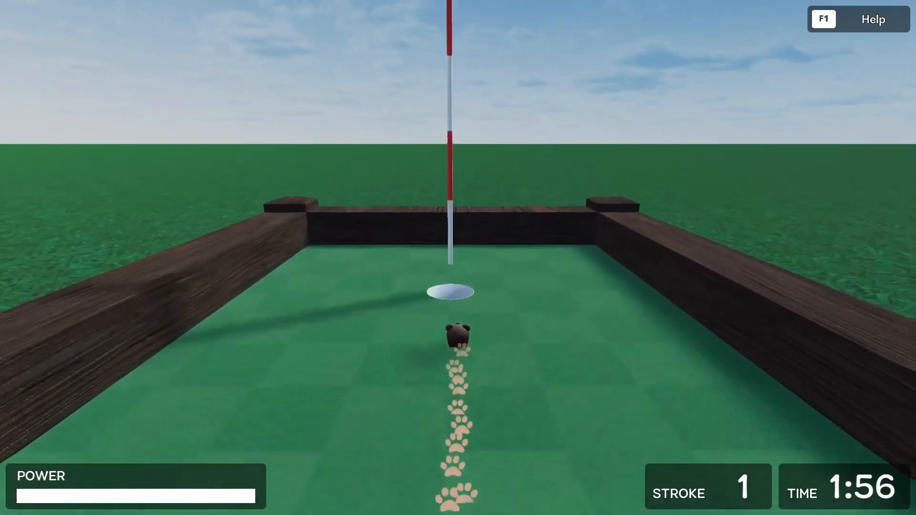
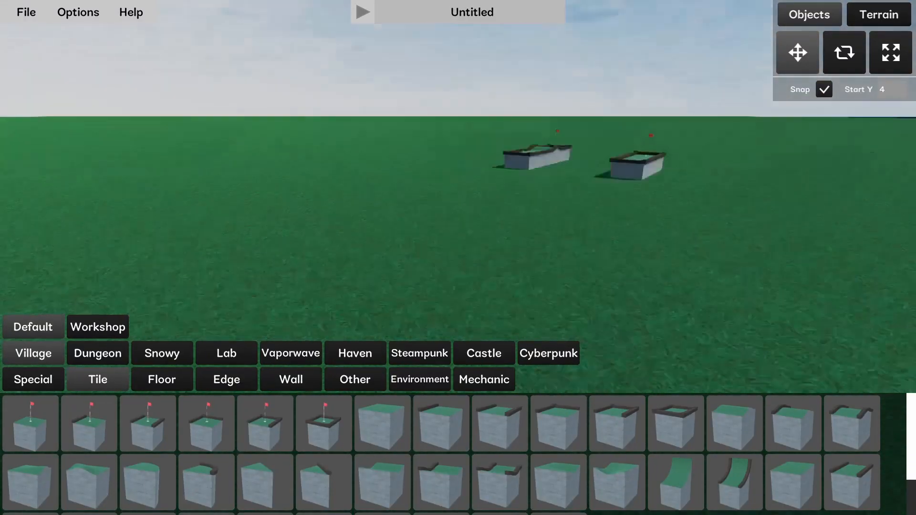
- Start a third hole with a three-edged floor tile at X 126, Y 4, Z -15 and a two-edged floor tile at X 134
key(w)
key(d)
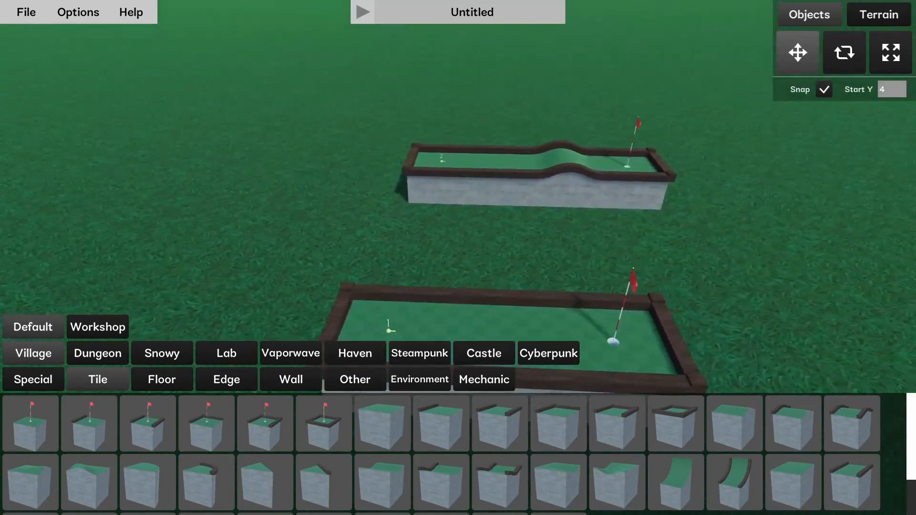
key(a)
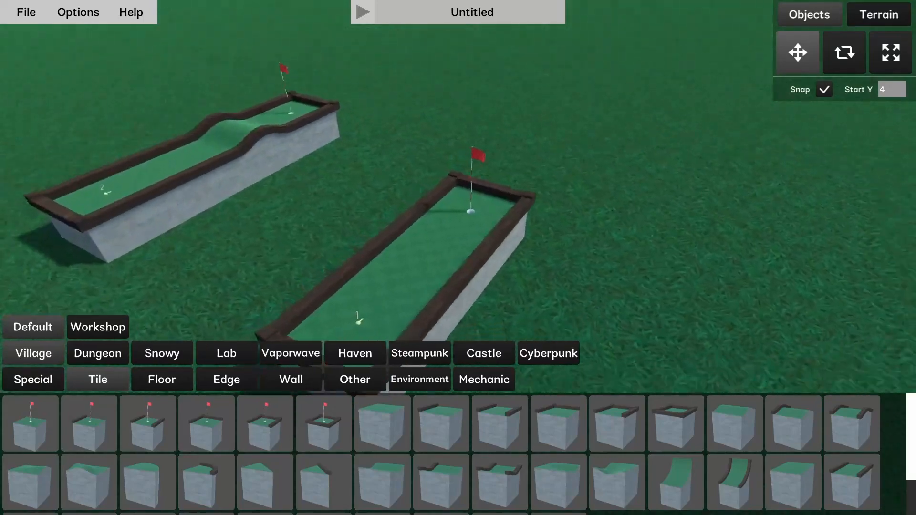
key(a)
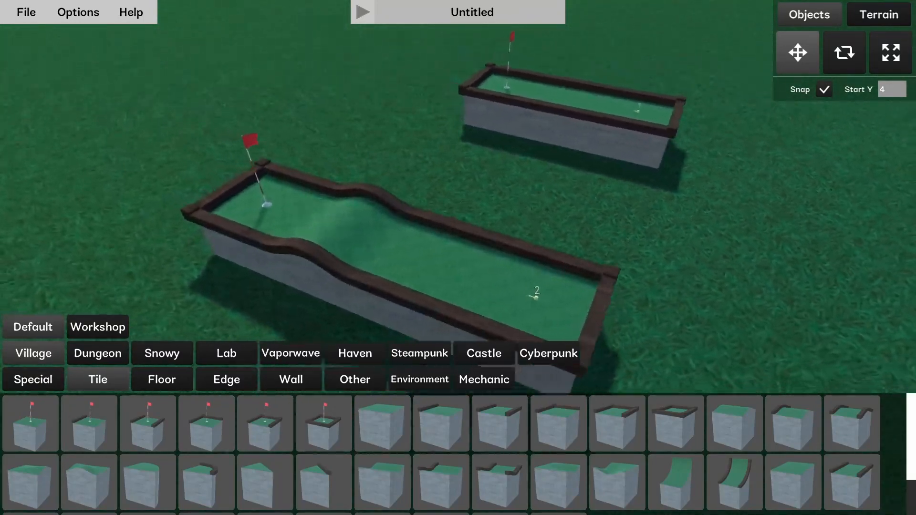
key(s)
key(w)
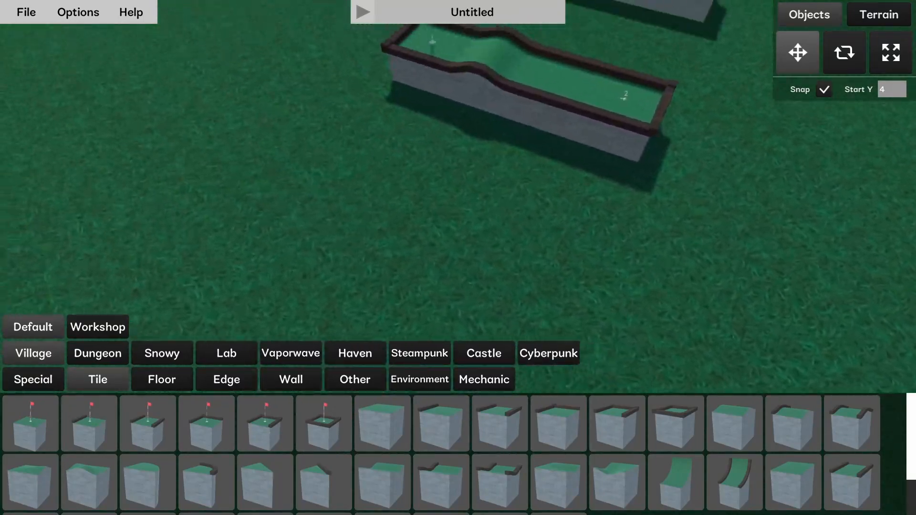
key(a)
key(w)
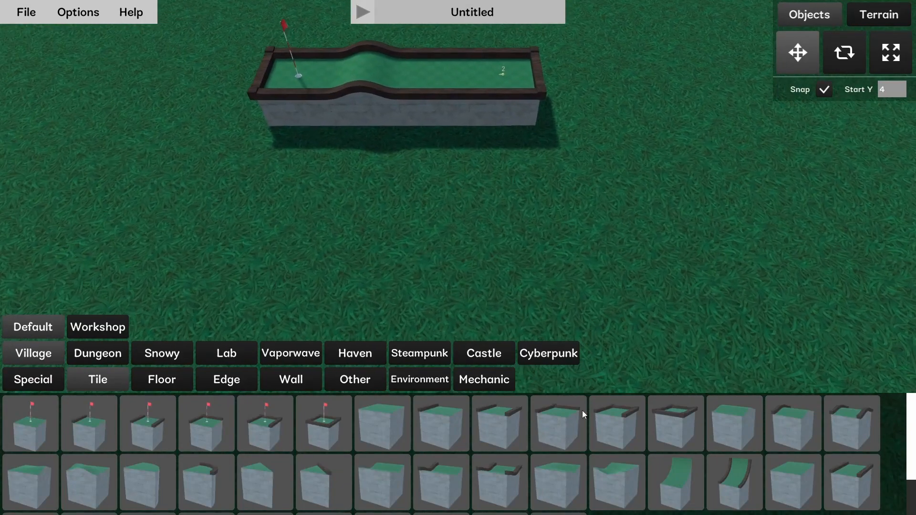
drag(629, 424, 506, 268)
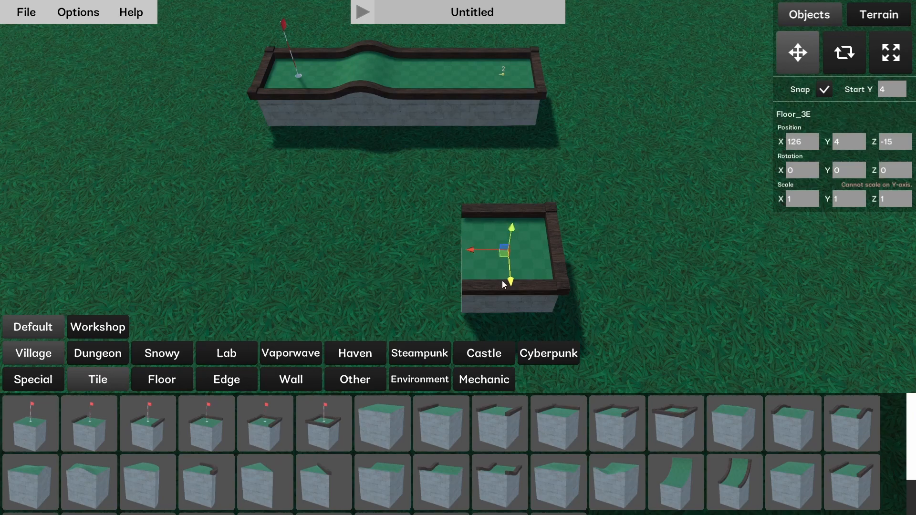
drag(500, 423, 413, 252)
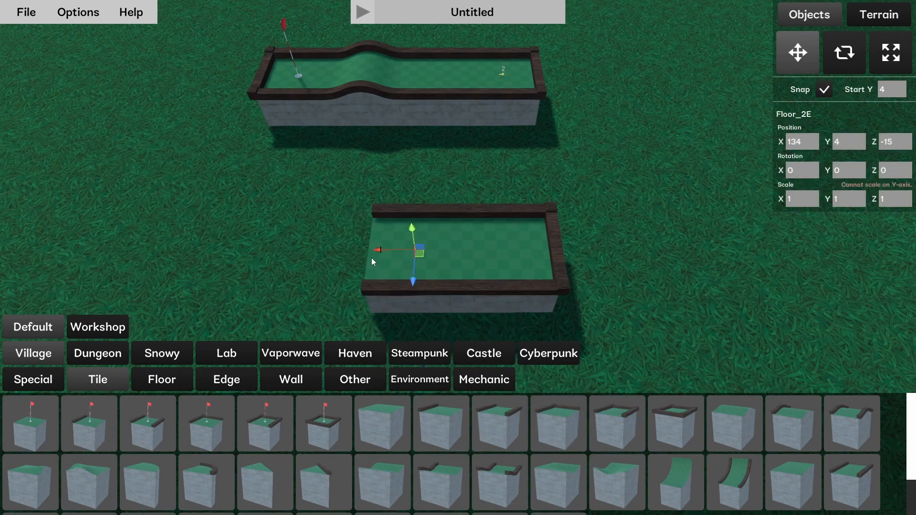
- Add a two-edged FloorSlope4 tile at X 142, Y 4, Z -15, rotated 180 degrees on the Y axis so it climbs from the start
key(a)
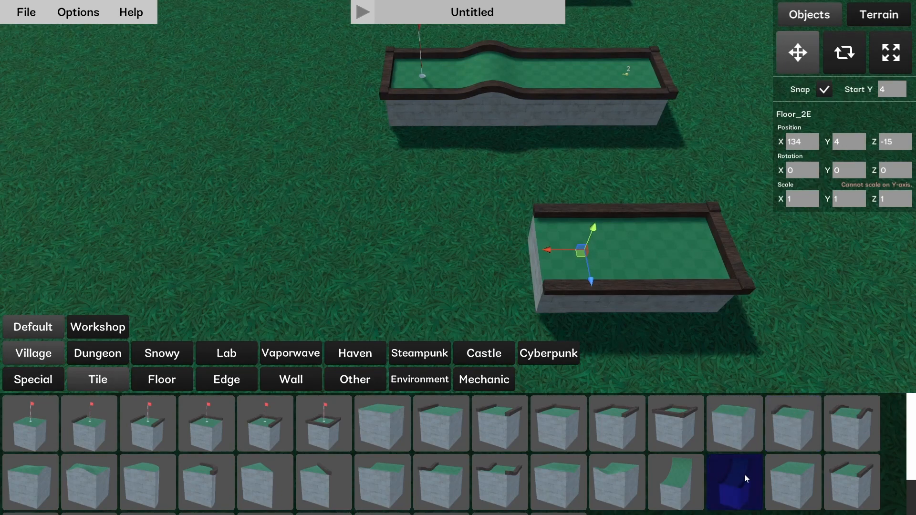
scroll(802, 463, down, 2)
drag(205, 491, 498, 251)
click(498, 251)
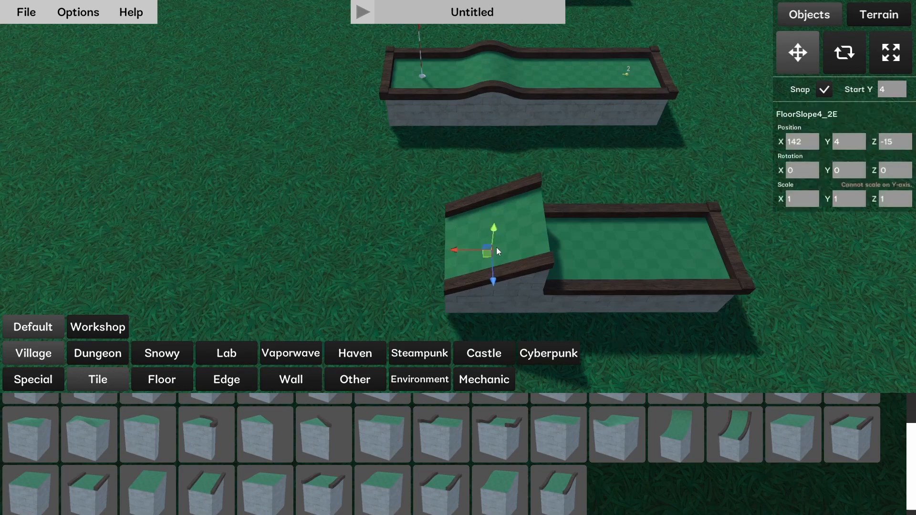
click(841, 172)
text(180)
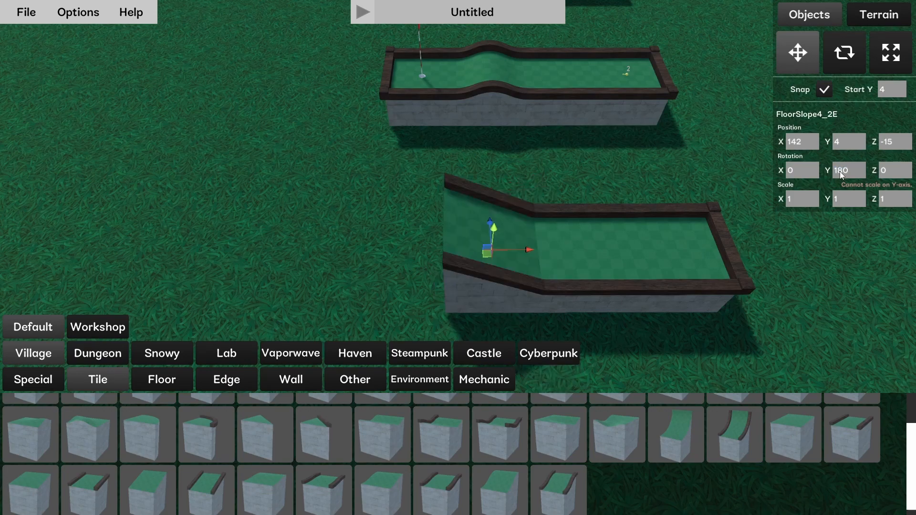
click(603, 190)
- Place a two-edged floor tile behind the slope at X 150, Z -15 and raise it to Y 8
key(w)
key(d)
key(a)
key(s)
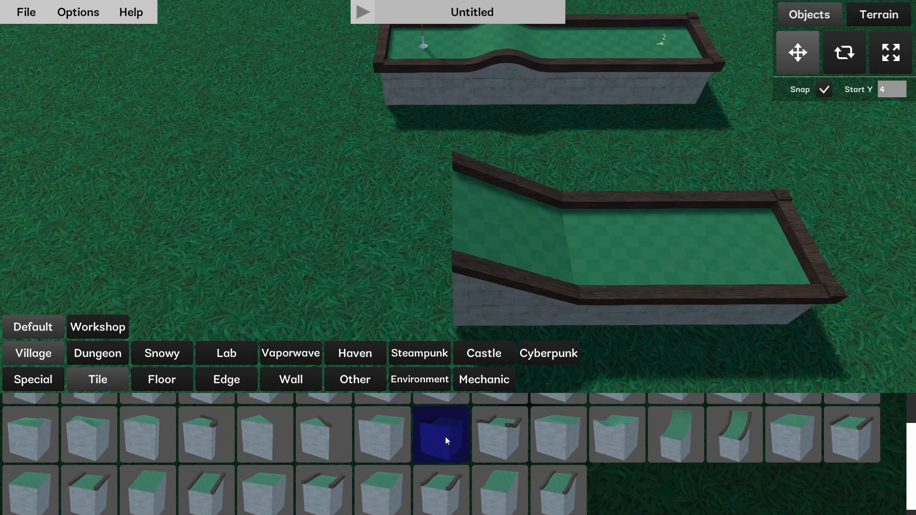
scroll(453, 434, up, 1)
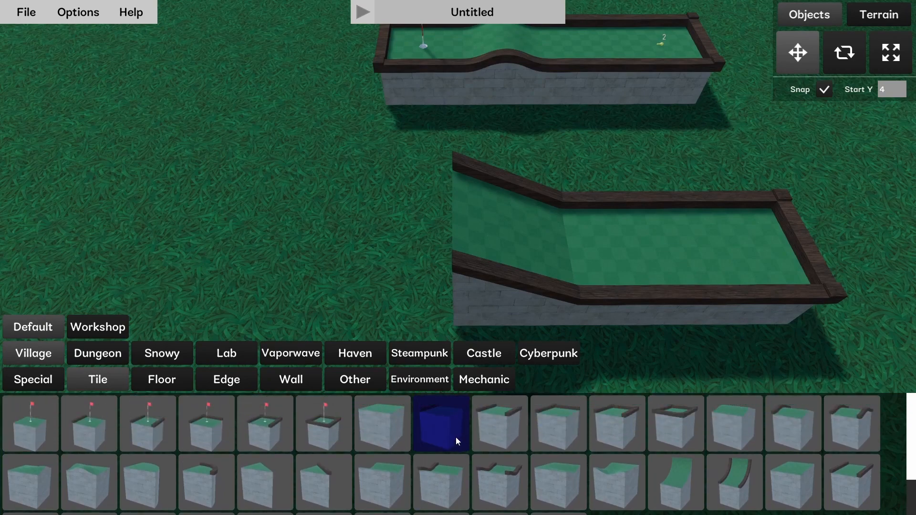
click(498, 425)
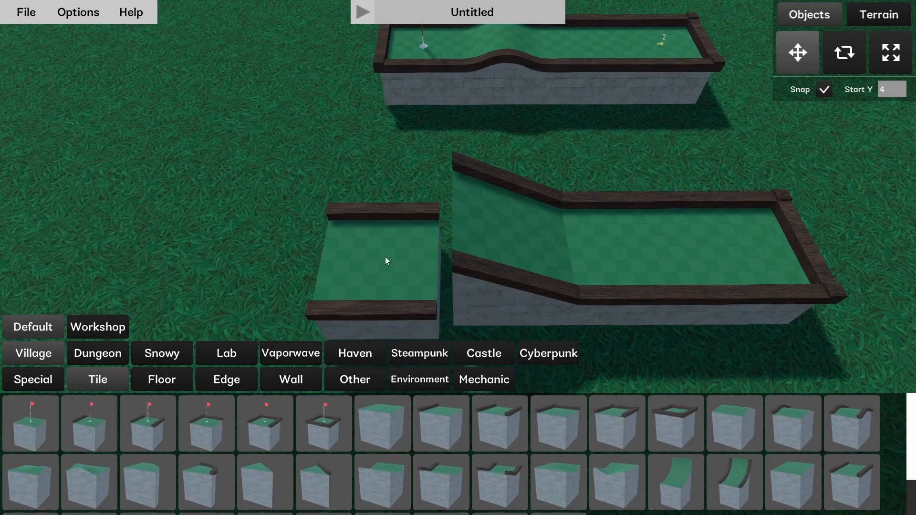
click(393, 246)
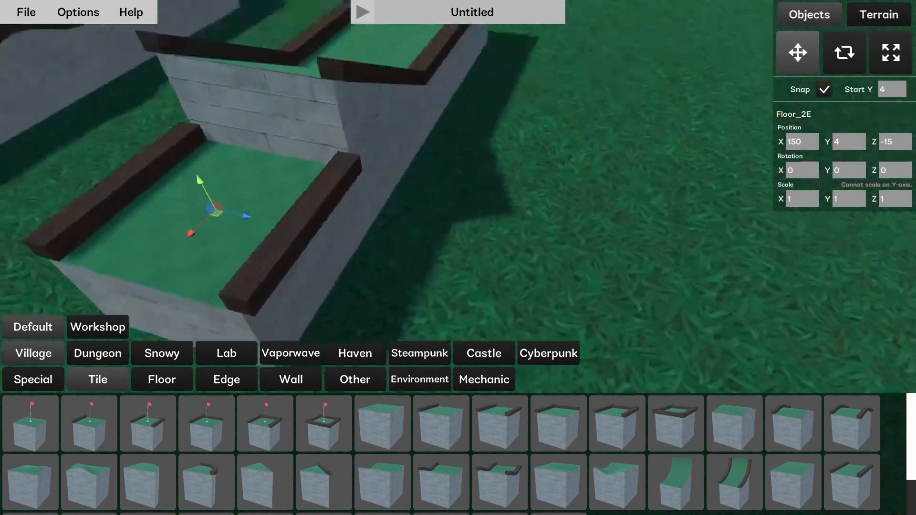
right_drag(458, 258, 466, 253)
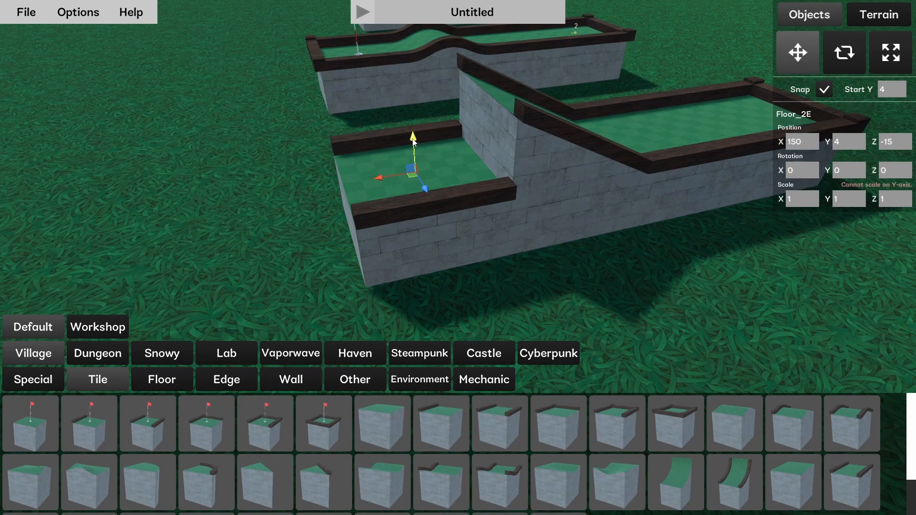
mouse_move(414, 142)
mouse_down()
mouse_move(420, 78)
mouse_move(427, 137)
mouse_up()
text(8)
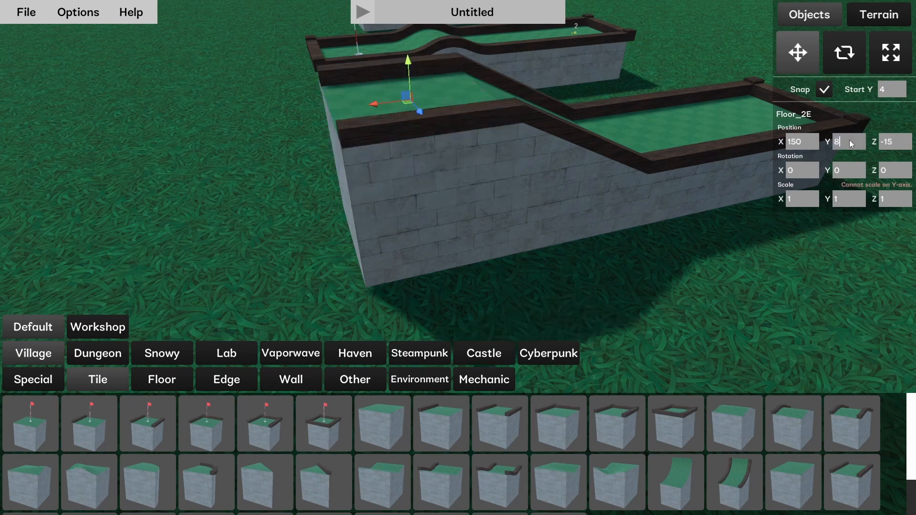
- Set Start Y to 8 and extend the raised section with another two-edged floor tile at X 158, Y 8, Z -15
click(567, 215)
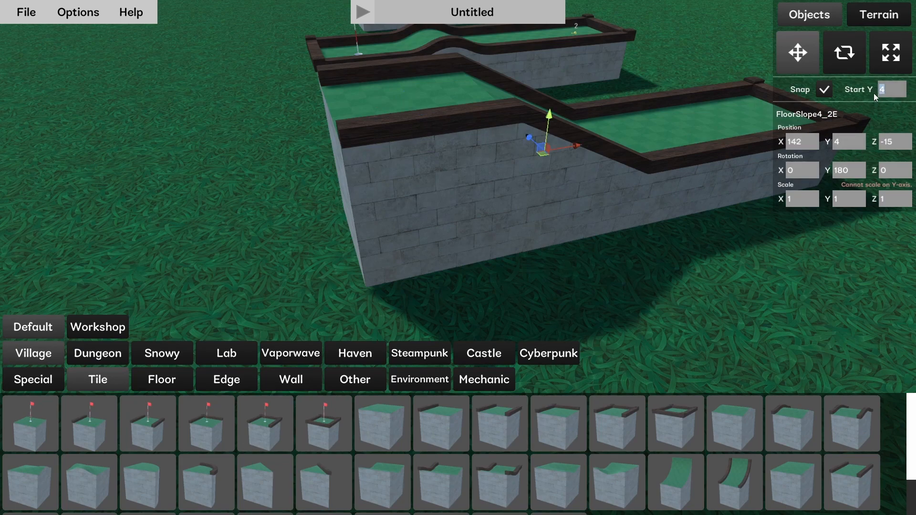
right_drag(875, 93, 735, 47)
key(s)
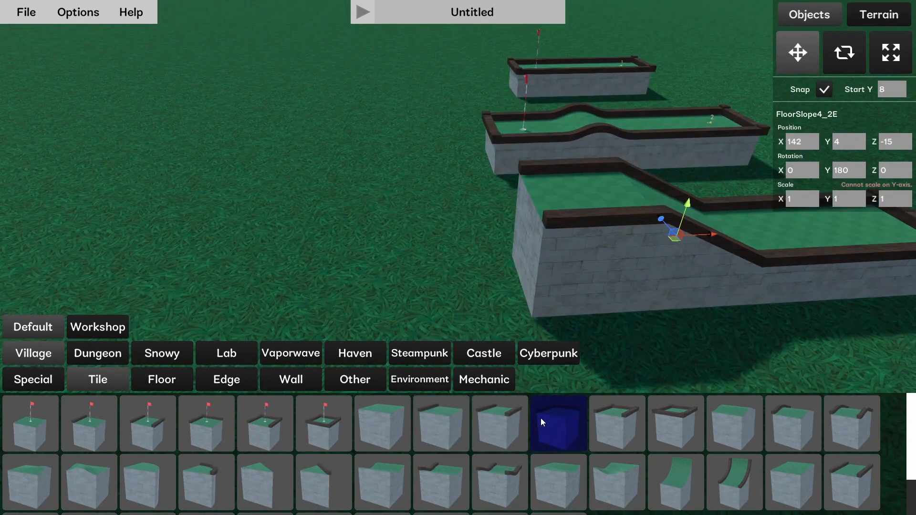
click(571, 428)
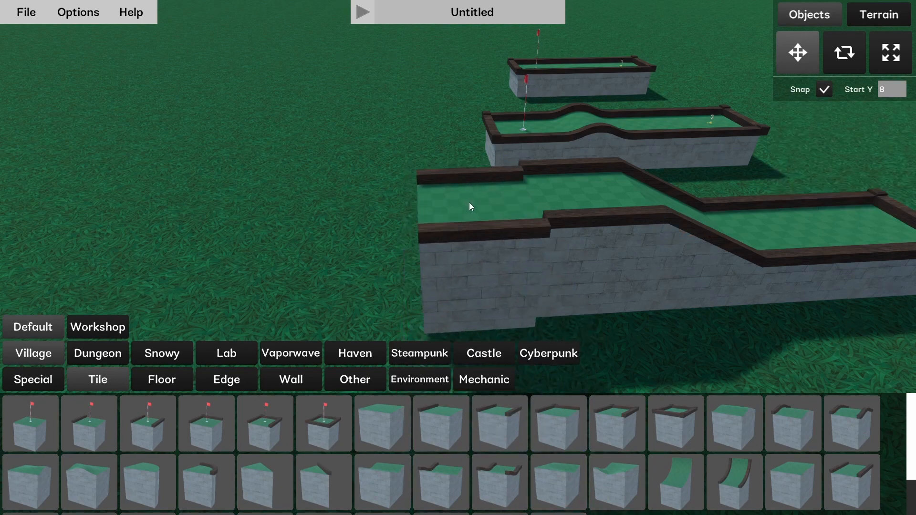
click(469, 202)
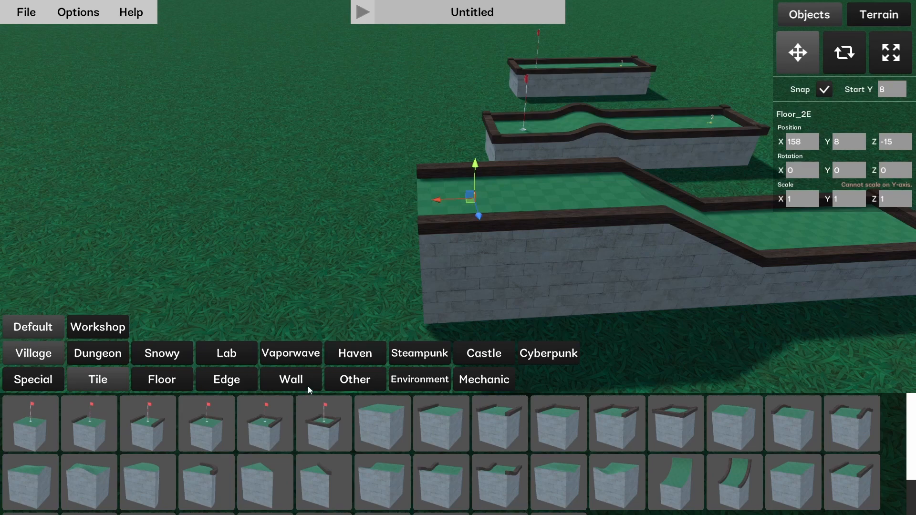
- Place a three-edged flag tile at X 166, Y 8, Z -15 and rotate it so its open side meets the raised section
click(274, 428)
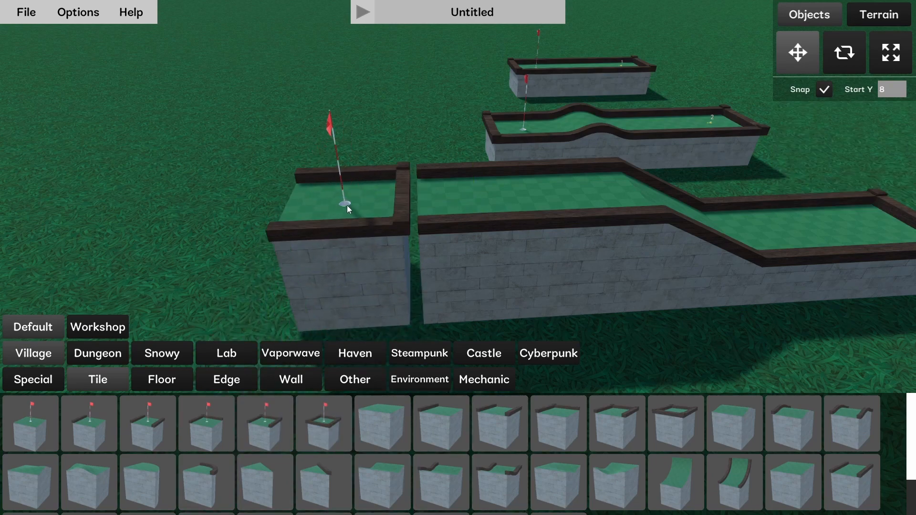
click(353, 204)
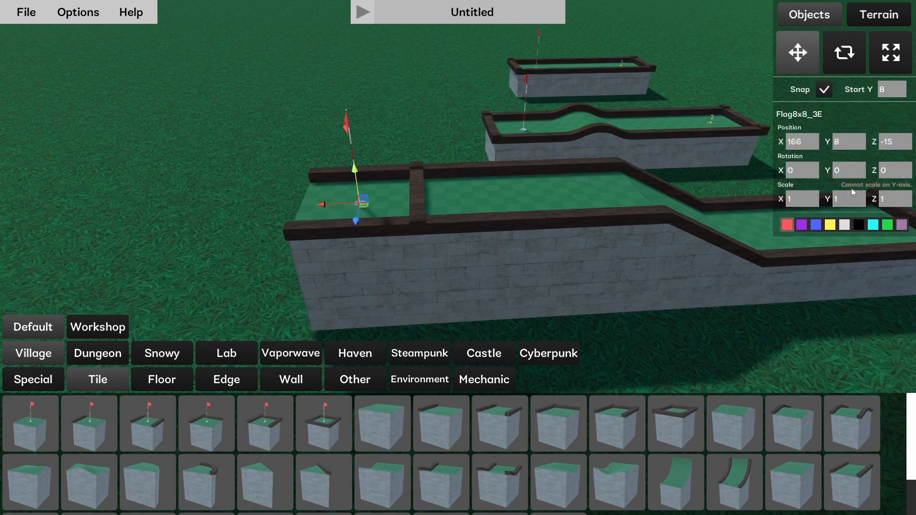
click(845, 52)
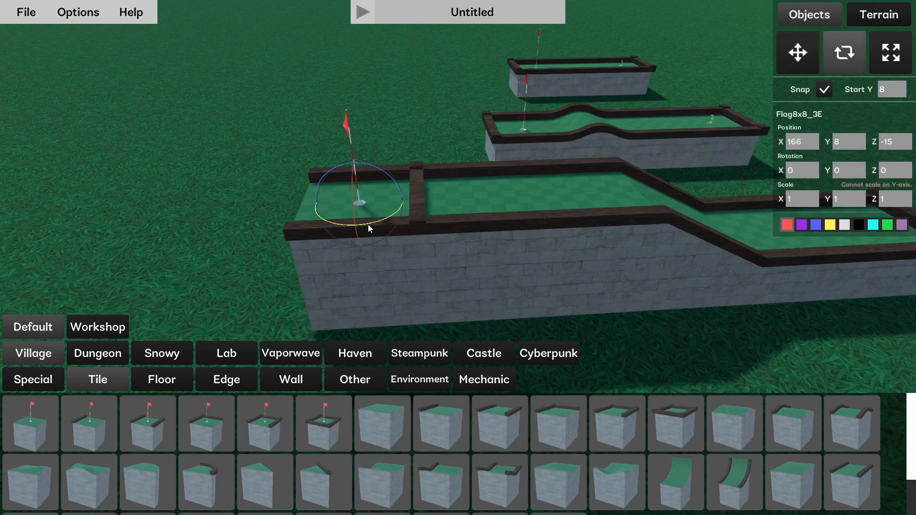
drag(373, 226, 247, 221)
click(199, 231)
- Place a spawn point by the third hole's starting tile at X 126, Y 8, Z -17
right_drag(198, 231, 119, 231)
key(d)
right_drag(458, 258, 501, 248)
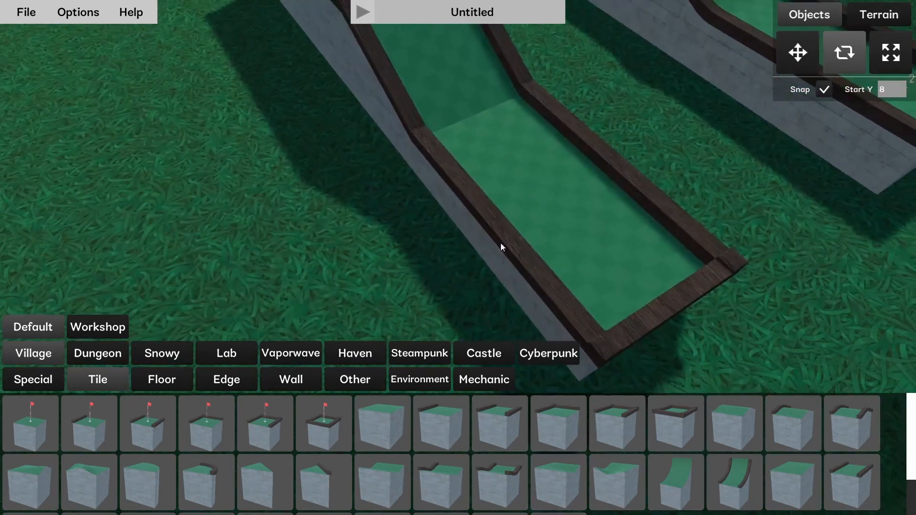
click(31, 380)
key(a)
right_drag(103, 299, 239, 277)
right_drag(458, 258, 415, 291)
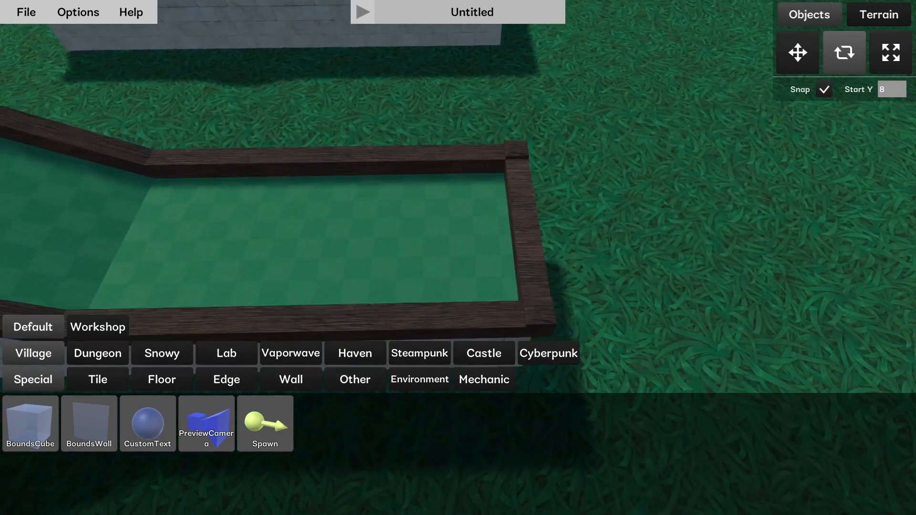
click(265, 423)
click(418, 133)
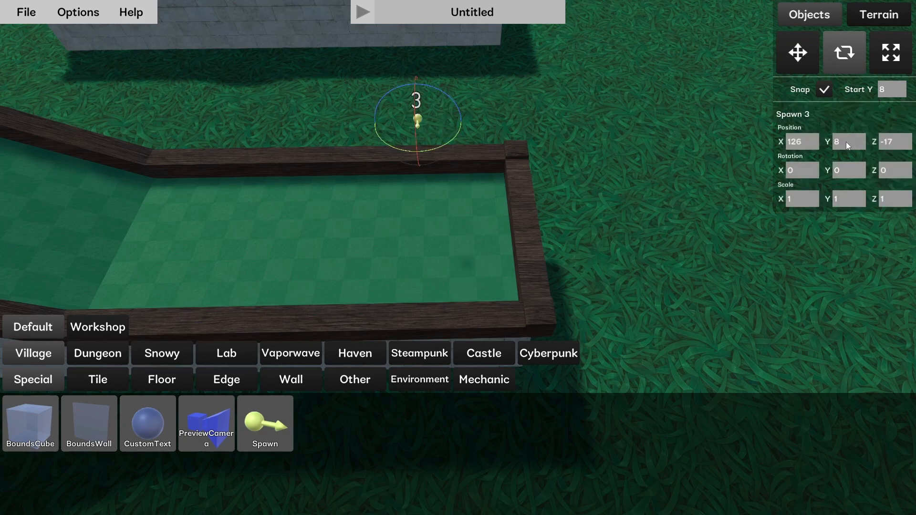
- Lower spawn 3 to Y 4, move it to Z -15, and set its Y rotation to 90 so it faces the slope
text(4)
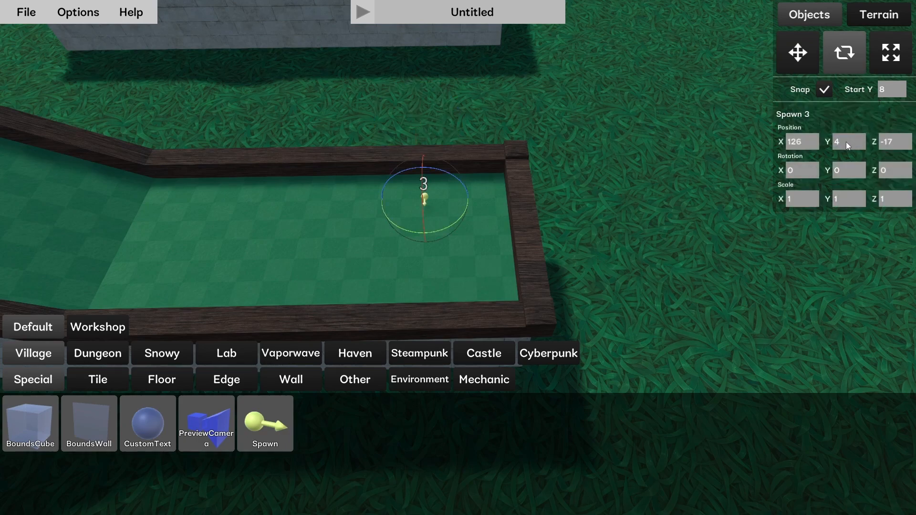
text(w)
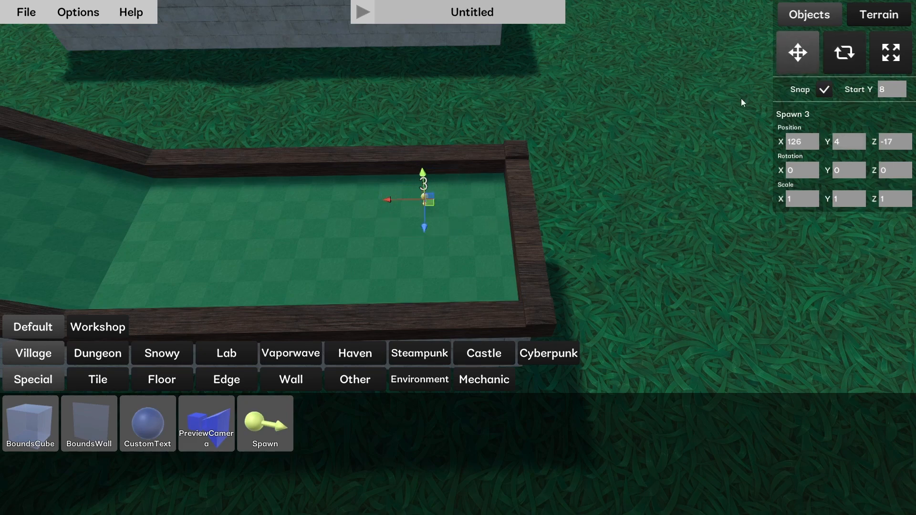
drag(426, 223, 423, 268)
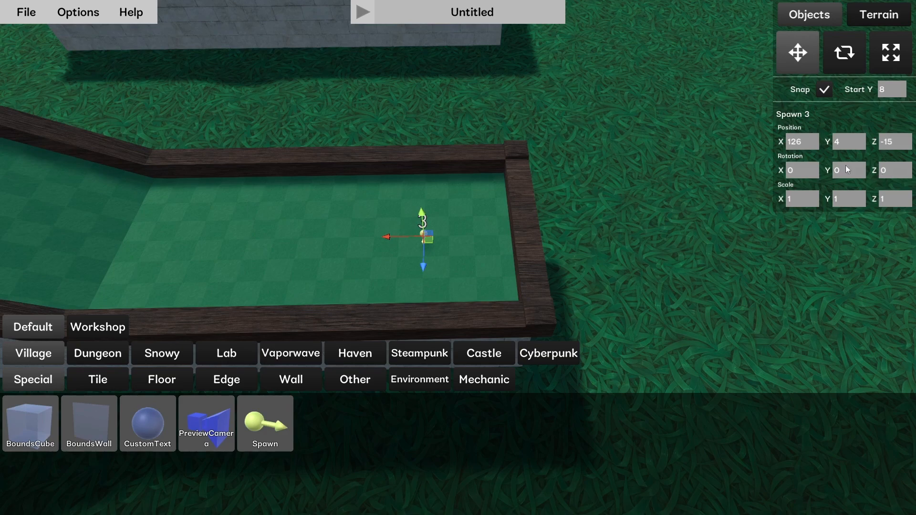
text(90)
click(700, 182)
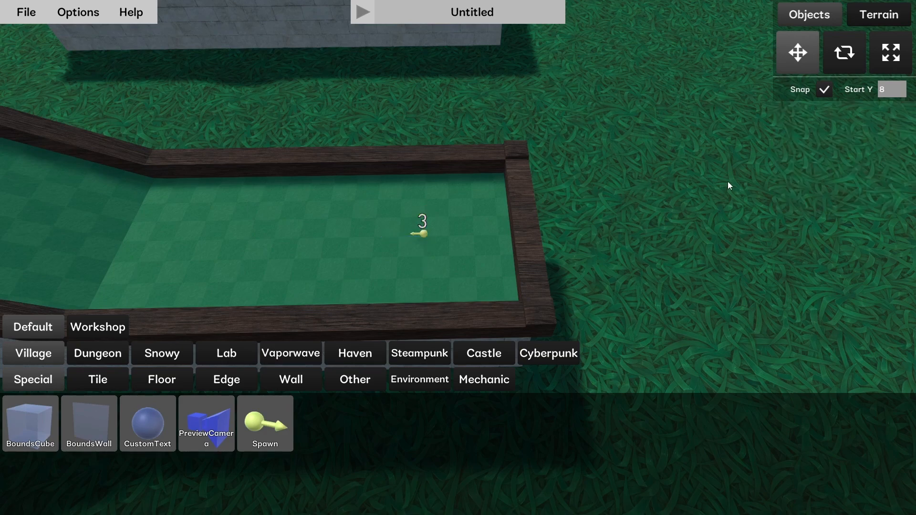
- Playtest the map from starting hole 3, hitting the ball up the slope towards the flag
key(d)
right_drag(602, 221, 389, 170)
key(d)
key(s)
key(d)
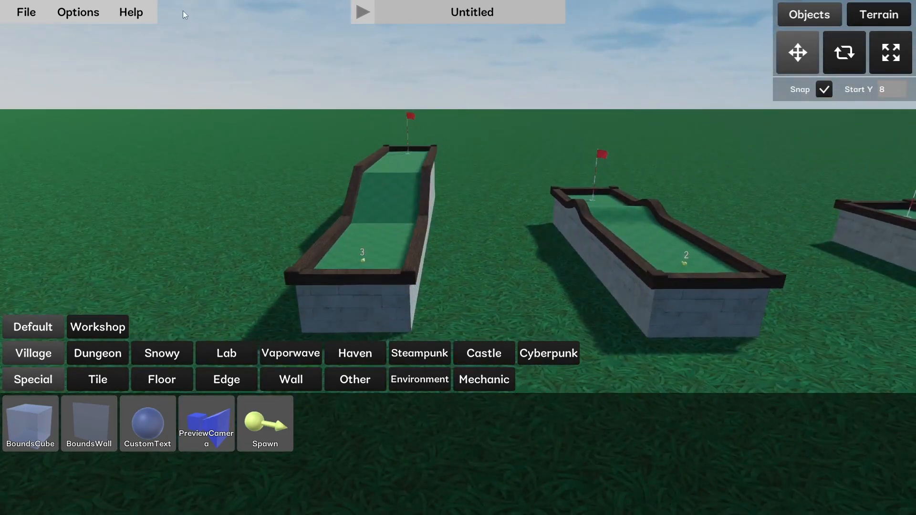
click(364, 10)
click(475, 261)
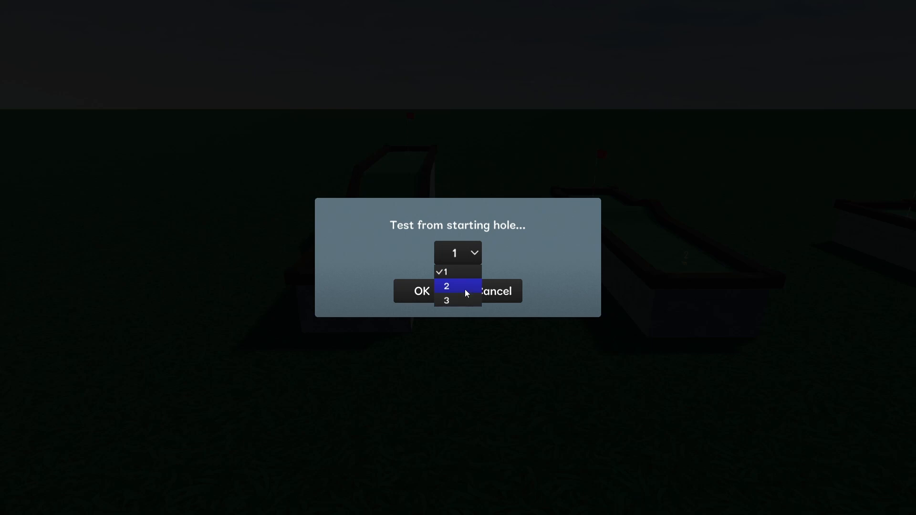
click(459, 301)
click(423, 293)
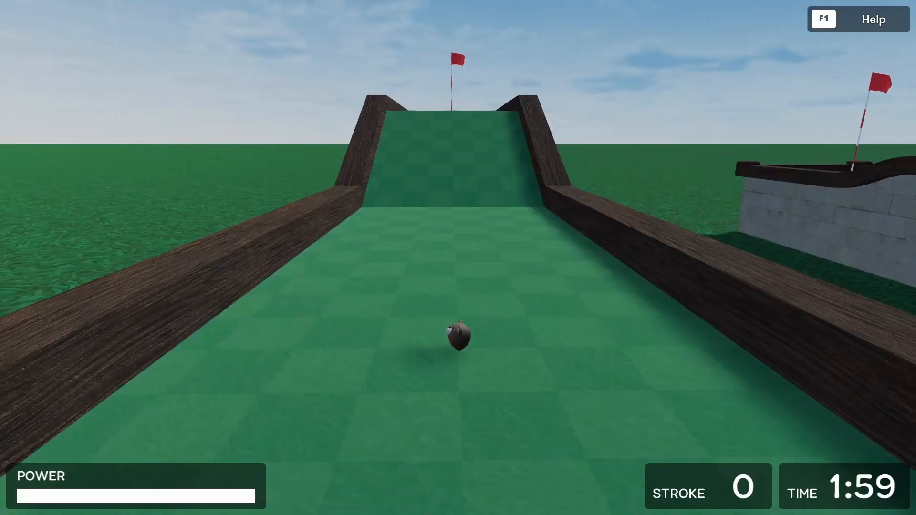
drag(458, 257, 452, 336)
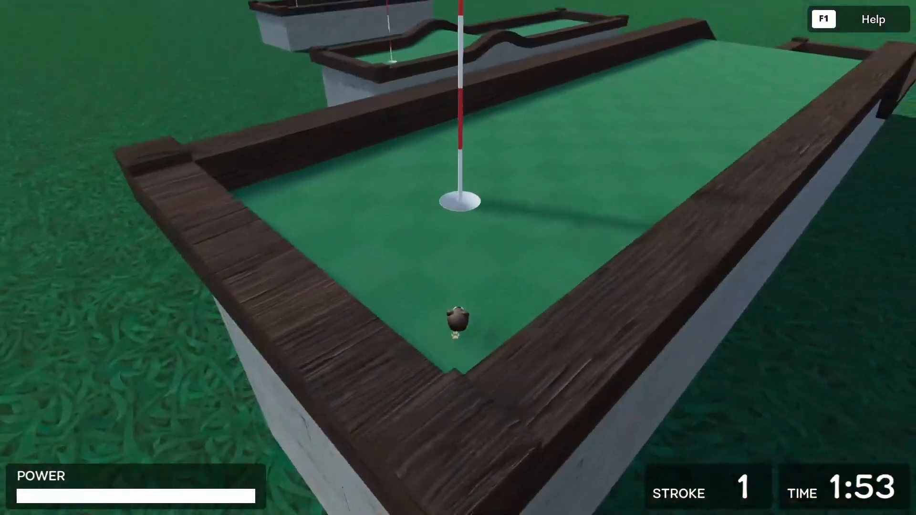
click(459, 258)
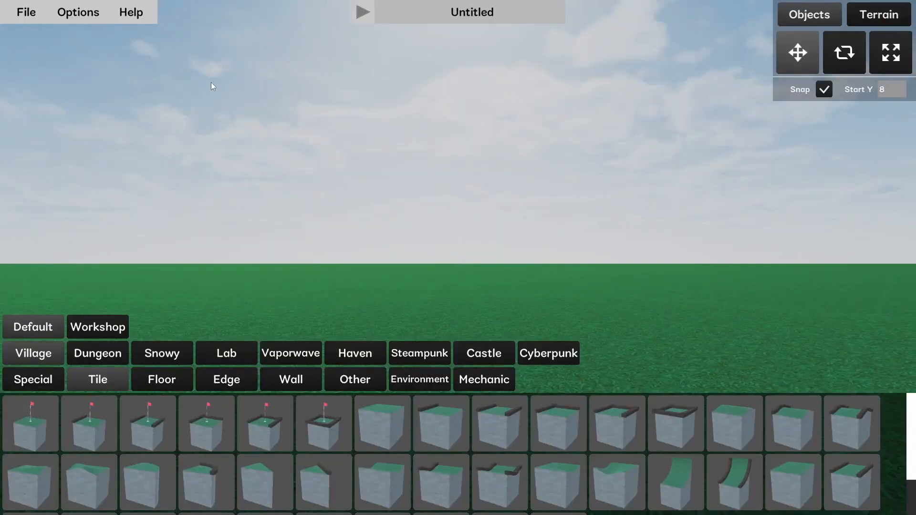
- Check the par assigned to hole 3 in the map options
click(64, 15)
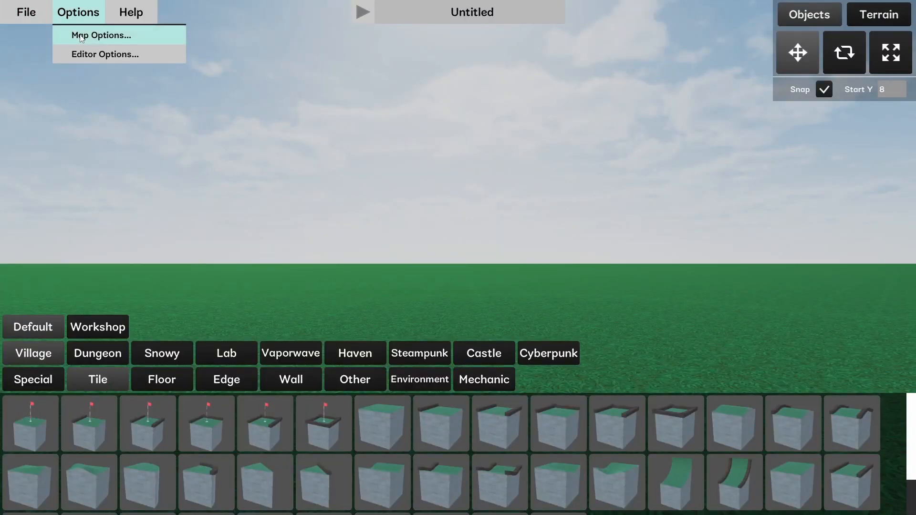
click(80, 38)
click(296, 190)
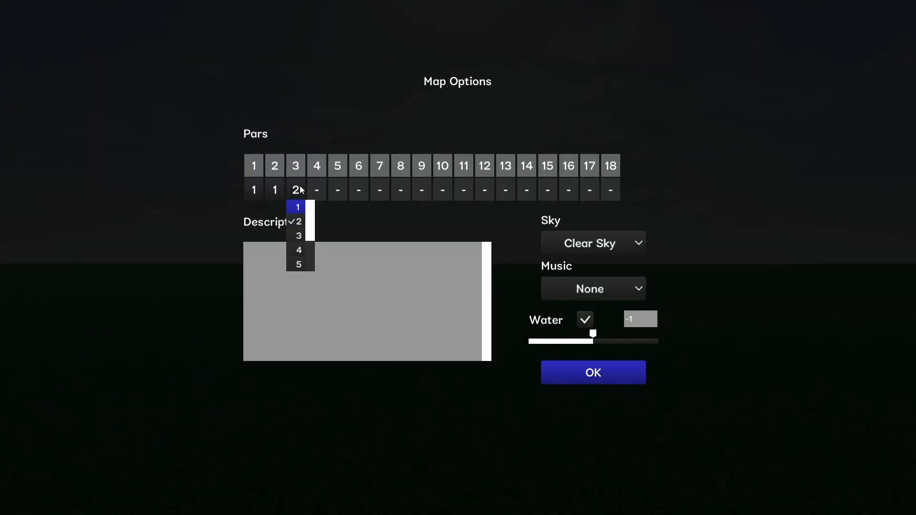
click(334, 132)
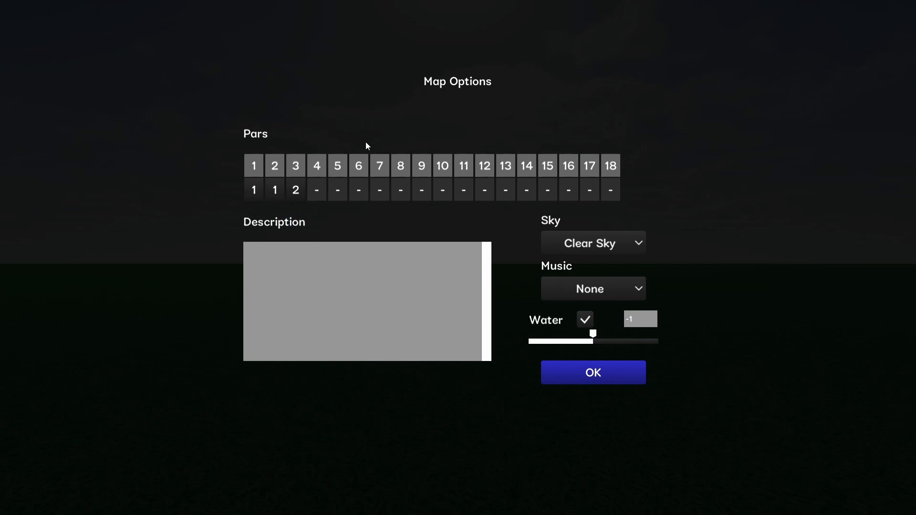
click(581, 374)
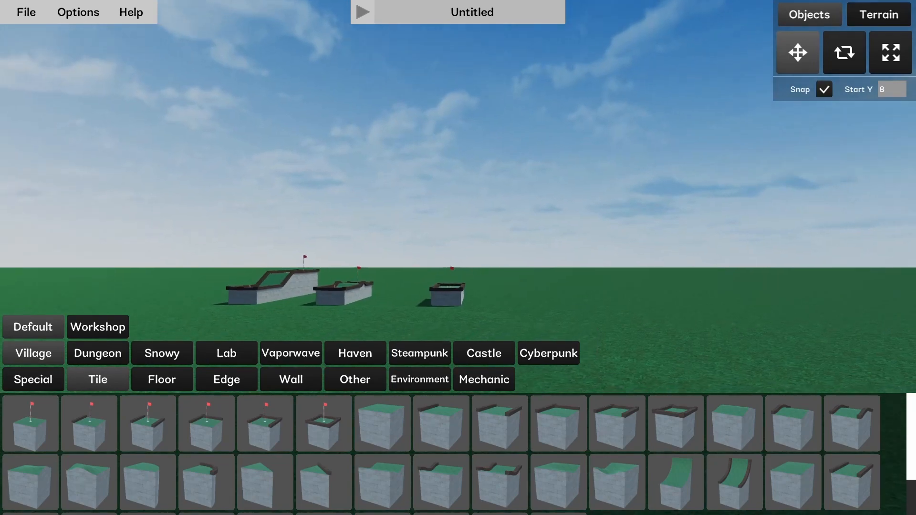
- Examine the flat, bumped and sloped holes together from several angles
key(w)
right_drag(458, 258, 496, 274)
key(d)
key(s)
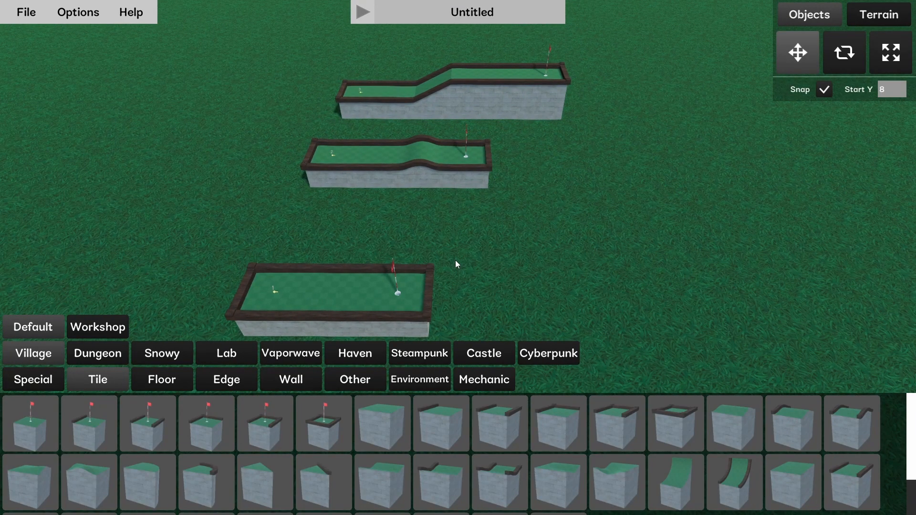
right_drag(455, 260, 454, 229)
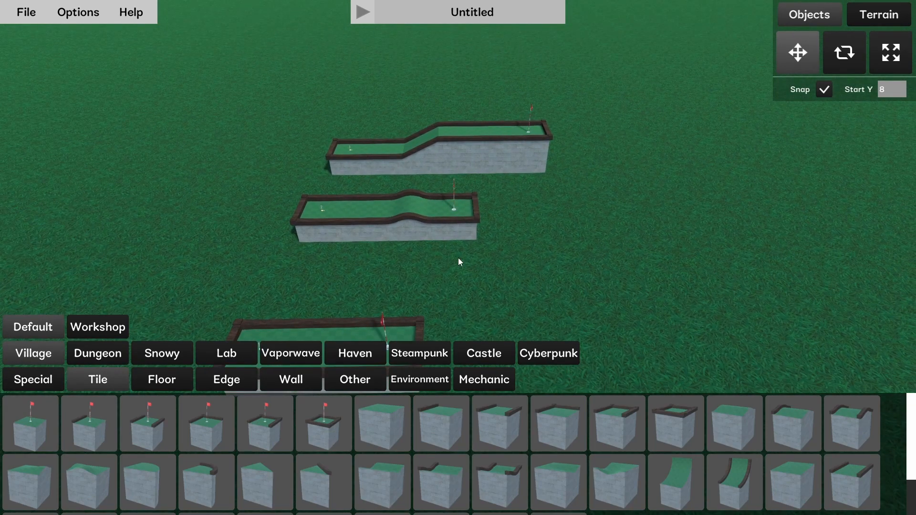
mouse_move(448, 266)
right_down()
mouse_move(482, 286)
mouse_move(559, 284)
mouse_move(525, 292)
mouse_move(528, 282)
mouse_move(515, 276)
mouse_move(459, 261)
right_up()
key(a)
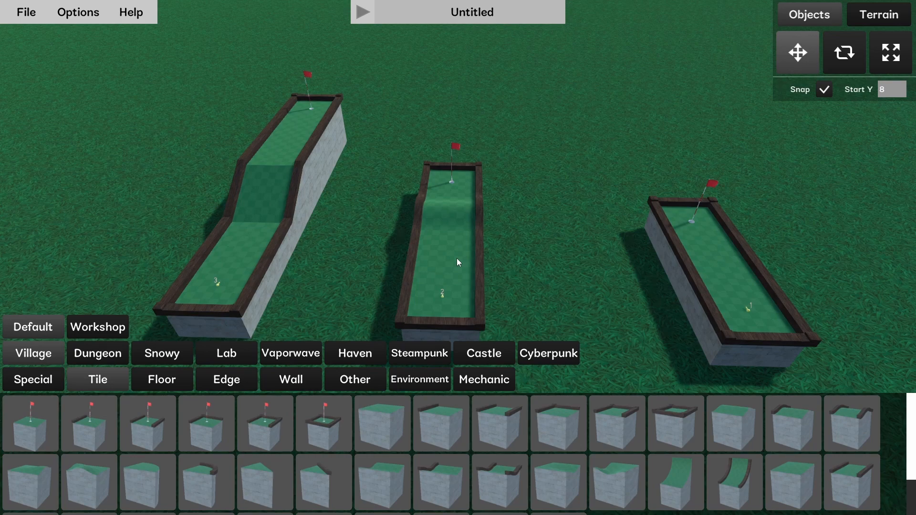
key(d)
right_drag(474, 236, 287, 240)
key(d)
key(s)
key(d)
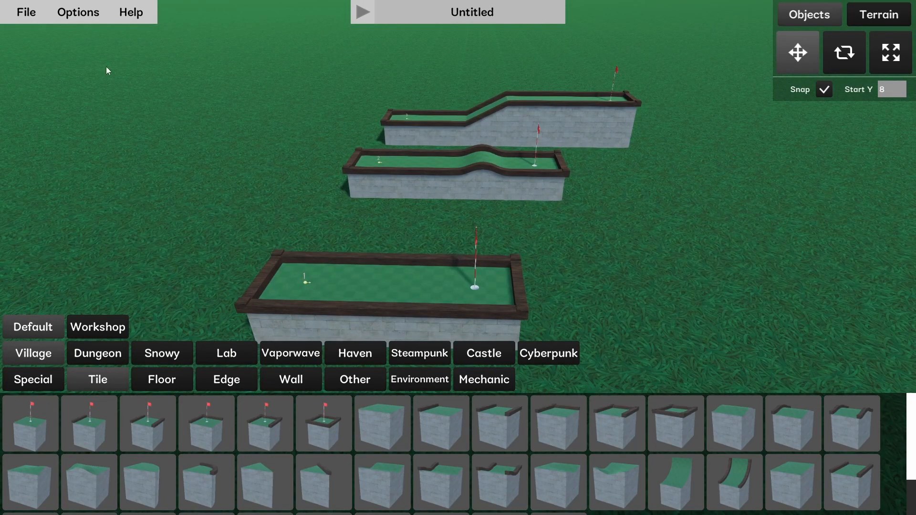
- Save the map as a new file named "Test 1"
click(26, 13)
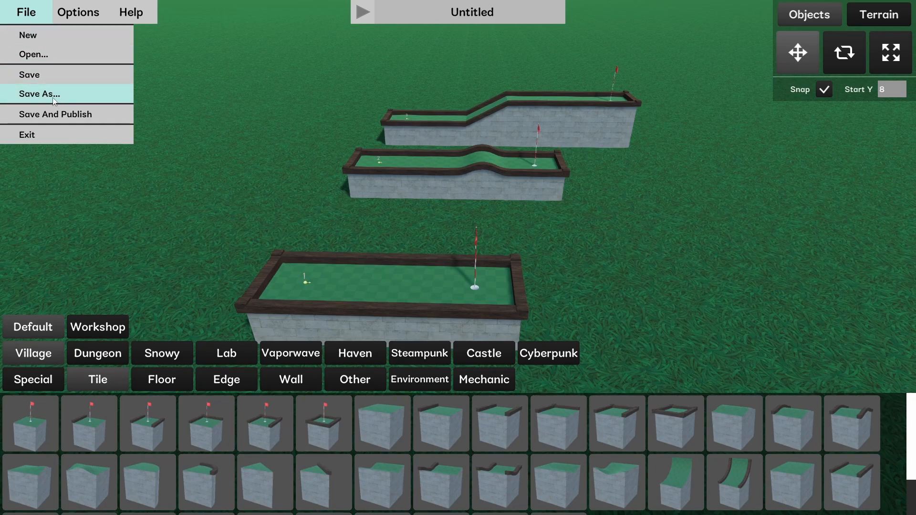
click(54, 97)
click(389, 126)
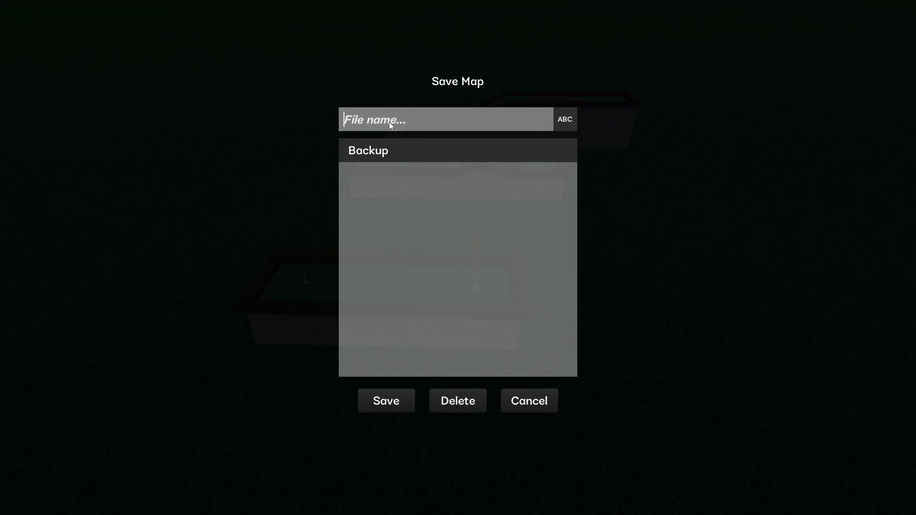
text(Test)
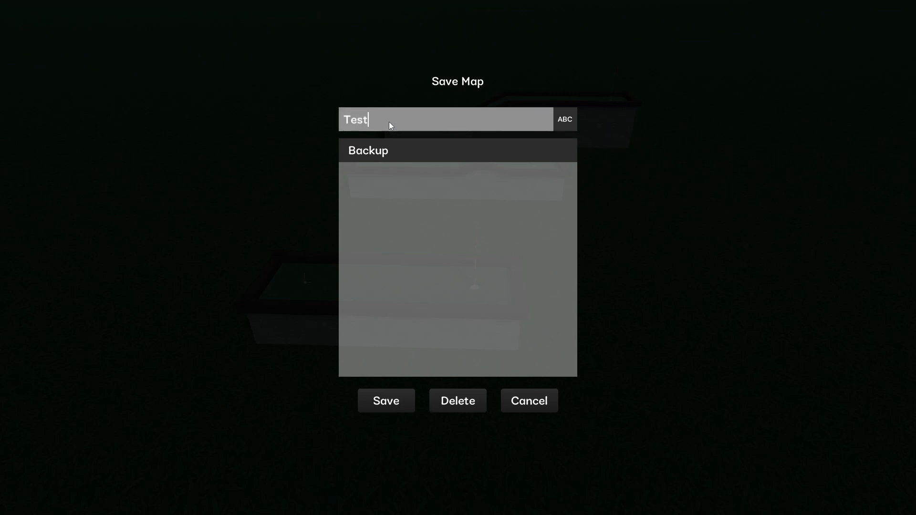
text( 1)
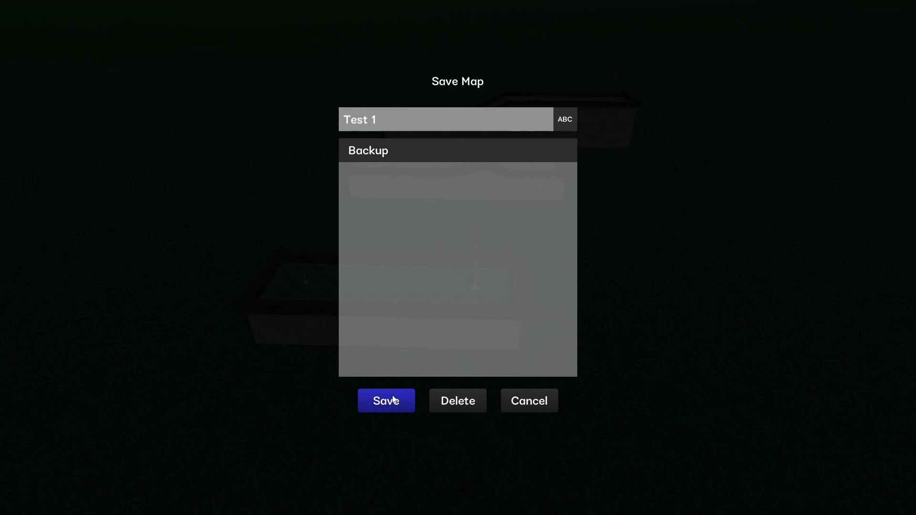
click(394, 400)
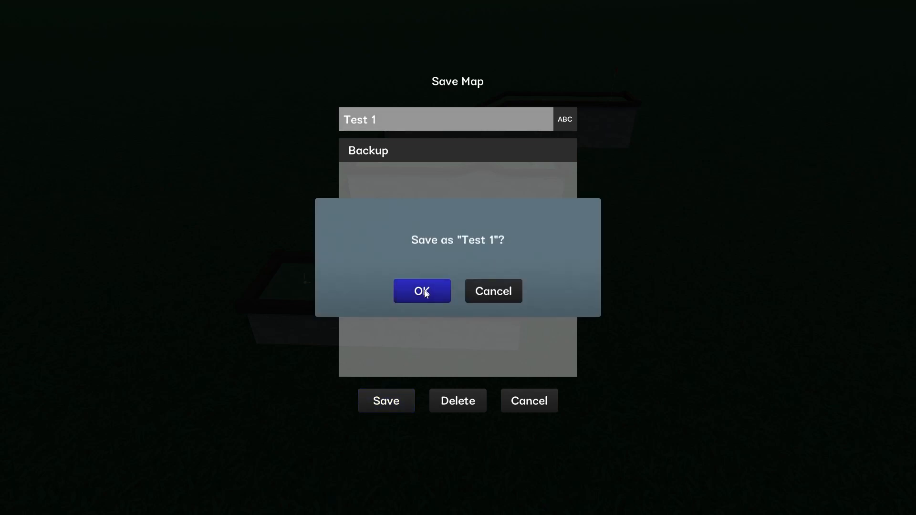
click(422, 291)
- Exit the map editor to the main menu and start the editor again
key(s)
right_drag(425, 290, 381, 277)
key(w)
key(d)
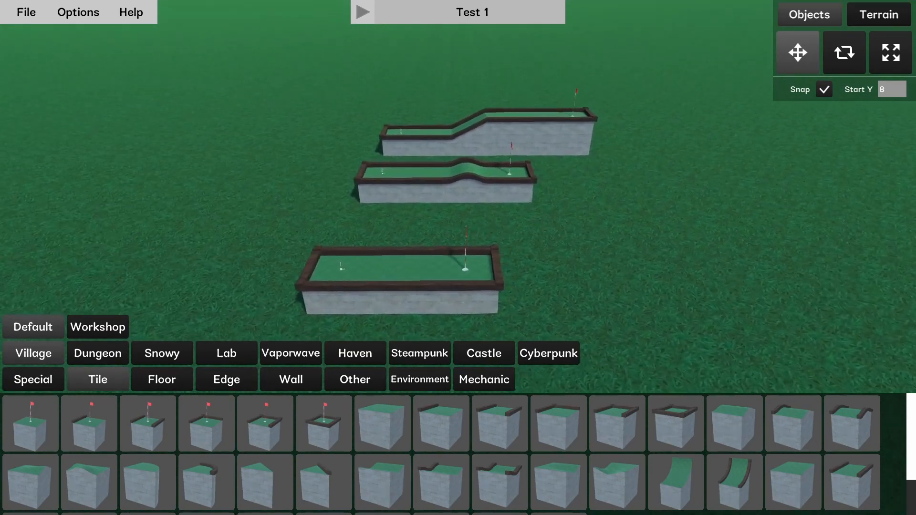
click(26, 12)
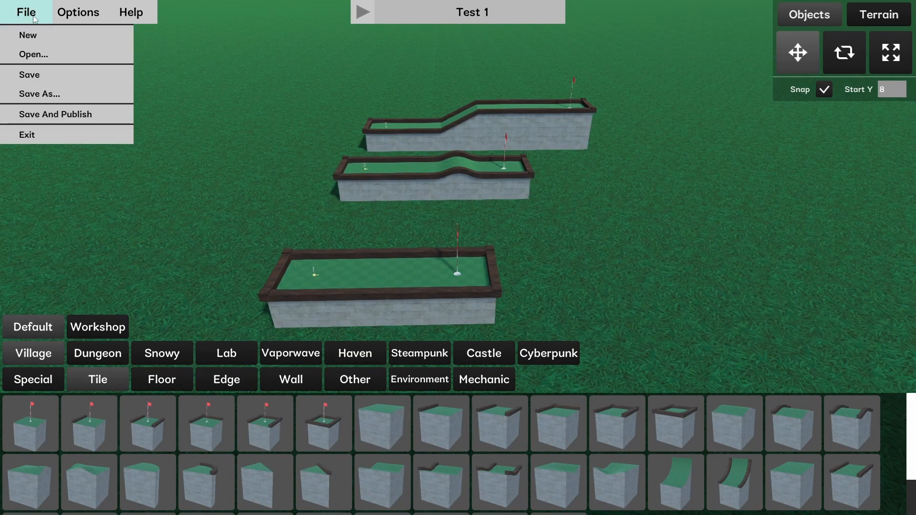
click(41, 134)
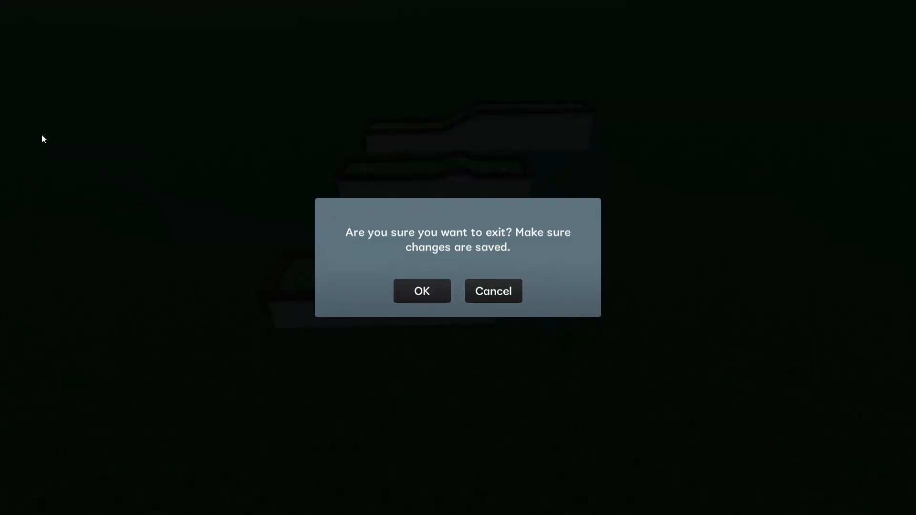
click(411, 289)
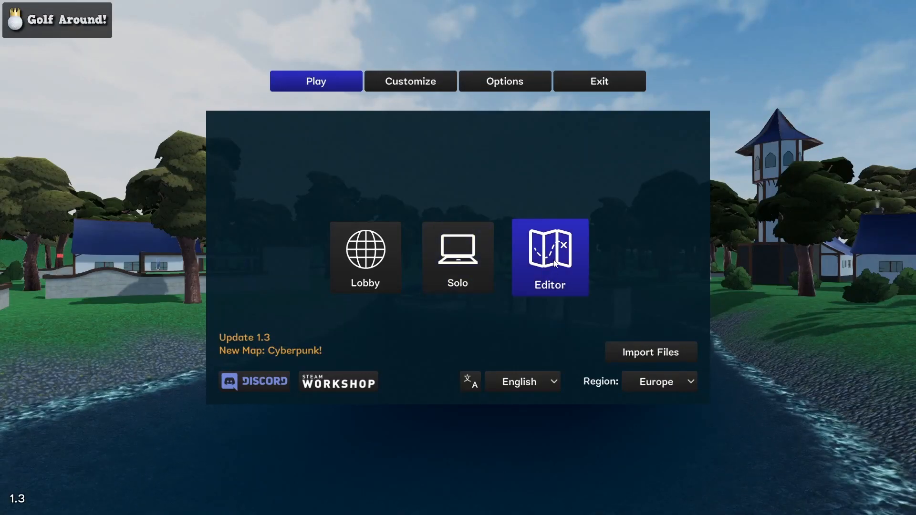
click(555, 264)
click(319, 348)
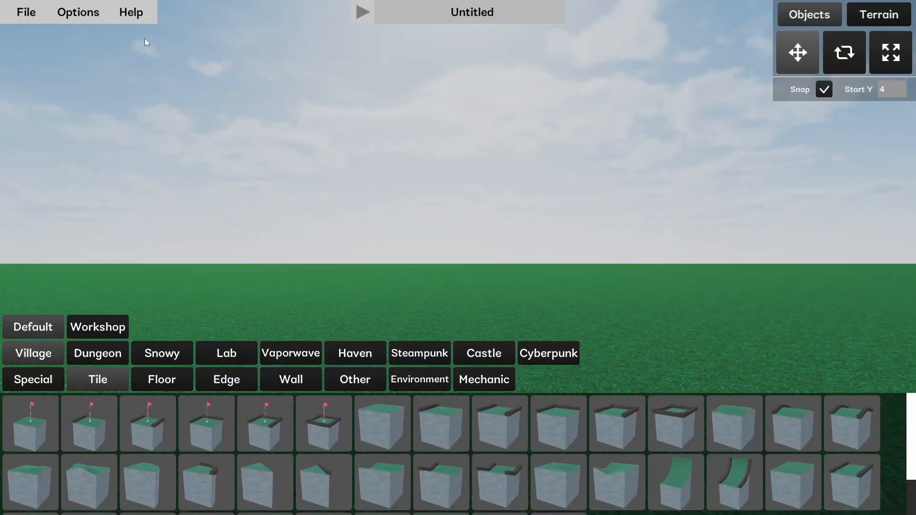
- Open the saved map "Test 1" in the editor
click(34, 19)
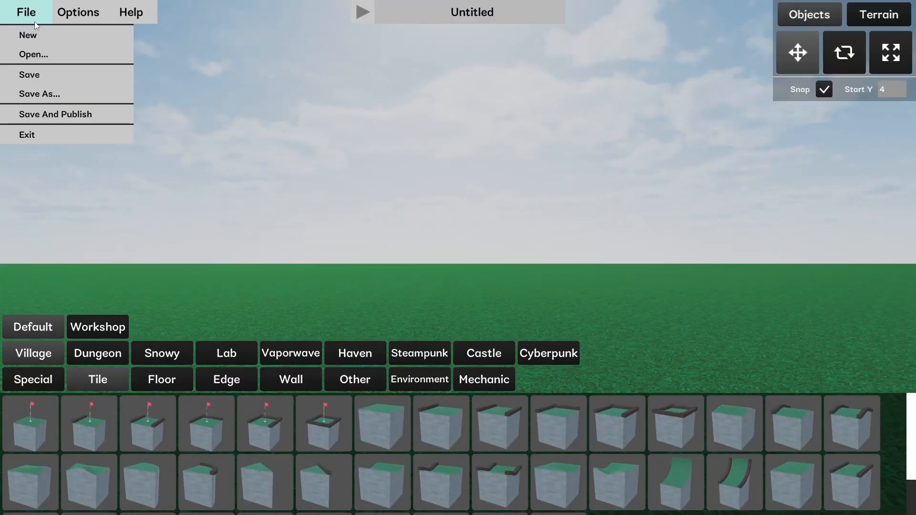
click(65, 56)
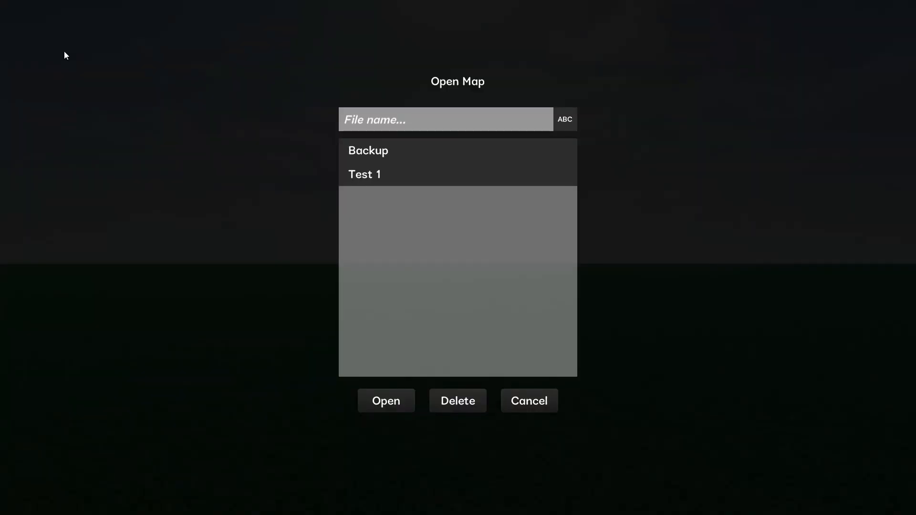
click(369, 176)
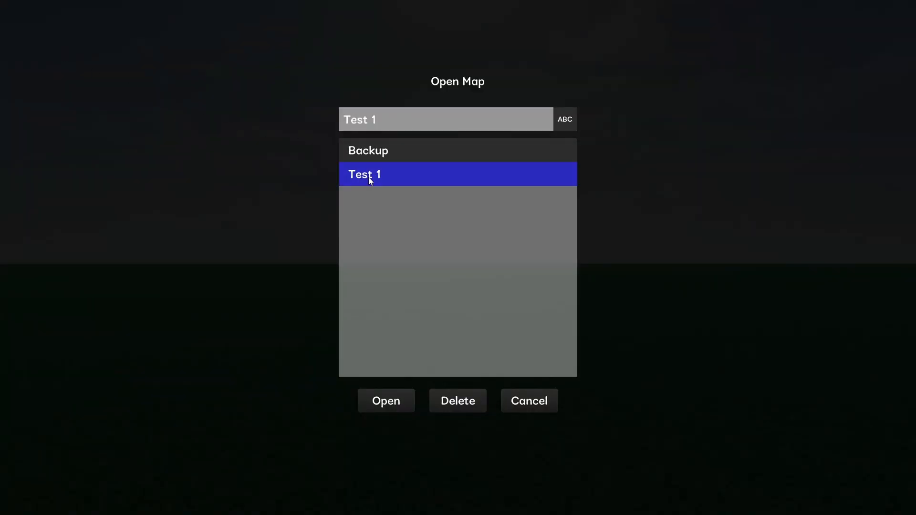
click(394, 406)
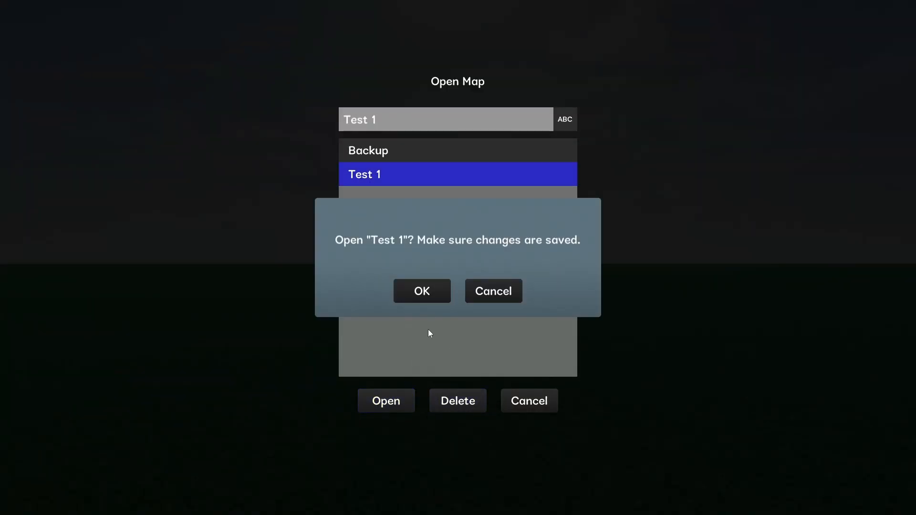
click(422, 296)
- Open the file commands for saving and publishing the reopened map
right_drag(420, 297, 561, 472)
key(w)
key(w)
key(e)
key(s)
key(w)
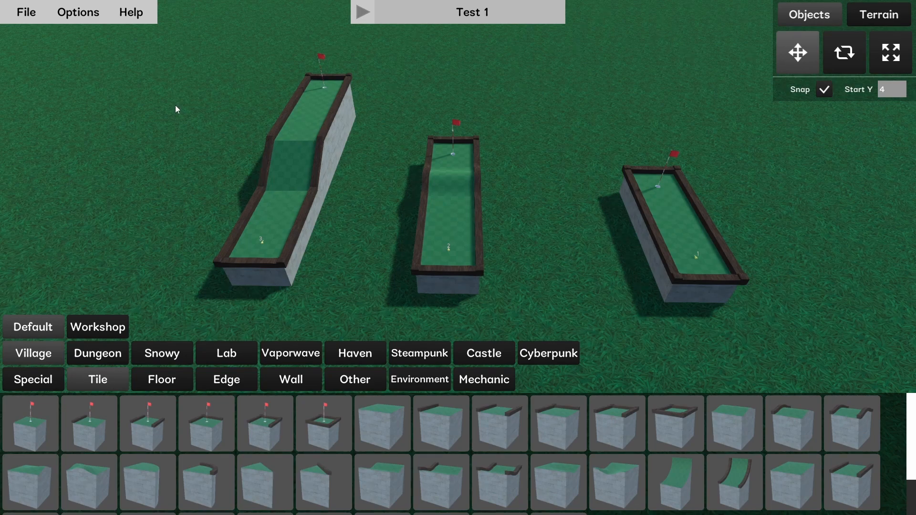
click(27, 16)
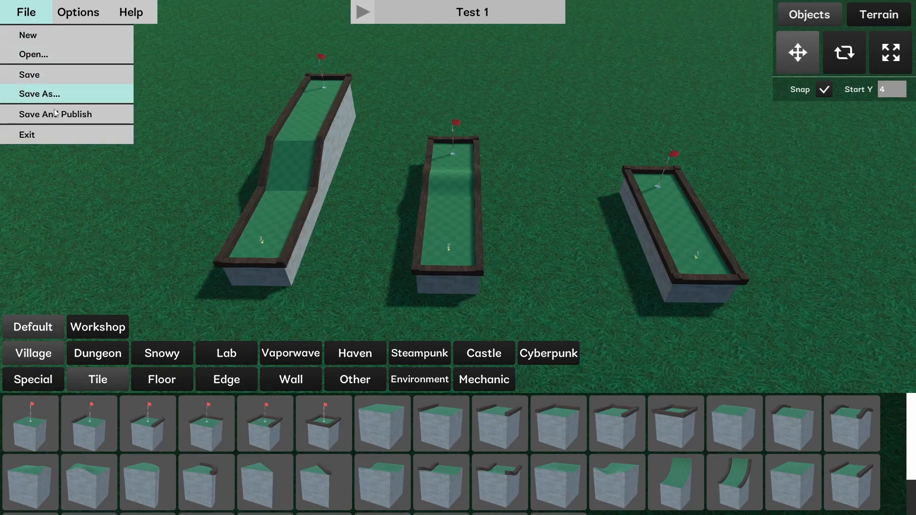